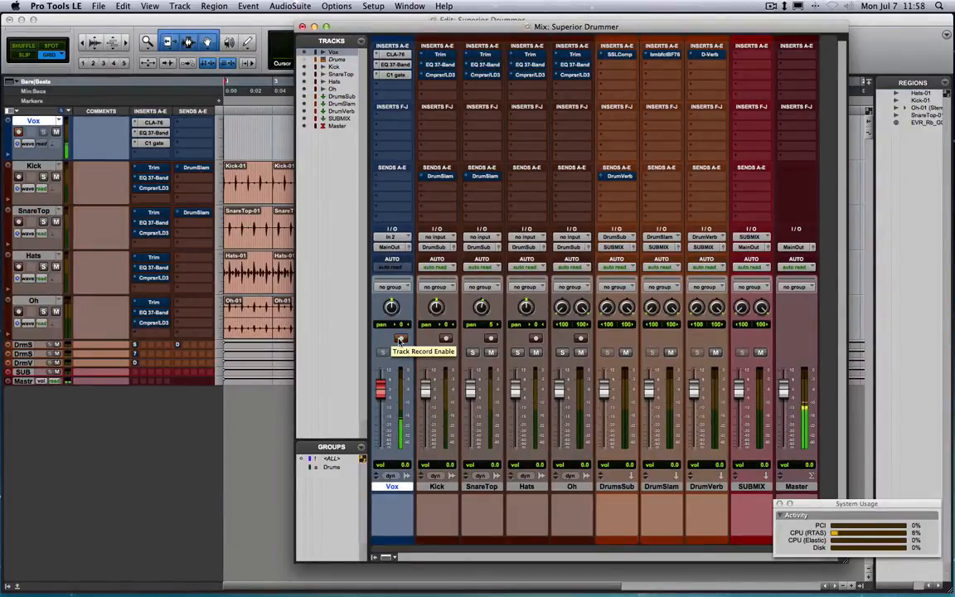
Bring the Edit window forward and play the drum tracks from the start of the session, and stop playback.
{"action": "left_click", "coordinate": [241, 395]}
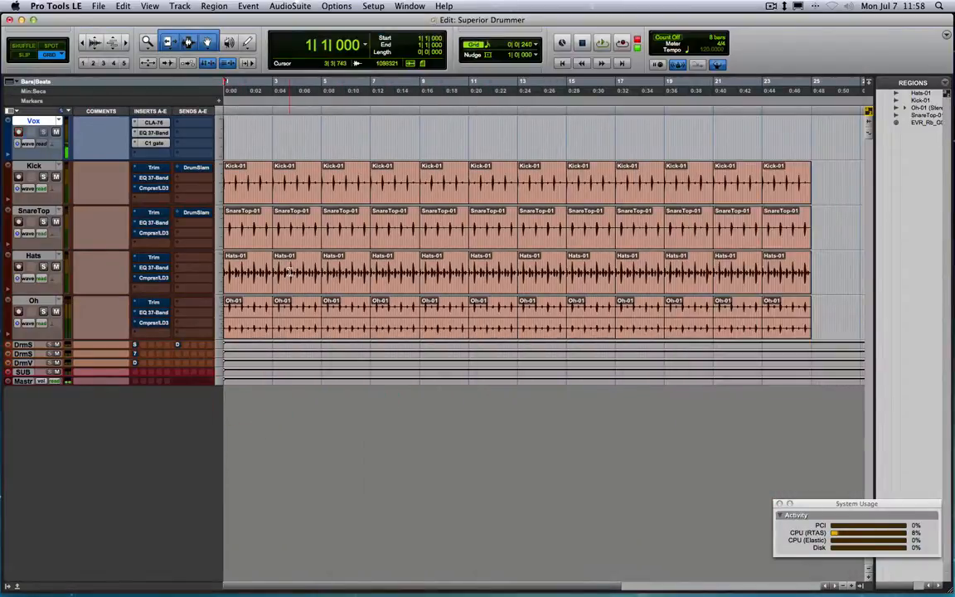
{"action": "left_click", "coordinate": [252, 194]}
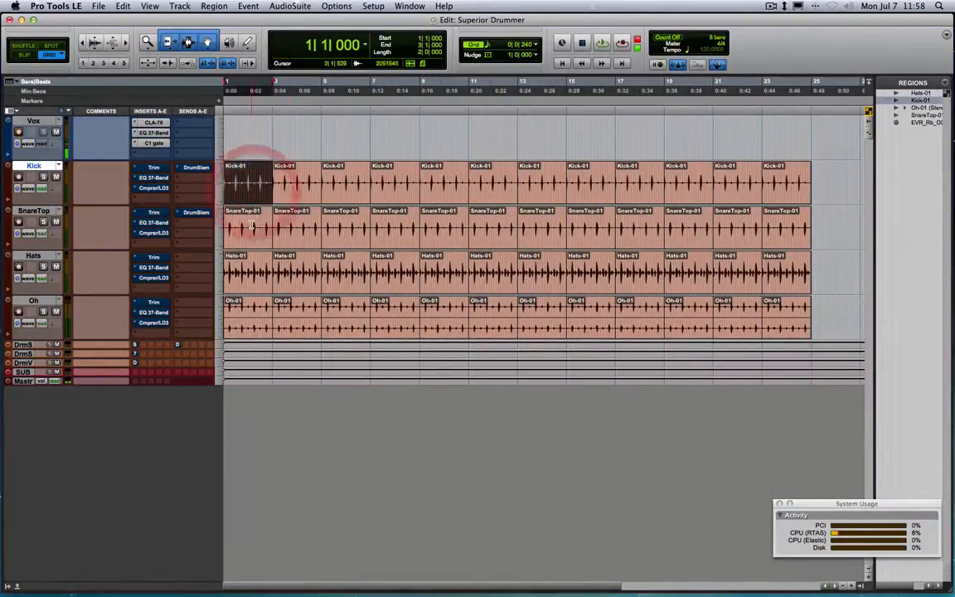
{"action": "left_click", "coordinate": [258, 132]}
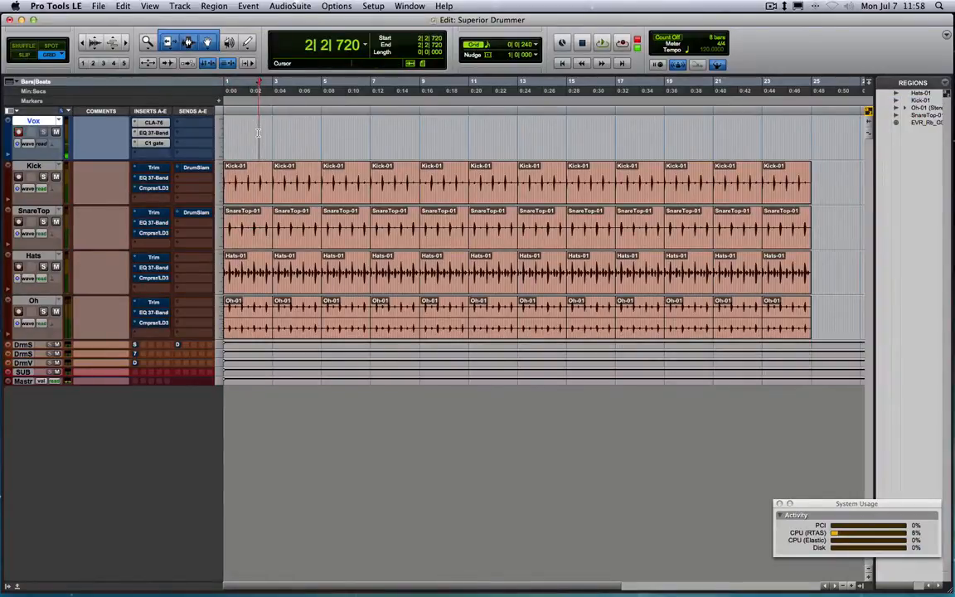
{"action": "key", "text": "Return"}
{"action": "key", "text": "space"}
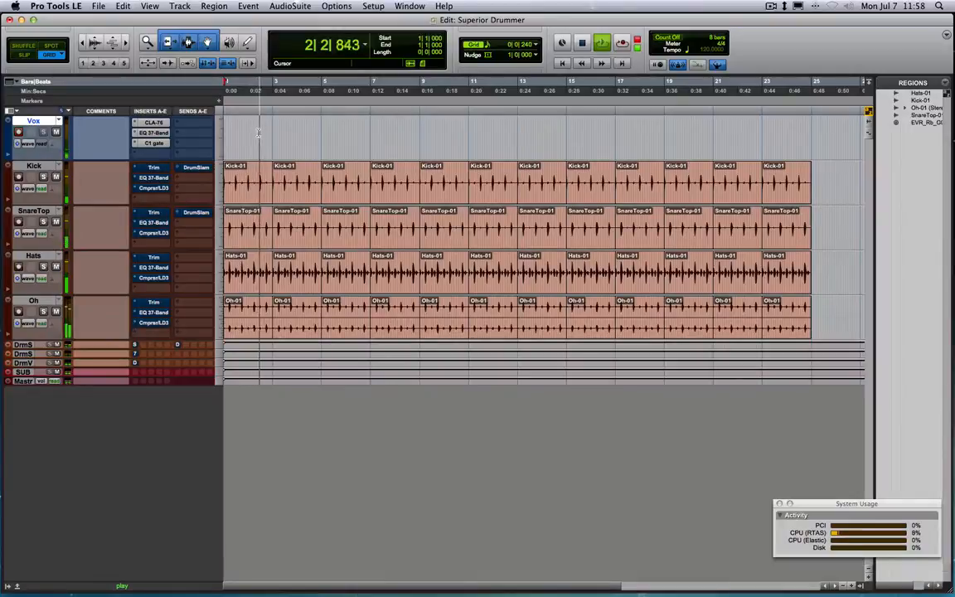
{"action": "key", "text": "space"}
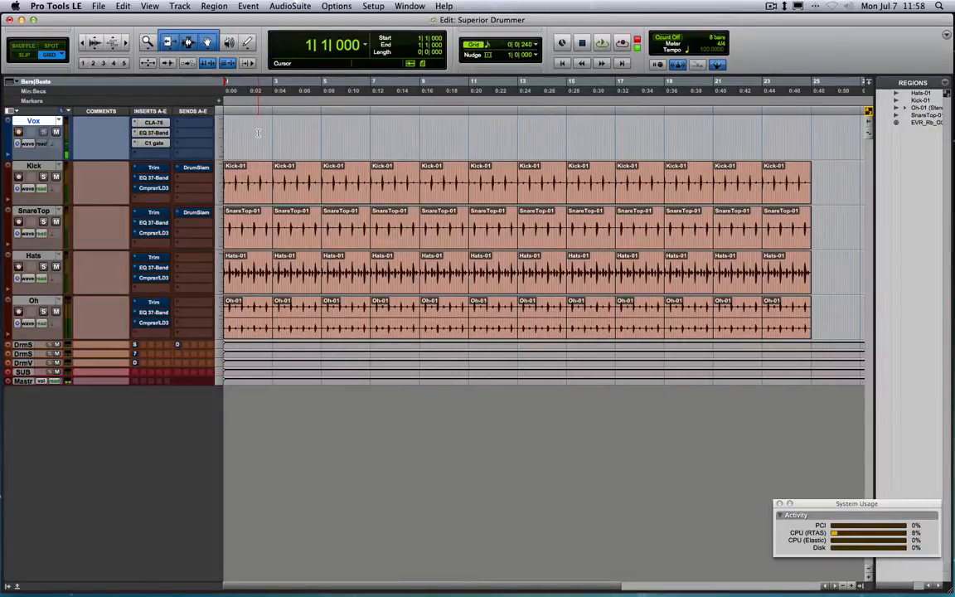
Show the Mix window, move it clear of the screen edge, and reset the SnareTop pan to center.
{"action": "key", "text": "super+shift+0"}
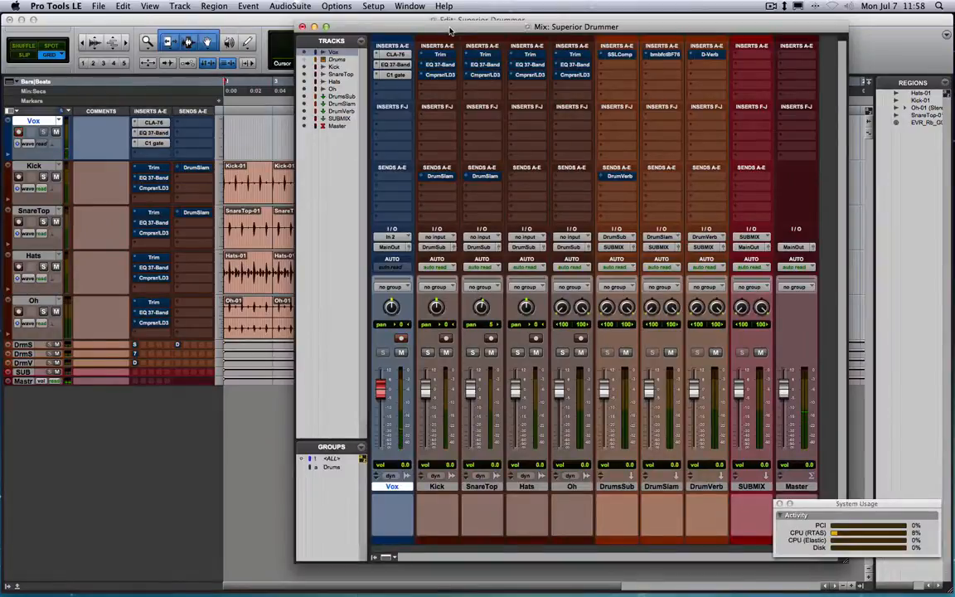
{"action": "left_click_drag", "start_coordinate": [413, 26], "coordinate": [293, 17]}
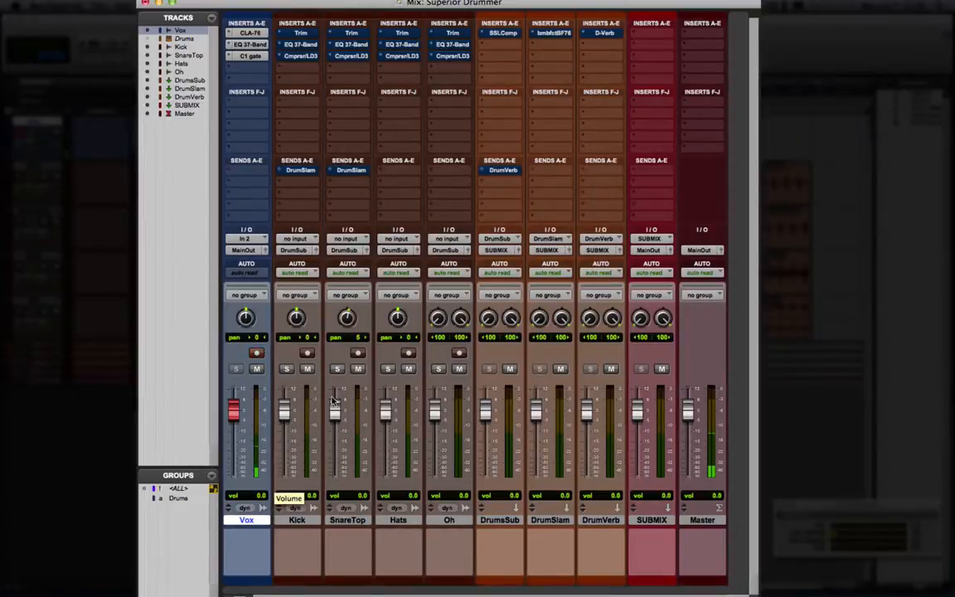
{"action": "left_click", "coordinate": [350, 324], "text": "alt"}
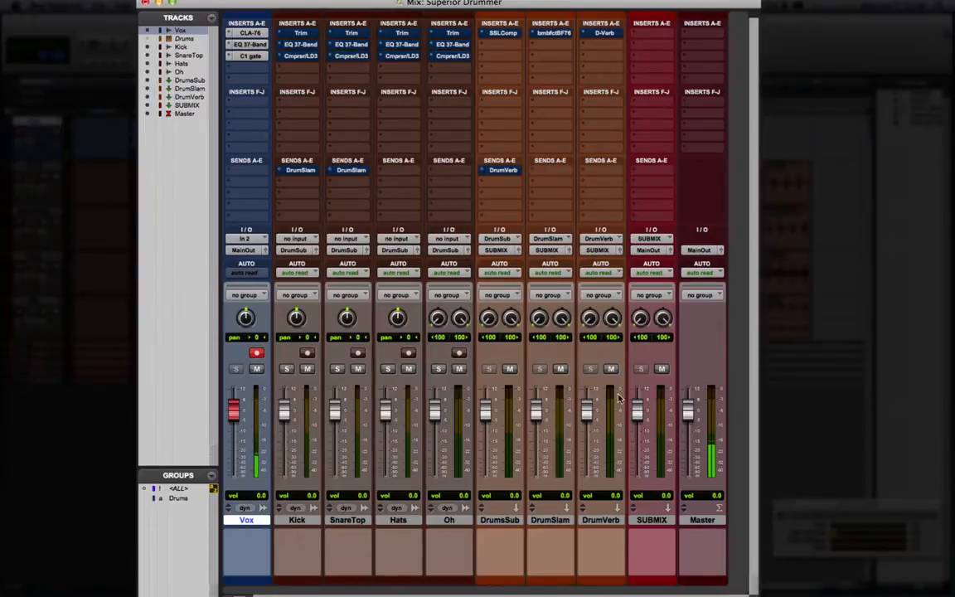
Take the Trim plug-ins on the Kick, SnareTop, Hats and Oh tracks out of bypass, and close the plug-in window.
{"action": "left_click", "coordinate": [300, 33]}
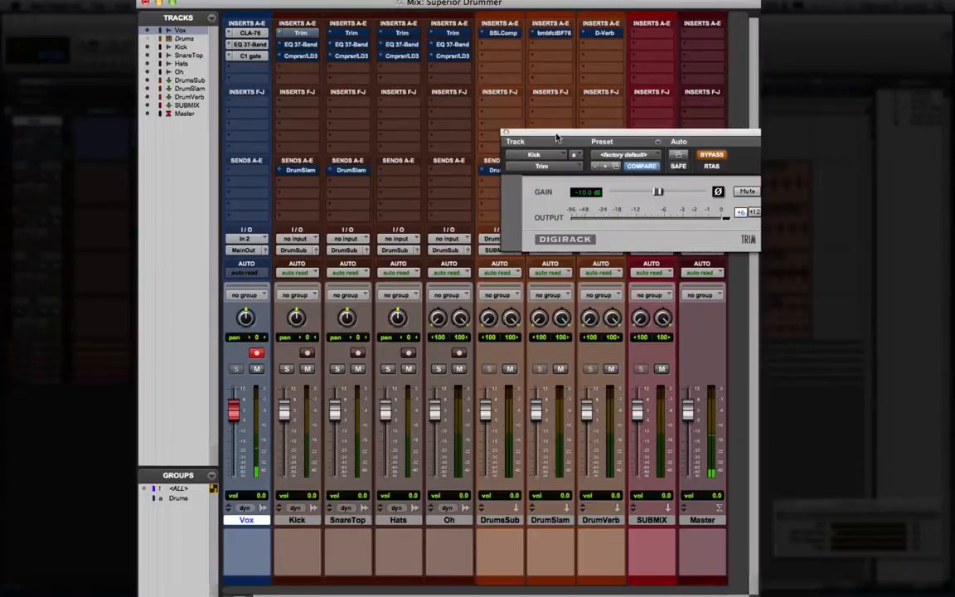
{"action": "left_click_drag", "start_coordinate": [558, 137], "coordinate": [413, 166]}
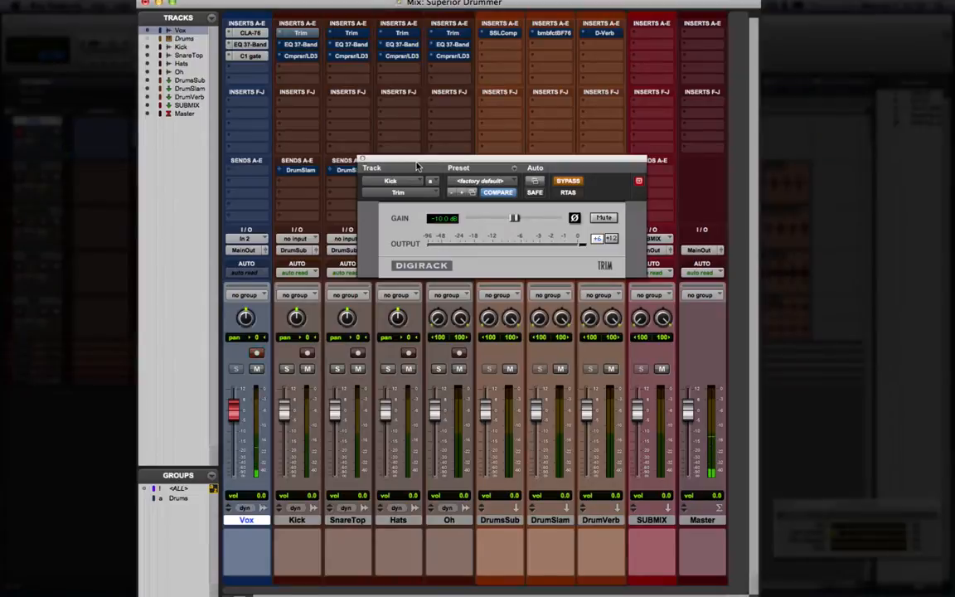
{"action": "left_click", "coordinate": [562, 182]}
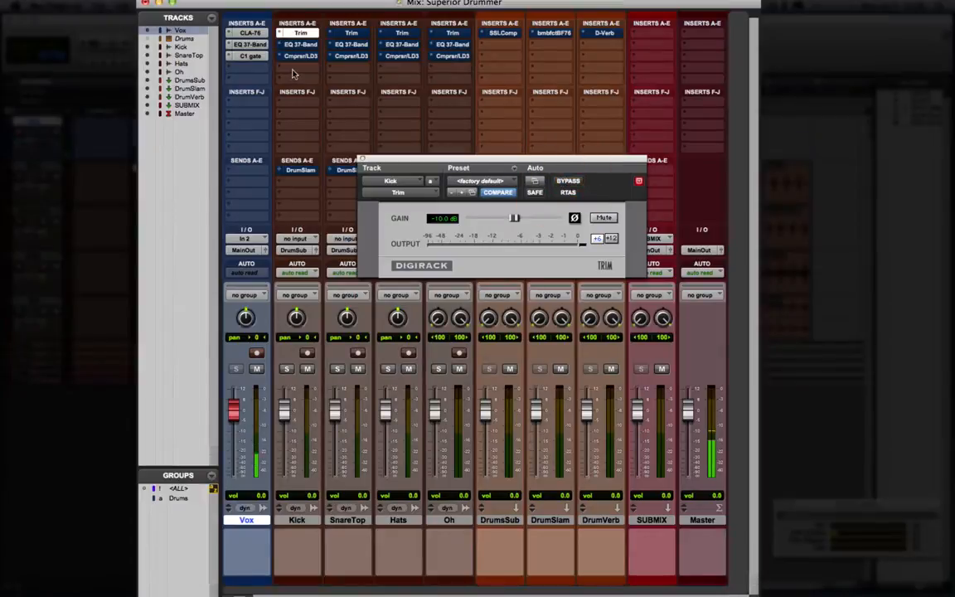
{"action": "left_click", "coordinate": [351, 33]}
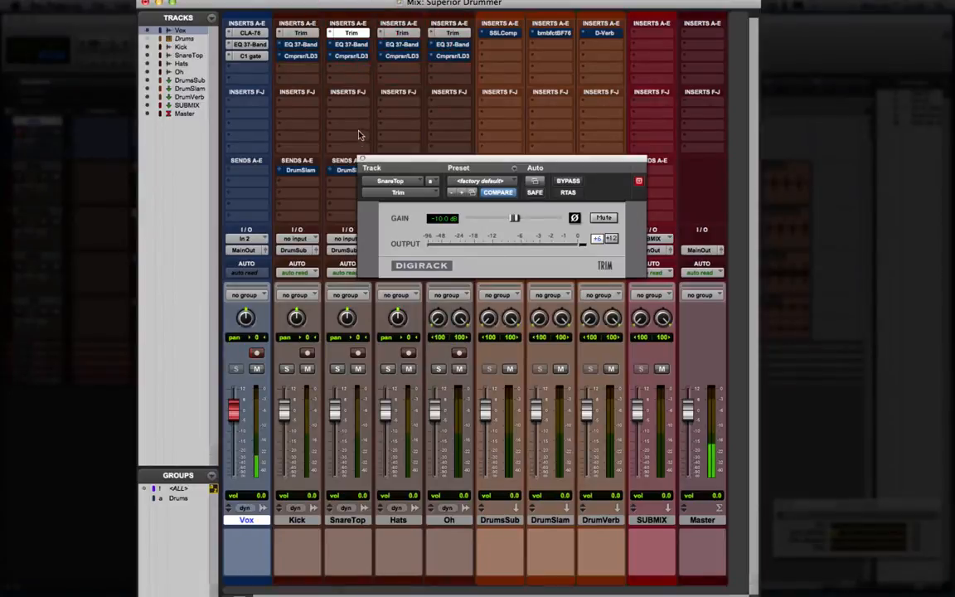
{"action": "left_click", "coordinate": [362, 158]}
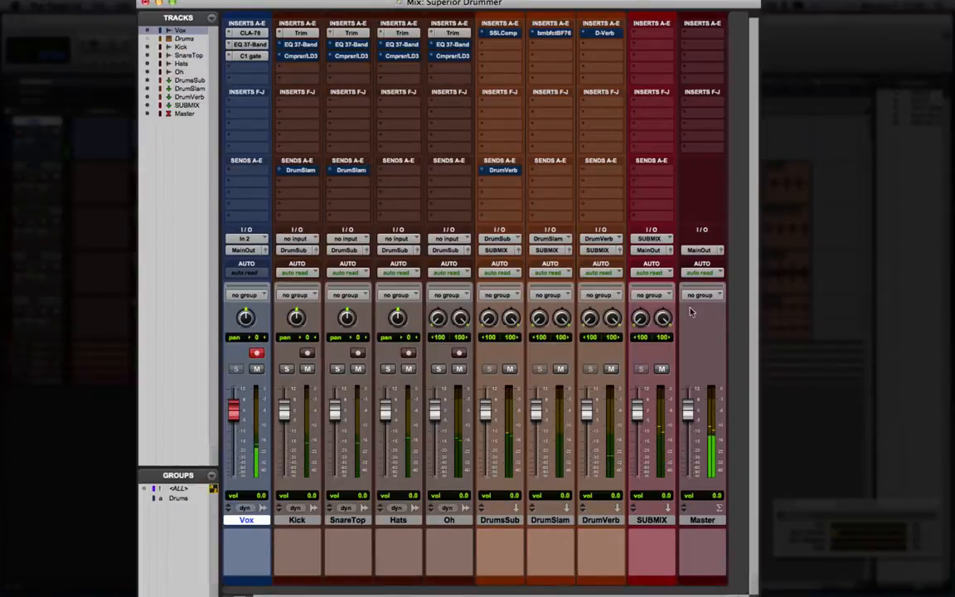
Open the Master track's output window and place it beside the mixer.
{"action": "left_click", "coordinate": [720, 251]}
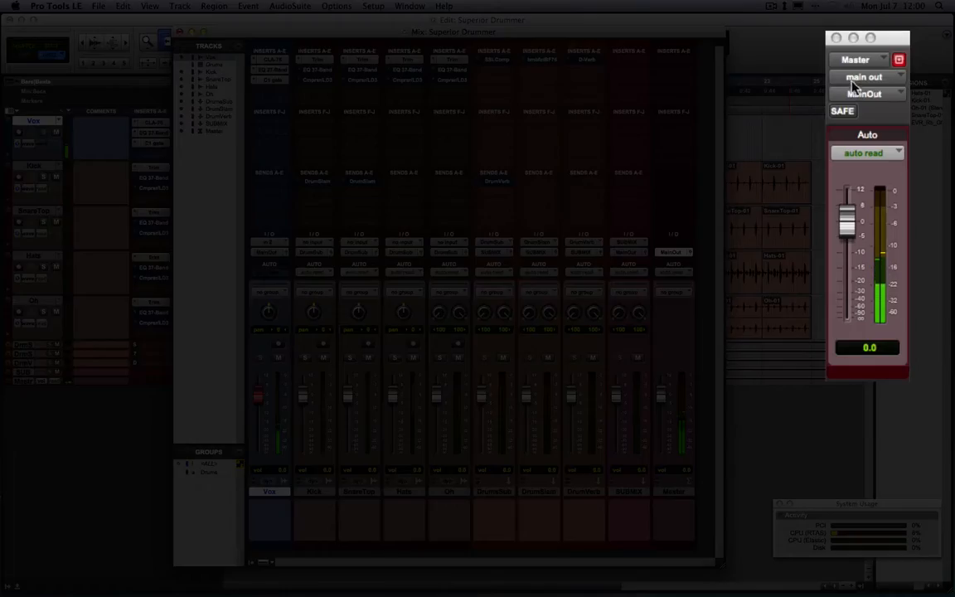
{"action": "left_click_drag", "start_coordinate": [899, 42], "coordinate": [849, 167]}
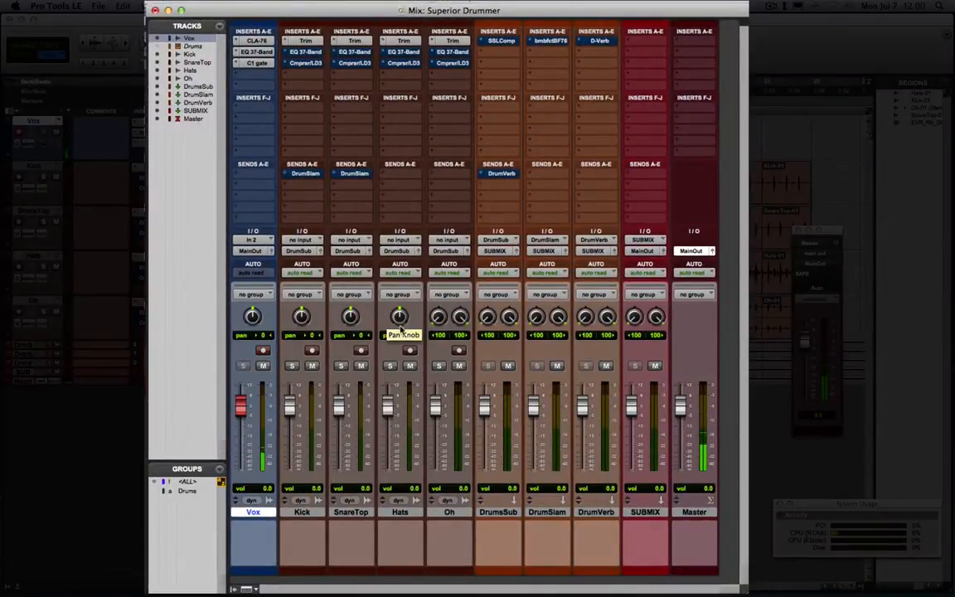
Go through the Kick, SnareTop, Hats and Oh channels and the DrumsSub bus to examine how the drums are routed.
{"action": "left_click", "coordinate": [302, 512]}
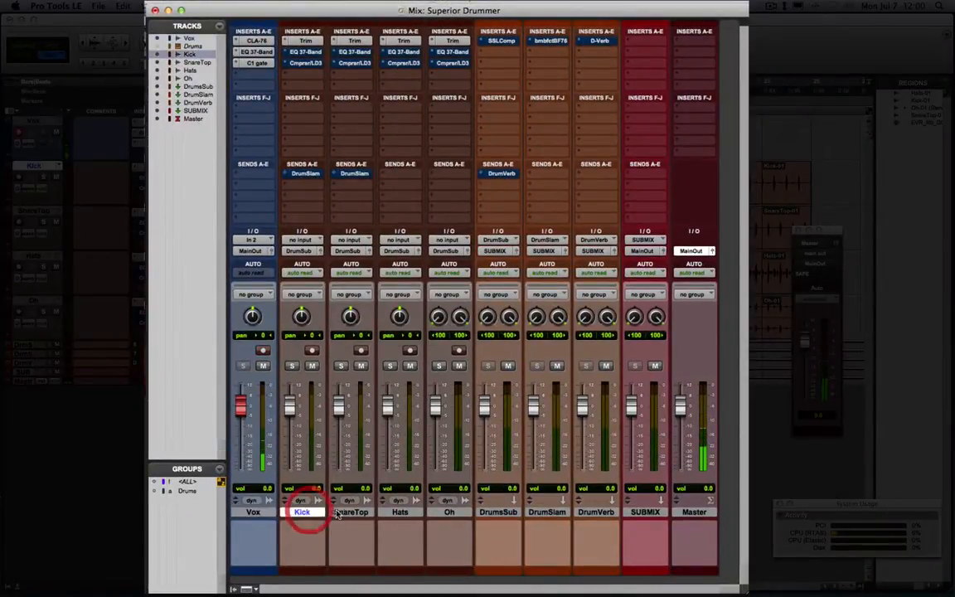
{"action": "left_click", "coordinate": [351, 511]}
{"action": "left_click", "coordinate": [400, 512]}
{"action": "left_click", "coordinate": [448, 512]}
{"action": "left_click", "coordinate": [302, 512]}
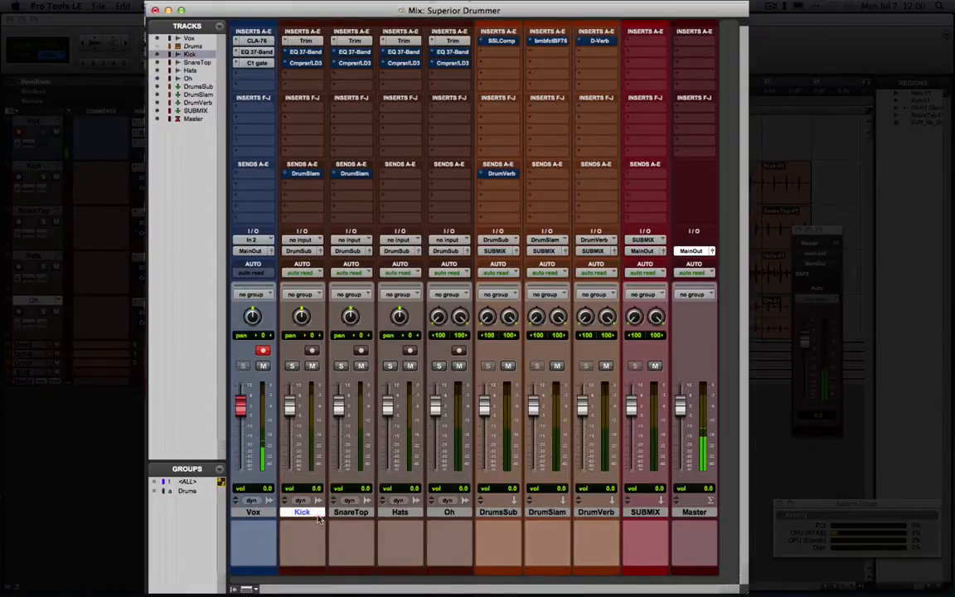
{"action": "left_click", "coordinate": [399, 512]}
{"action": "left_click", "coordinate": [449, 512]}
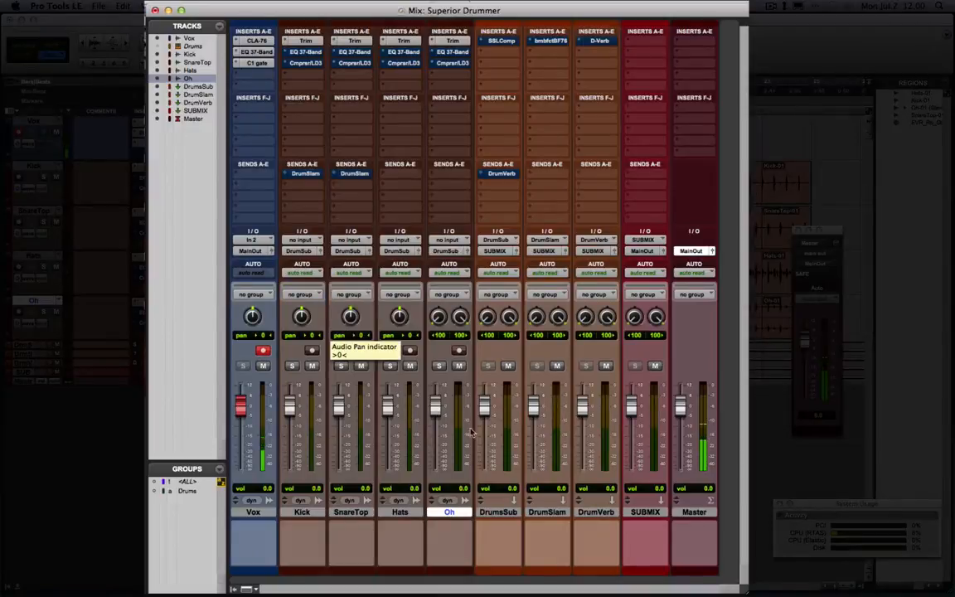
{"action": "left_click", "coordinate": [500, 513]}
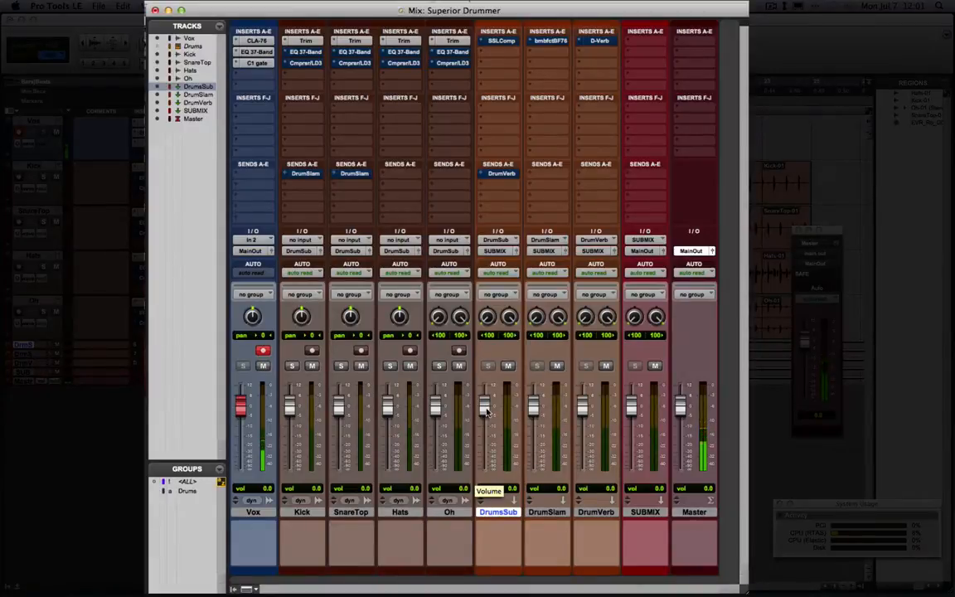
{"action": "mouse_move", "coordinate": [486, 412]}
{"action": "left_mouse_down"}
{"action": "mouse_move", "coordinate": [485, 450]}
{"action": "mouse_move", "coordinate": [489, 415]}
{"action": "left_mouse_up"}
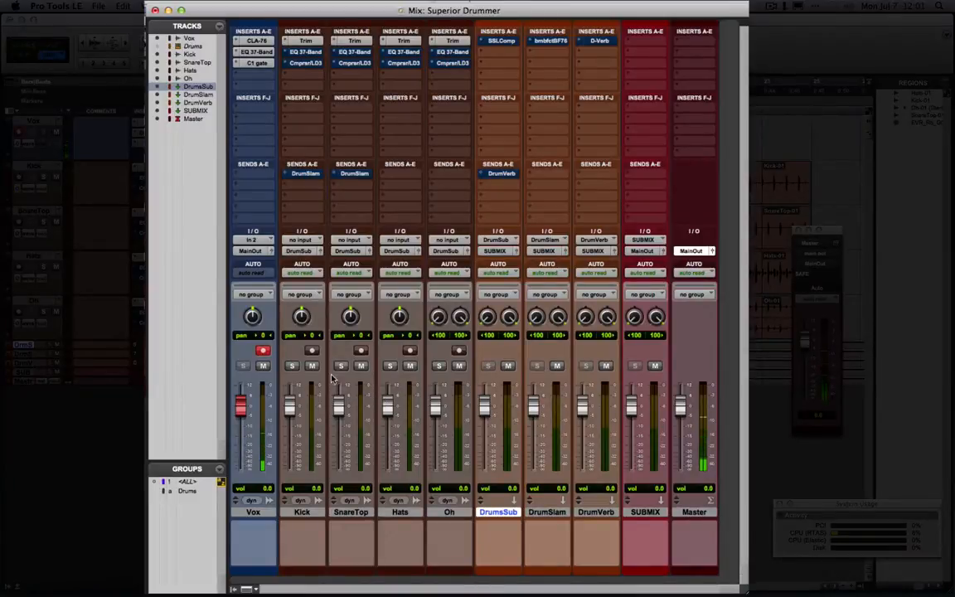
Select the Kick and SnareTop channels in turn, and pull the DrumSlam fader all the way down.
{"action": "left_click", "coordinate": [302, 512]}
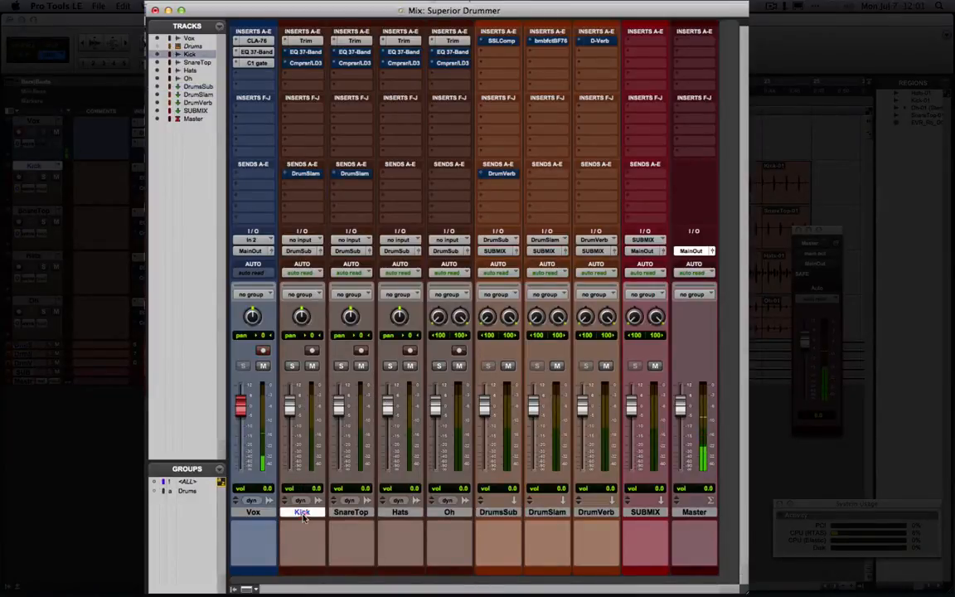
{"action": "left_click", "coordinate": [352, 513]}
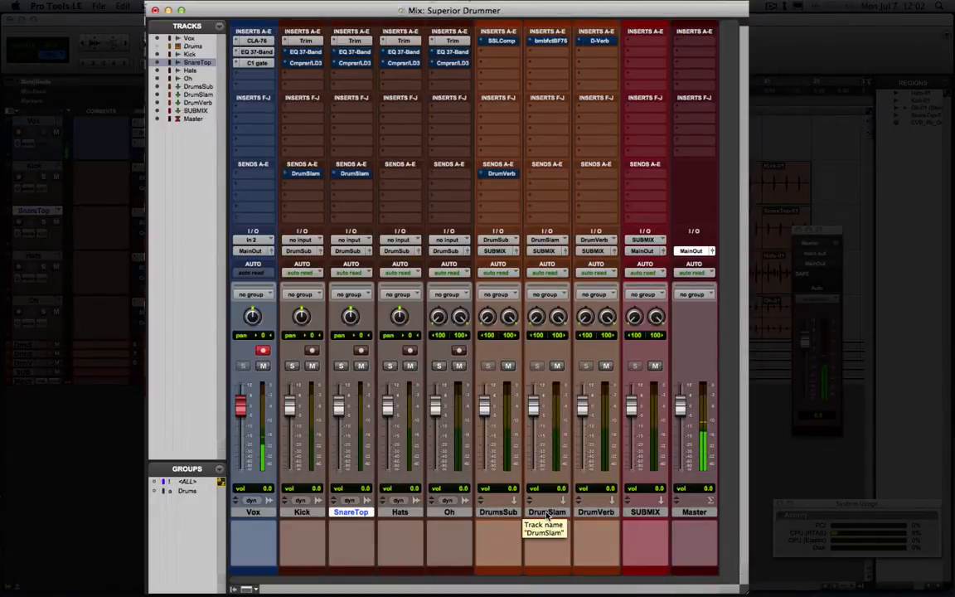
{"action": "left_click_drag", "start_coordinate": [534, 411], "coordinate": [534, 468]}
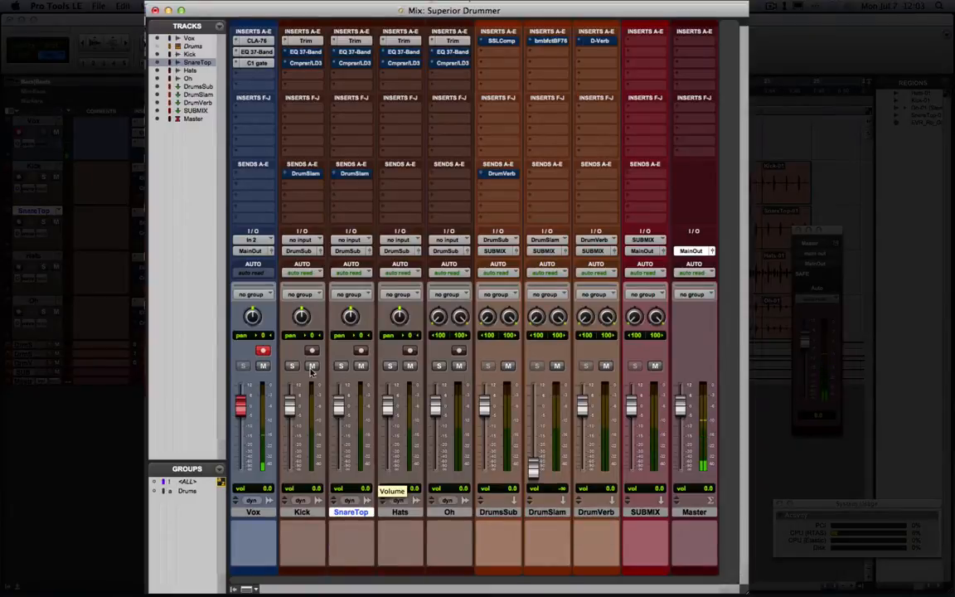
Show Sends F-J in the mixer and activate the DrumVerb sends on the SnareTop and Hats tracks.
{"action": "left_click", "coordinate": [247, 588]}
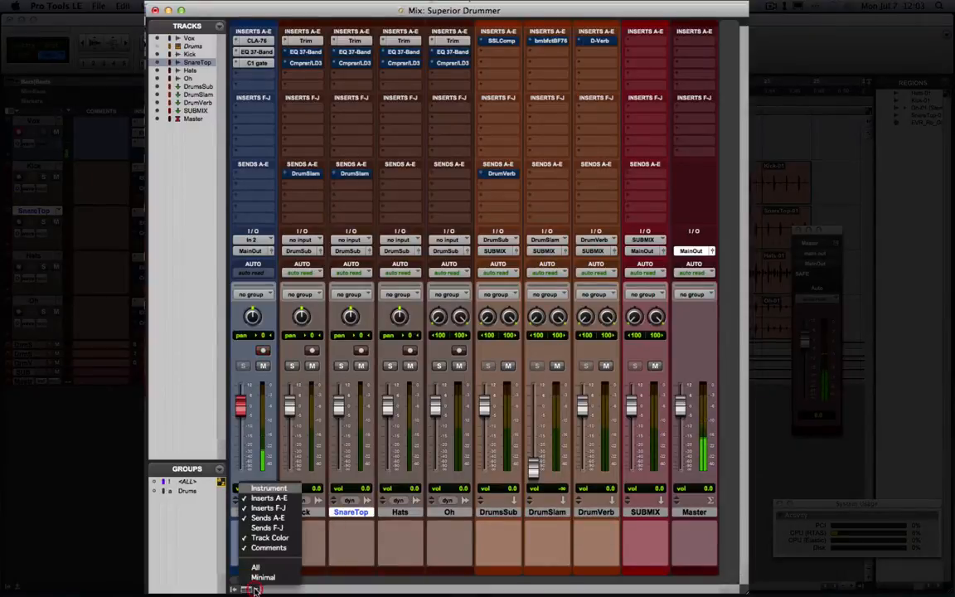
{"action": "left_click", "coordinate": [262, 527]}
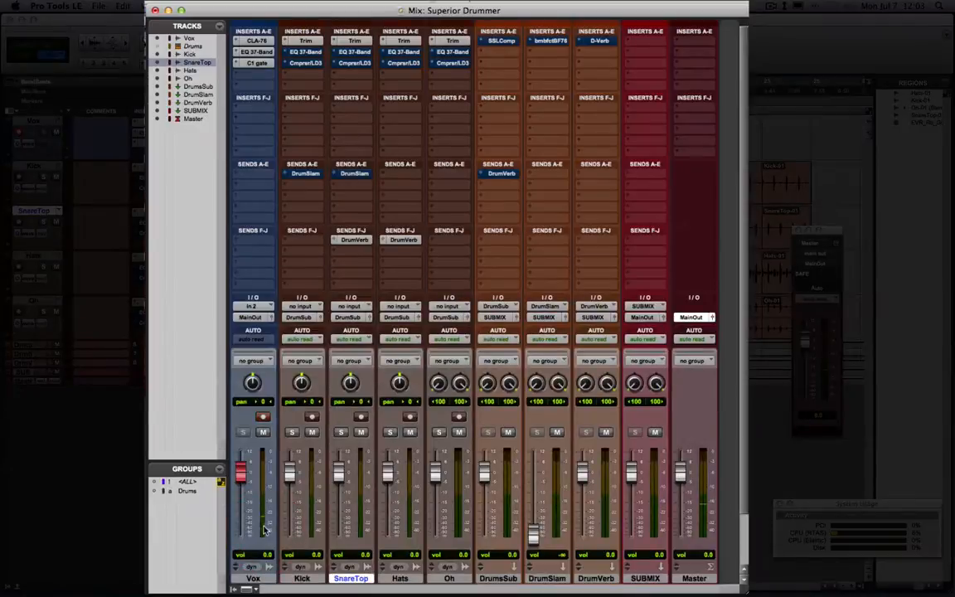
{"action": "left_click", "coordinate": [359, 242], "text": "super"}
{"action": "left_click", "coordinate": [394, 243], "text": "super"}
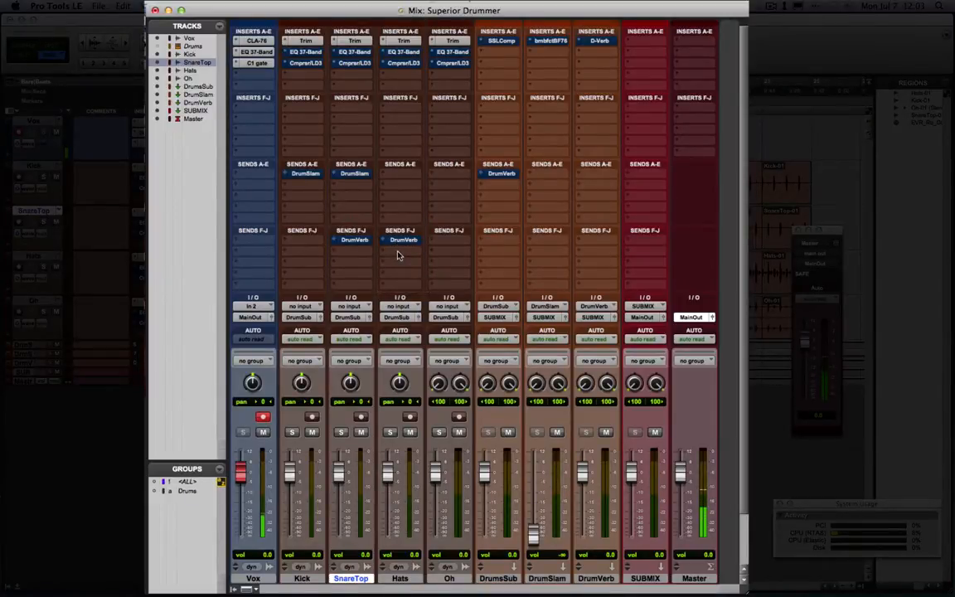
Look over the inserts, sends, routing and faders of the mixer channels.
{"action": "scroll", "coordinate": [357, 244], "scroll_direction": "down", "scroll_amount": 1}
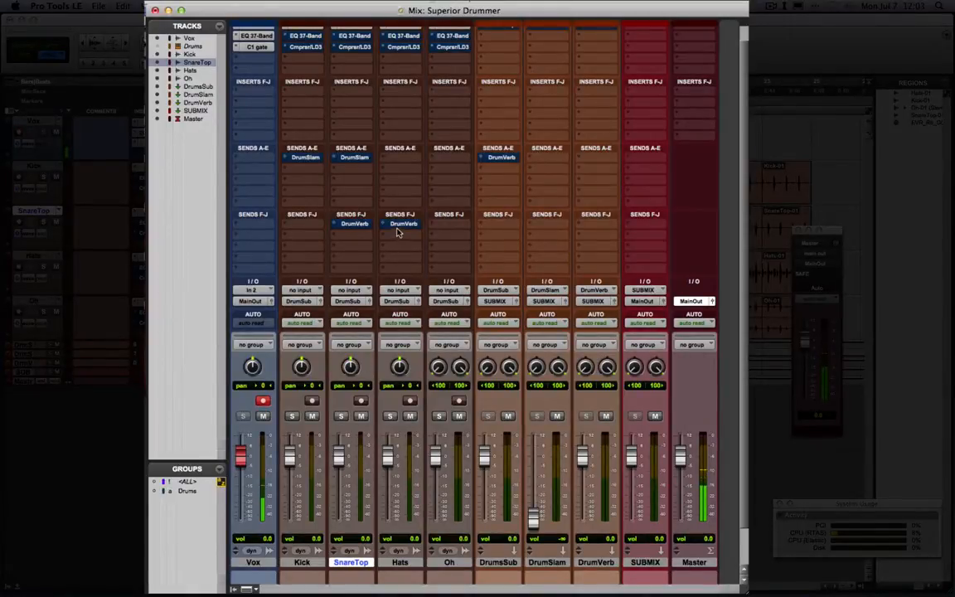
{"action": "scroll", "coordinate": [398, 236], "scroll_direction": "up", "scroll_amount": 1}
{"action": "scroll", "coordinate": [404, 243], "scroll_direction": "down", "scroll_amount": 3}
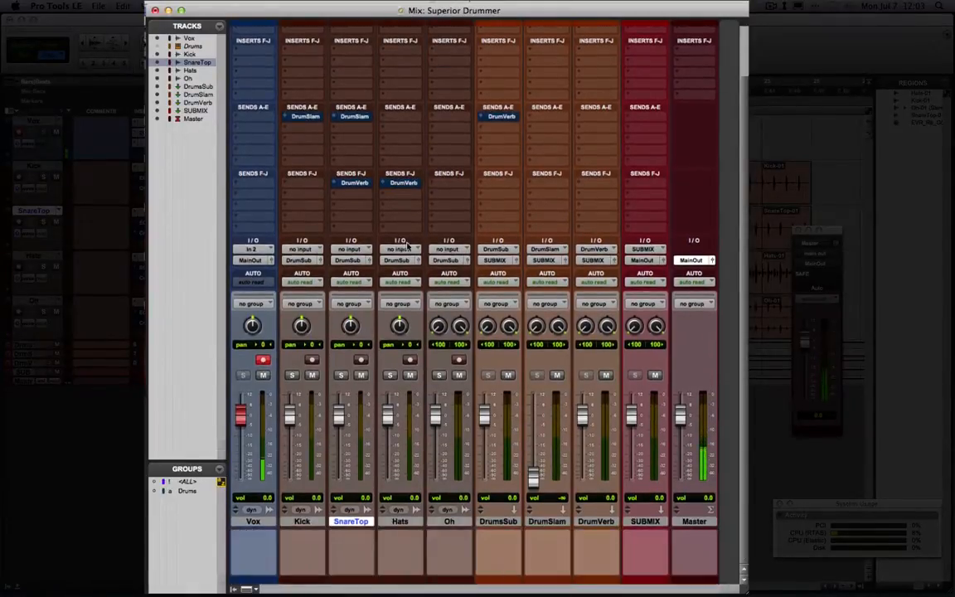
{"action": "scroll", "coordinate": [407, 245], "scroll_direction": "up", "scroll_amount": 1}
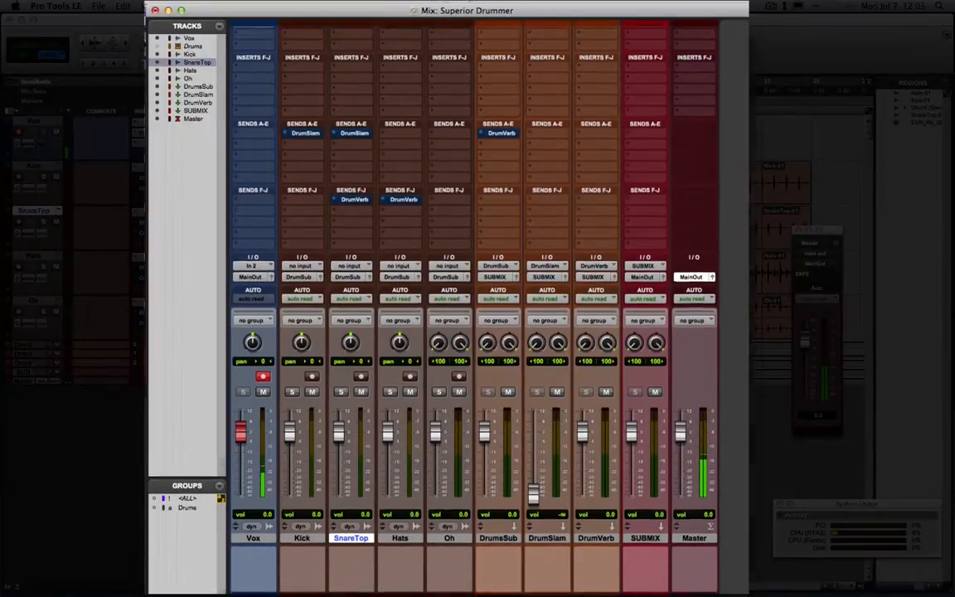
{"action": "scroll", "coordinate": [473, 249], "scroll_direction": "up", "scroll_amount": 1}
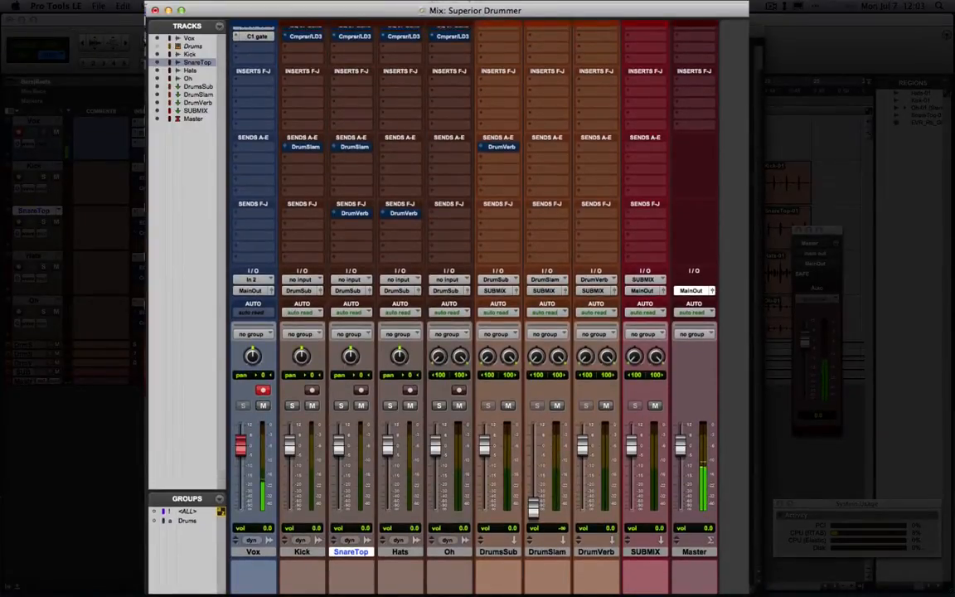
{"action": "scroll", "coordinate": [431, 265], "scroll_direction": "up", "scroll_amount": 2}
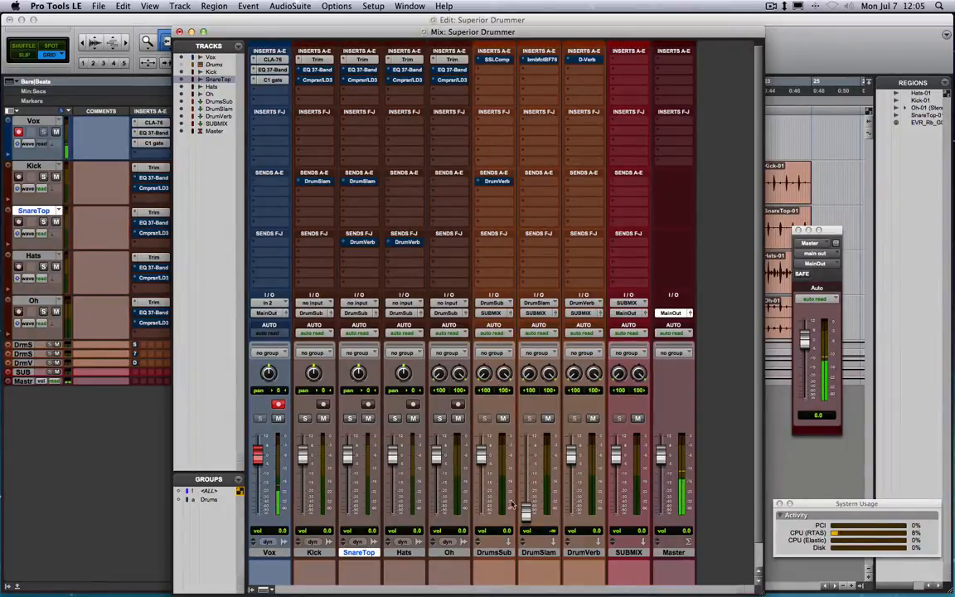
{"action": "scroll", "coordinate": [358, 161], "scroll_direction": "down", "scroll_amount": 3}
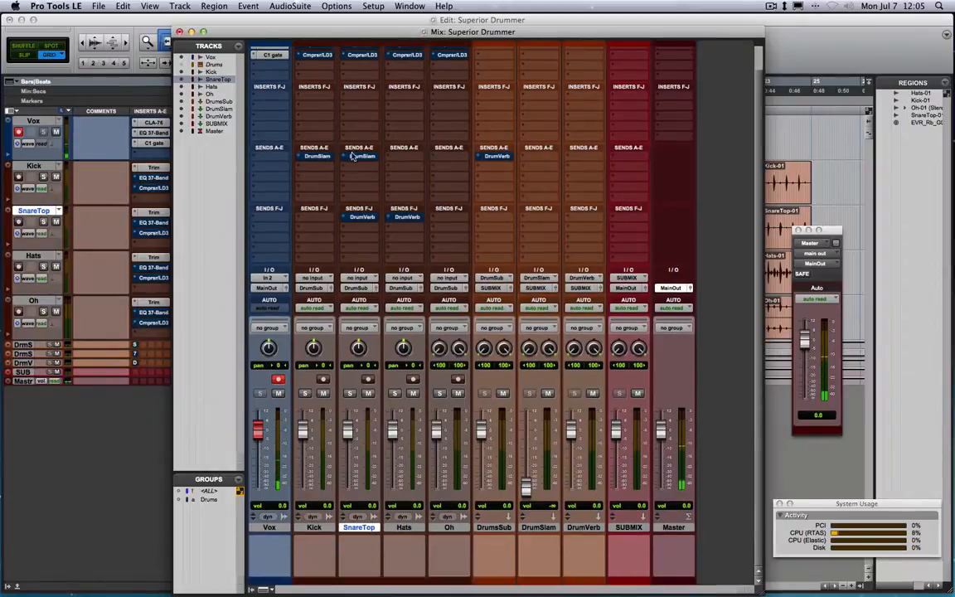
{"action": "scroll", "coordinate": [352, 152], "scroll_direction": "up", "scroll_amount": 3}
{"action": "scroll", "coordinate": [336, 124], "scroll_direction": "down", "scroll_amount": 3}
{"action": "scroll", "coordinate": [315, 92], "scroll_direction": "up", "scroll_amount": 3}
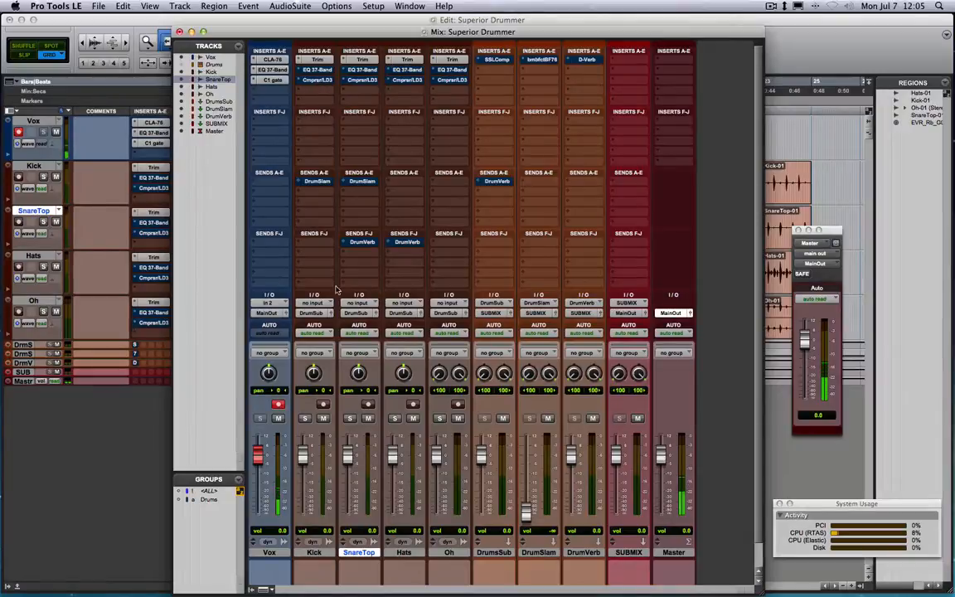
Solo the Kick track and play it on its own.
{"action": "left_click", "coordinate": [305, 420]}
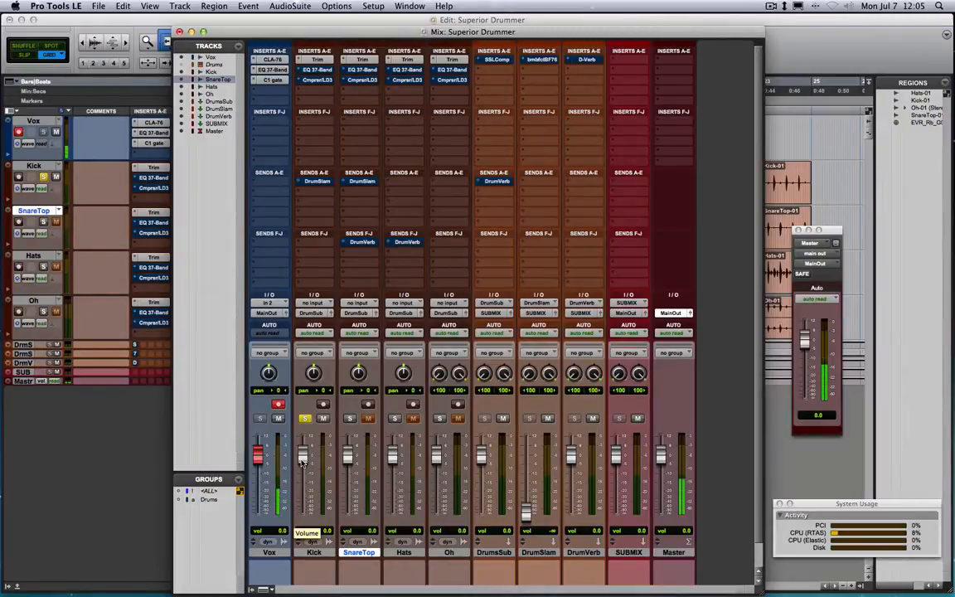
{"action": "key", "text": "space"}
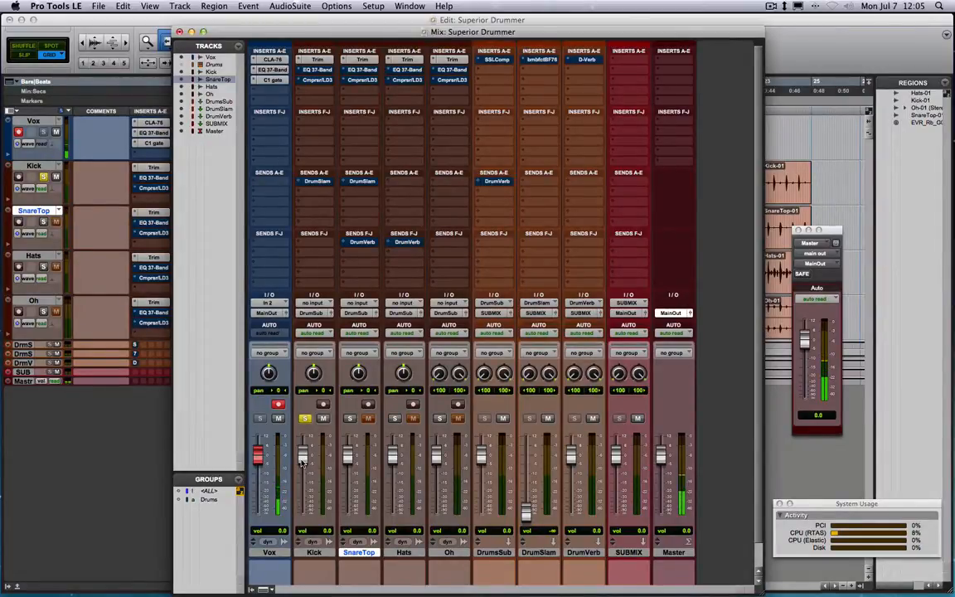
Open the compressor on the Kick track, take it out of bypass and load the Kick Tight preset.
{"action": "left_click", "coordinate": [321, 81]}
{"action": "left_click_drag", "start_coordinate": [510, 174], "coordinate": [462, 174]}
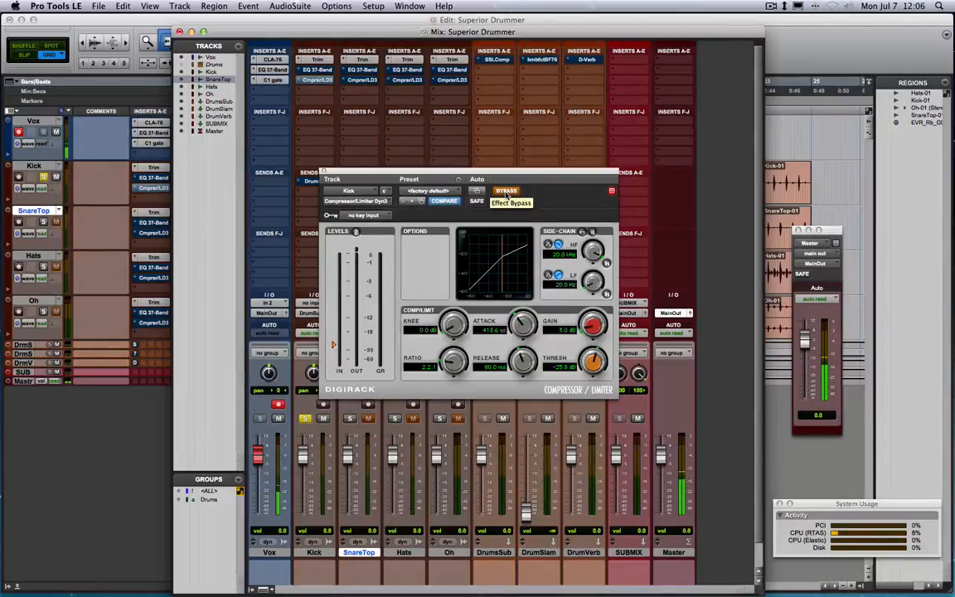
{"action": "left_click", "coordinate": [429, 192]}
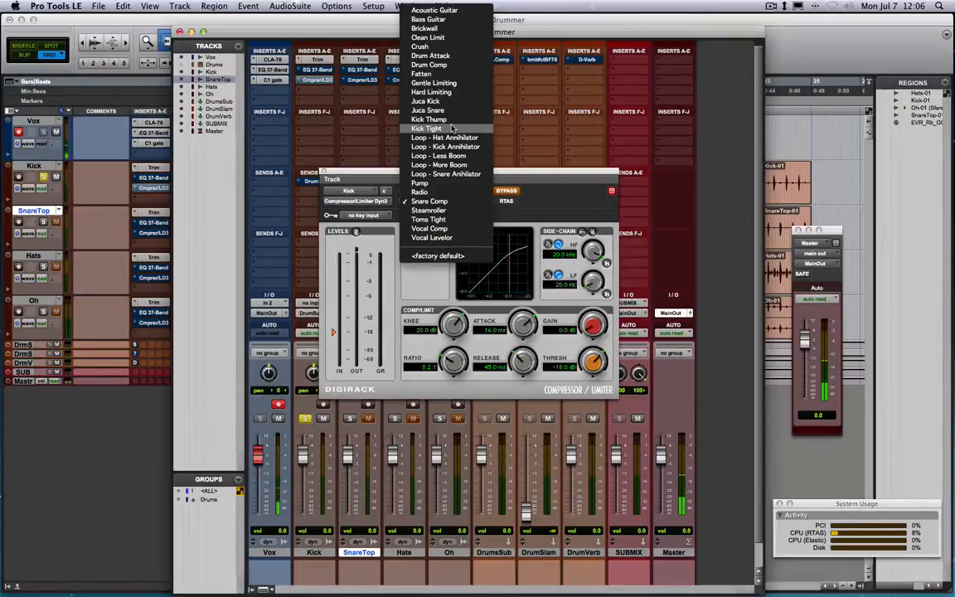
{"action": "left_click", "coordinate": [452, 128]}
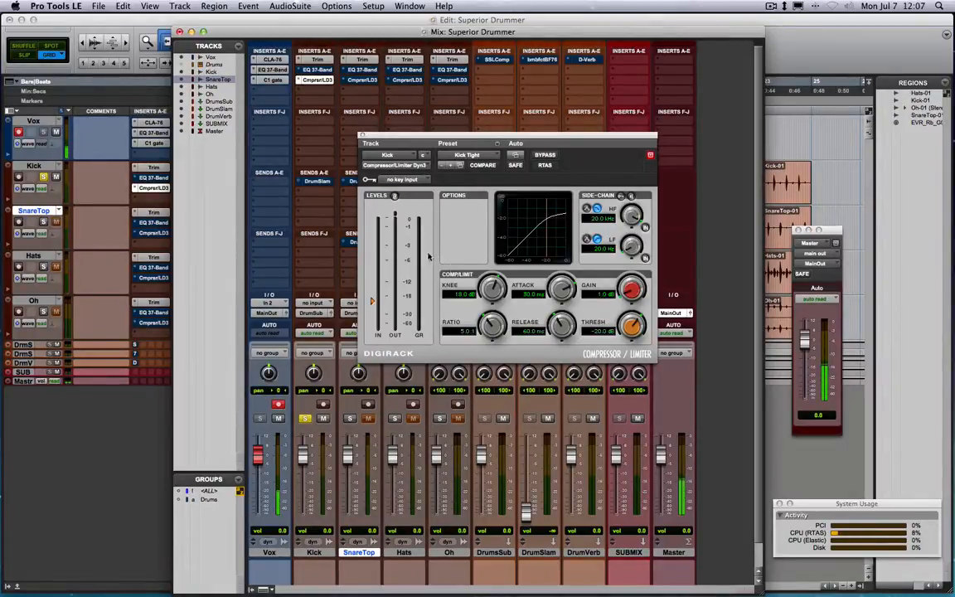
Lower the Kick compressor's threshold to about -30 dB, raise its gain to 5.0 dB, and compare playback with the effect bypassed.
{"action": "left_click_drag", "start_coordinate": [631, 324], "coordinate": [629, 341]}
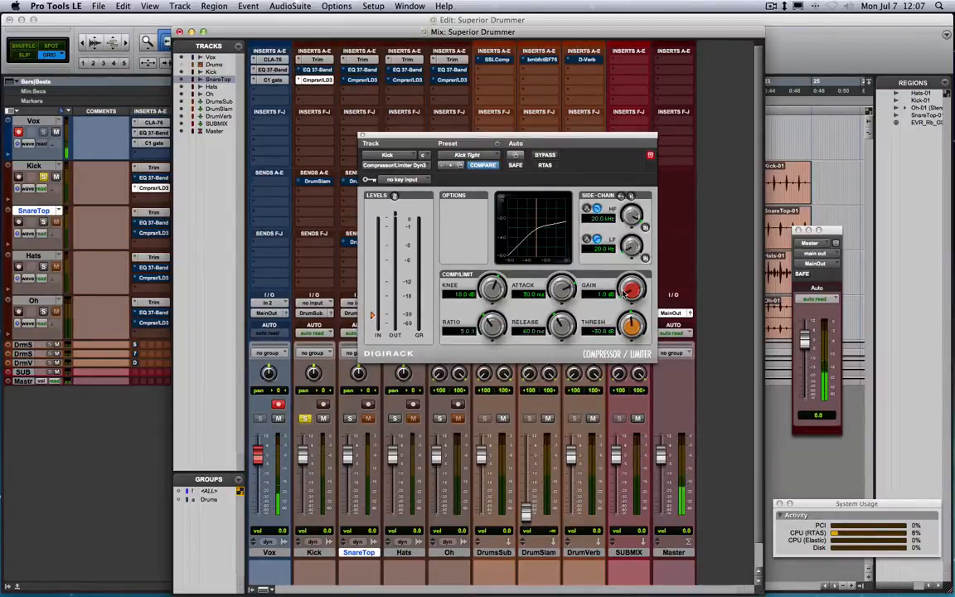
{"action": "left_click_drag", "start_coordinate": [626, 295], "coordinate": [623, 280]}
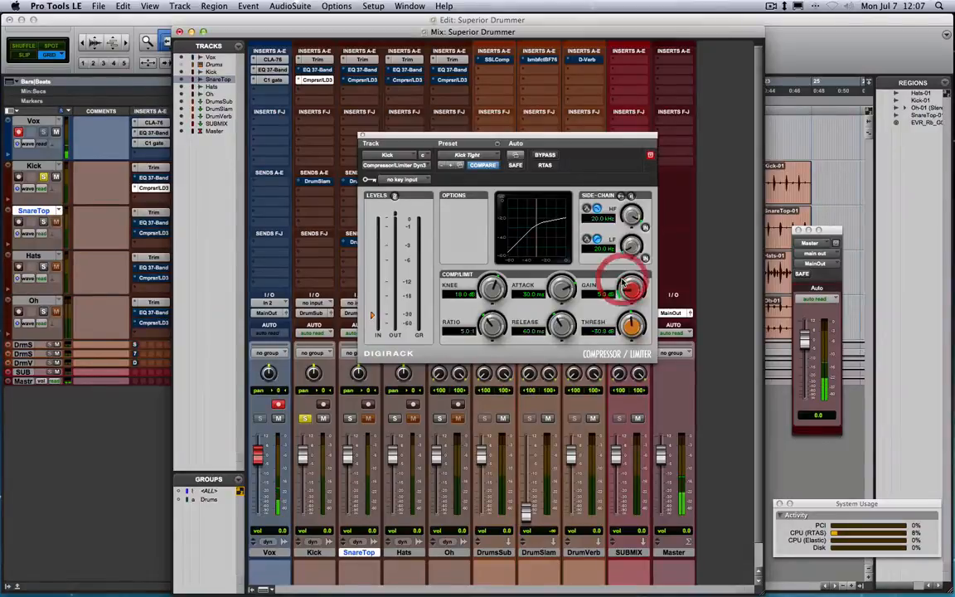
{"action": "key", "text": "space"}
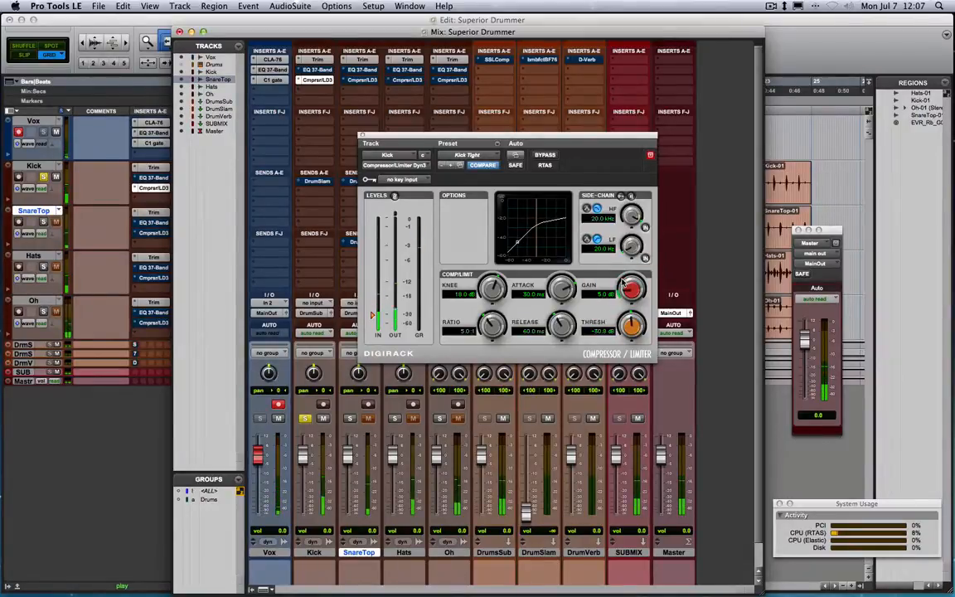
{"action": "left_click", "coordinate": [551, 157]}
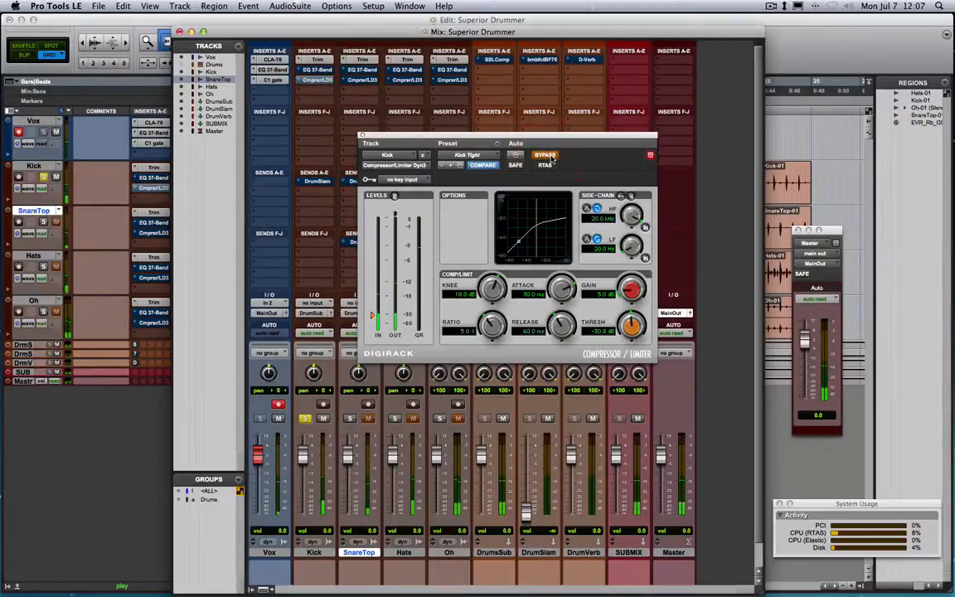
{"action": "left_click", "coordinate": [545, 156]}
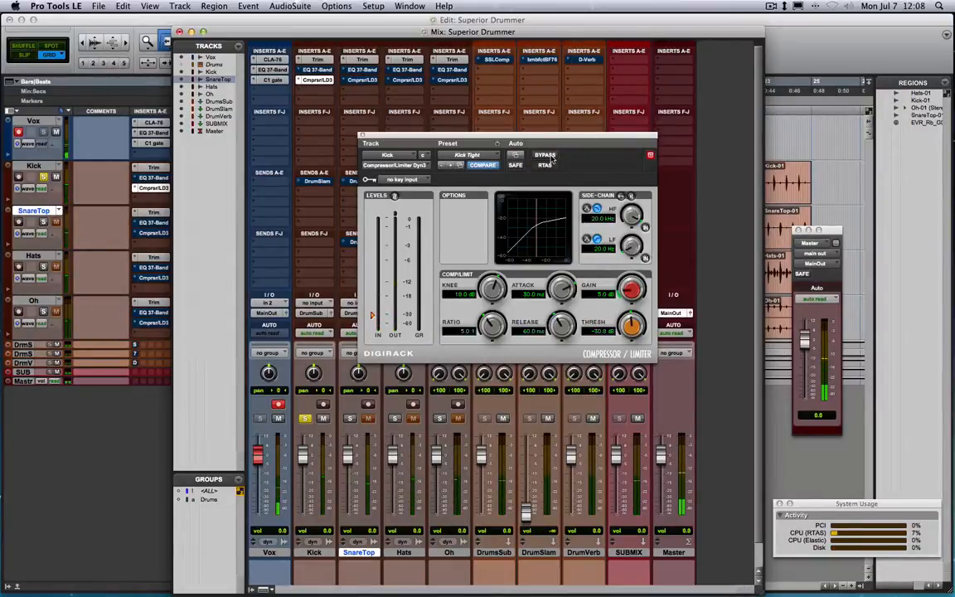
Try the Kick Thump preset on the Kick compressor with the threshold lowered to -26.1 dB.
{"action": "left_click", "coordinate": [467, 155]}
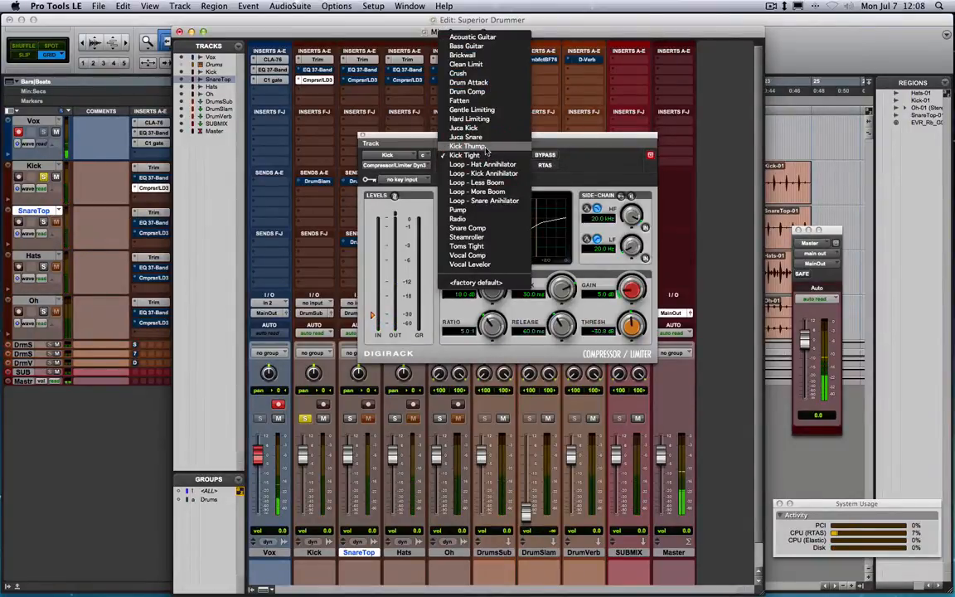
{"action": "left_click", "coordinate": [485, 147]}
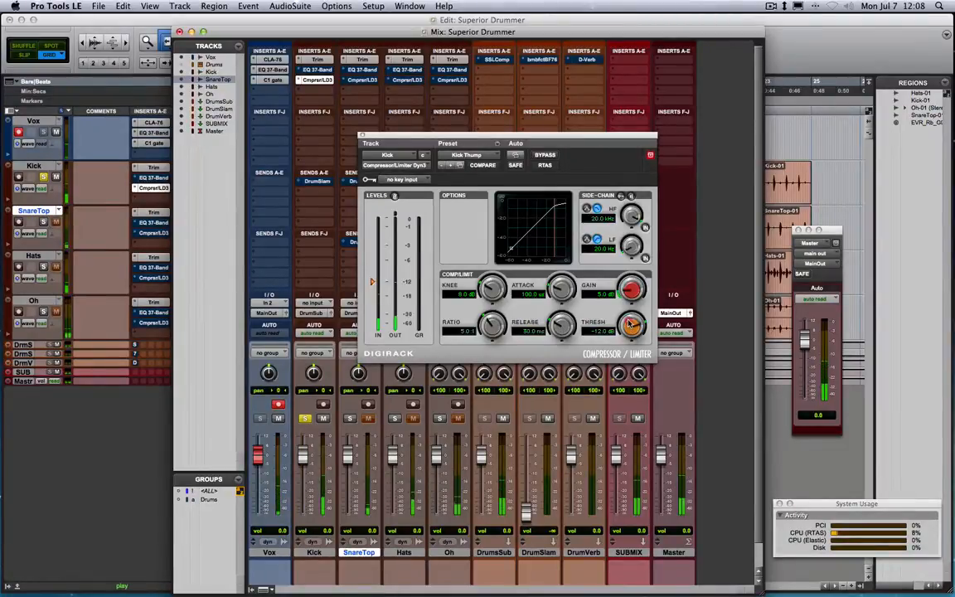
{"action": "left_click_drag", "start_coordinate": [630, 324], "coordinate": [633, 353]}
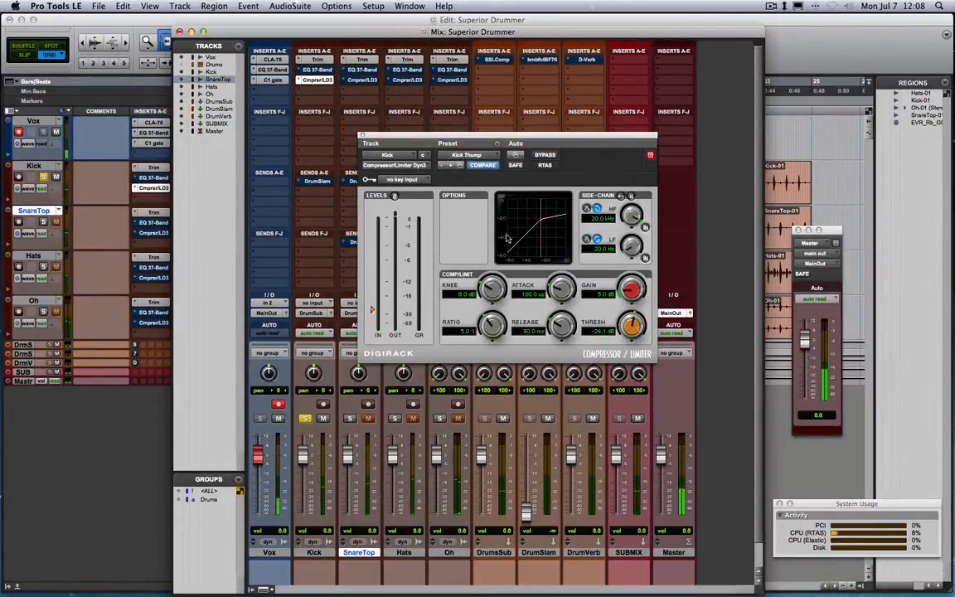
Load the Kick Tight preset again, set the threshold to -31.1 dB and the gain to 5.0 dB, and close the compressor.
{"action": "left_click", "coordinate": [469, 156]}
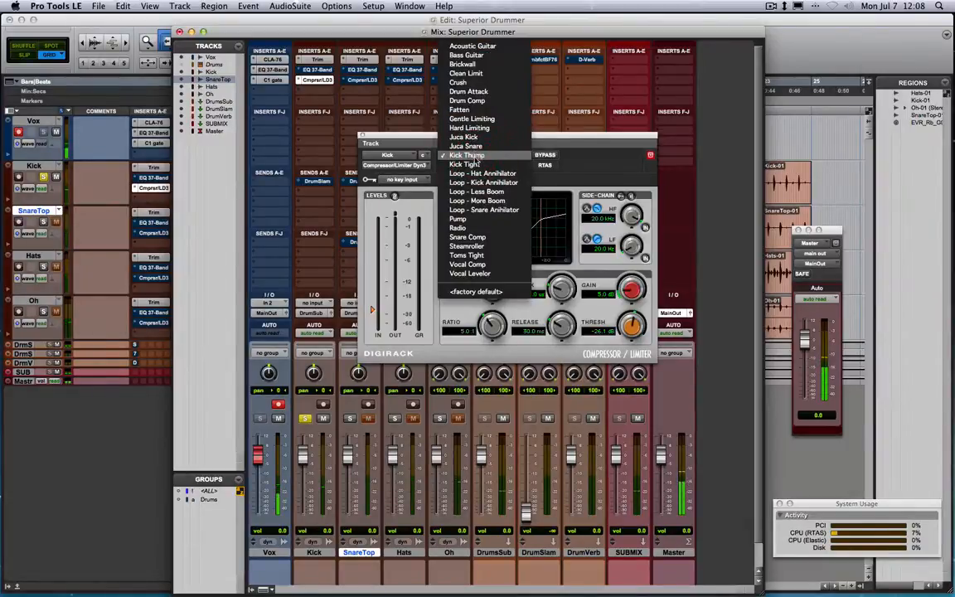
{"action": "left_click", "coordinate": [469, 164]}
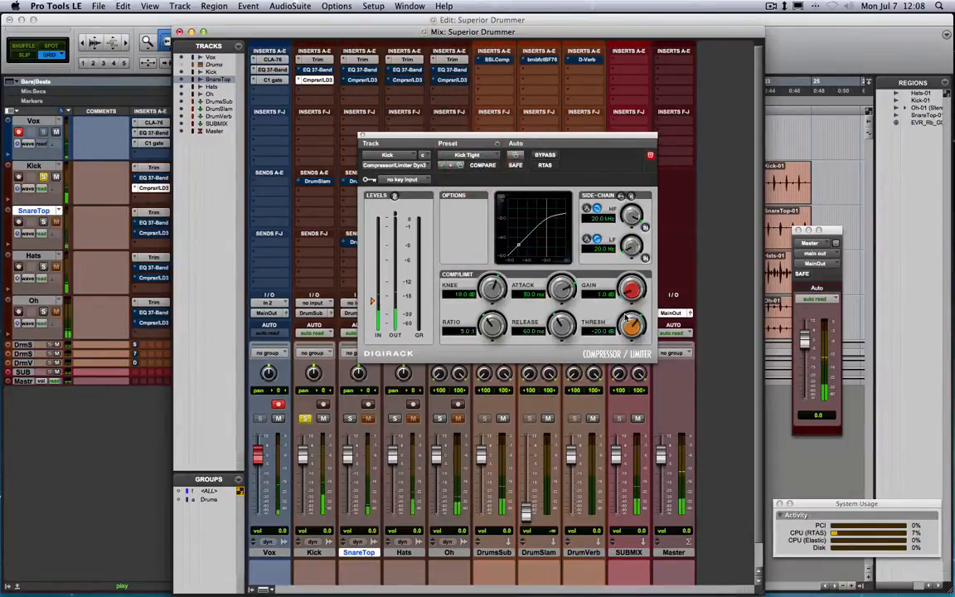
{"action": "left_click_drag", "start_coordinate": [628, 324], "coordinate": [627, 339]}
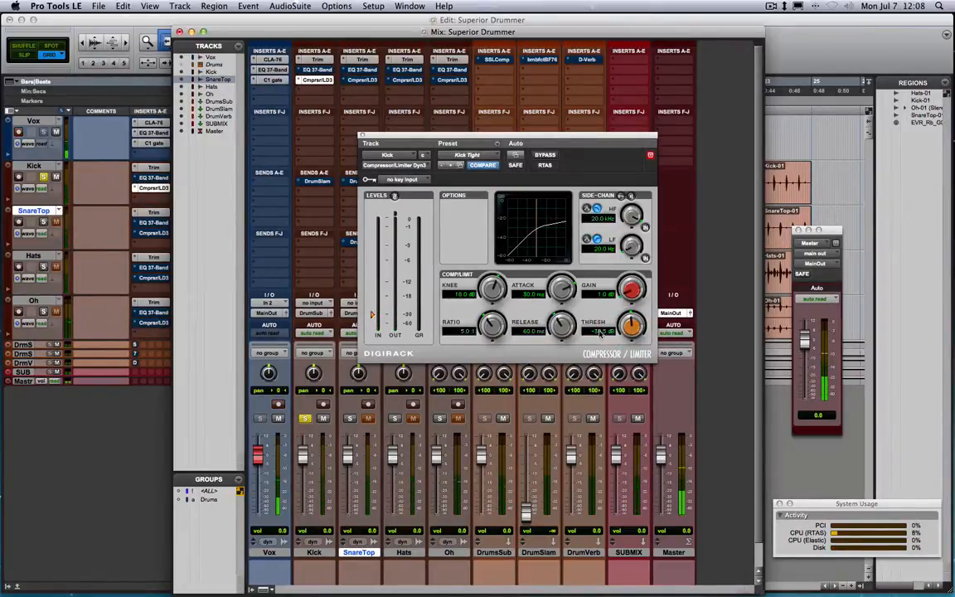
{"action": "left_click_drag", "start_coordinate": [608, 332], "coordinate": [631, 289]}
{"action": "key", "text": "space"}
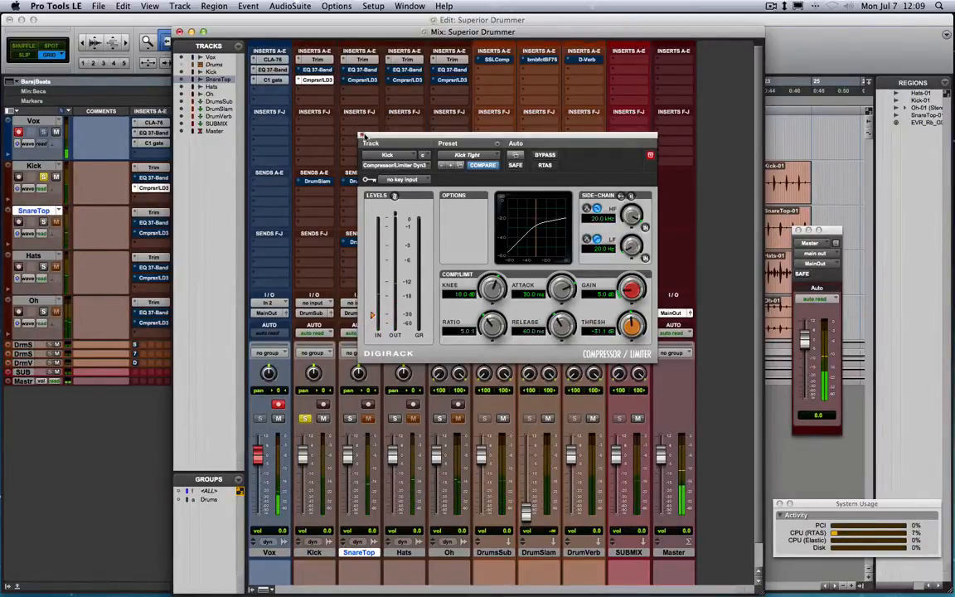
{"action": "left_click", "coordinate": [361, 134]}
Open the 7-band EQ on the Kick track, take it out of bypass and reset it to the factory default.
{"action": "left_click", "coordinate": [318, 70]}
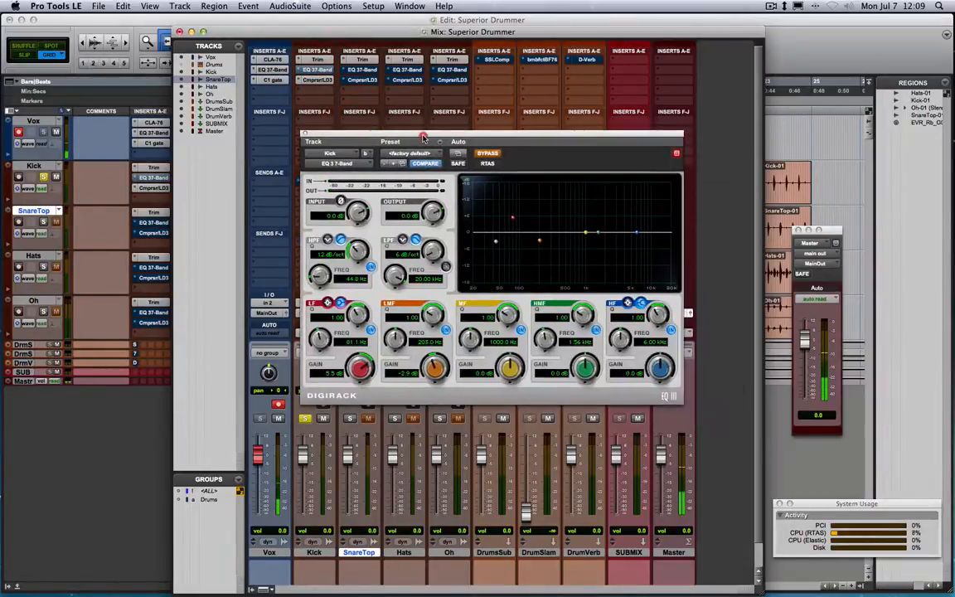
{"action": "left_click", "coordinate": [488, 153]}
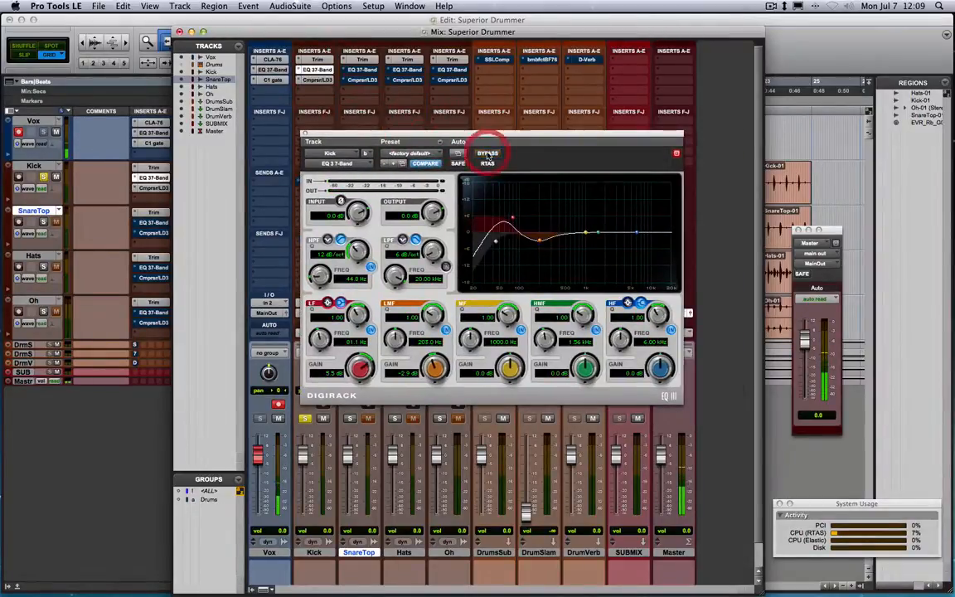
{"action": "left_click", "coordinate": [411, 154]}
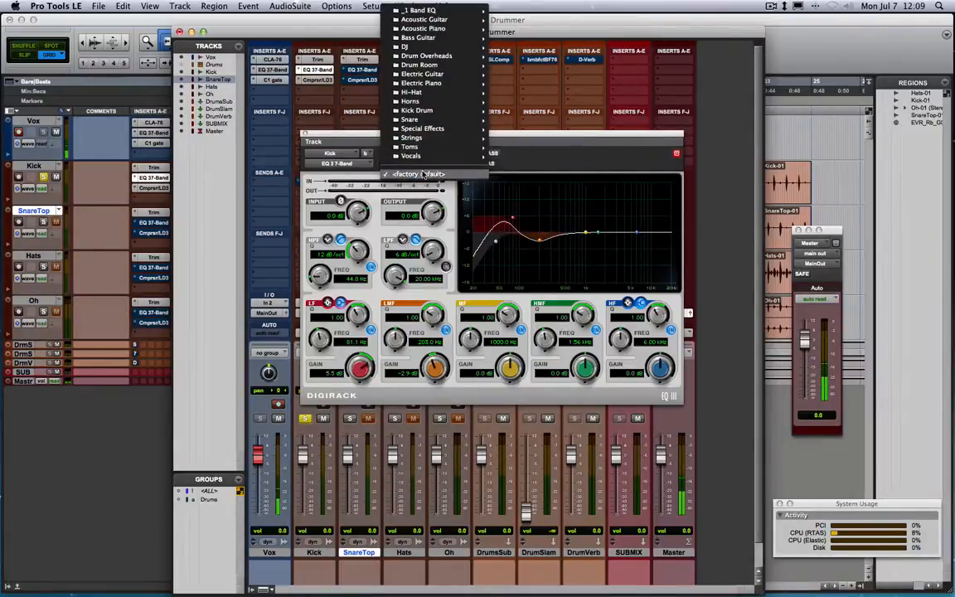
{"action": "left_click", "coordinate": [418, 175]}
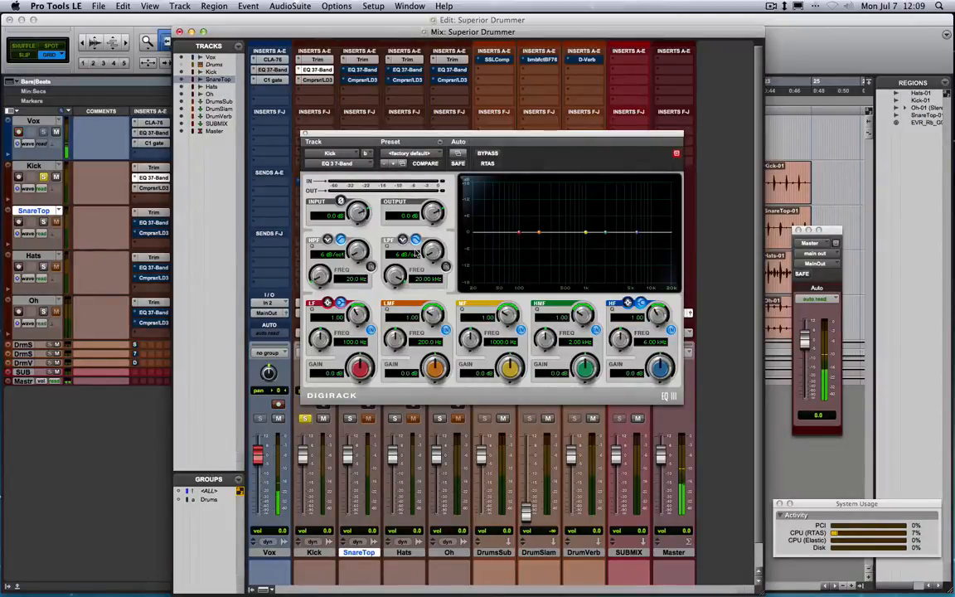
Enable the Kick EQ's high-pass filter at 50.5 Hz with an 18 dB/oct slope, and compare playback with the EQ bypassed.
{"action": "left_click", "coordinate": [371, 266]}
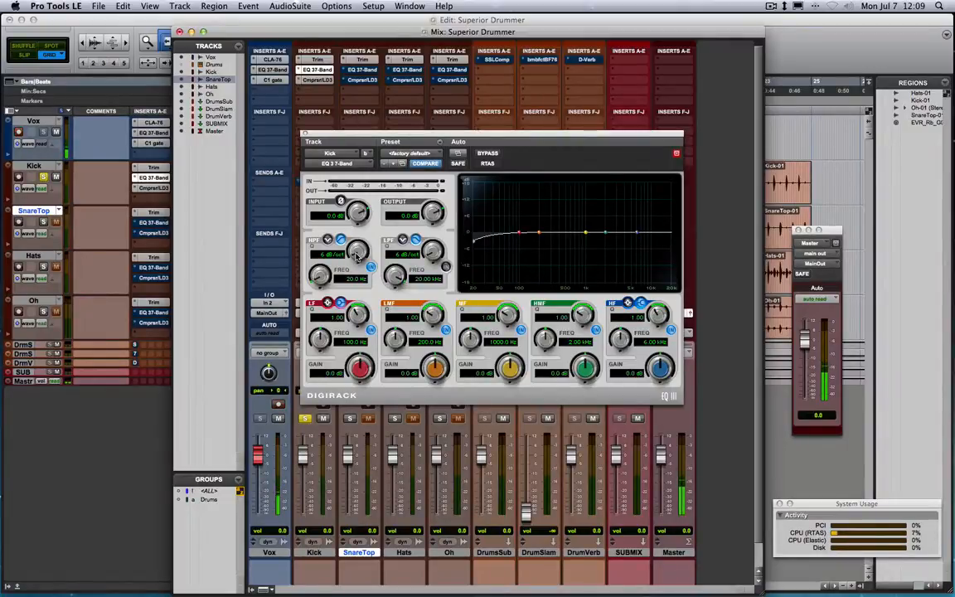
{"action": "left_click_drag", "start_coordinate": [357, 258], "coordinate": [357, 217]}
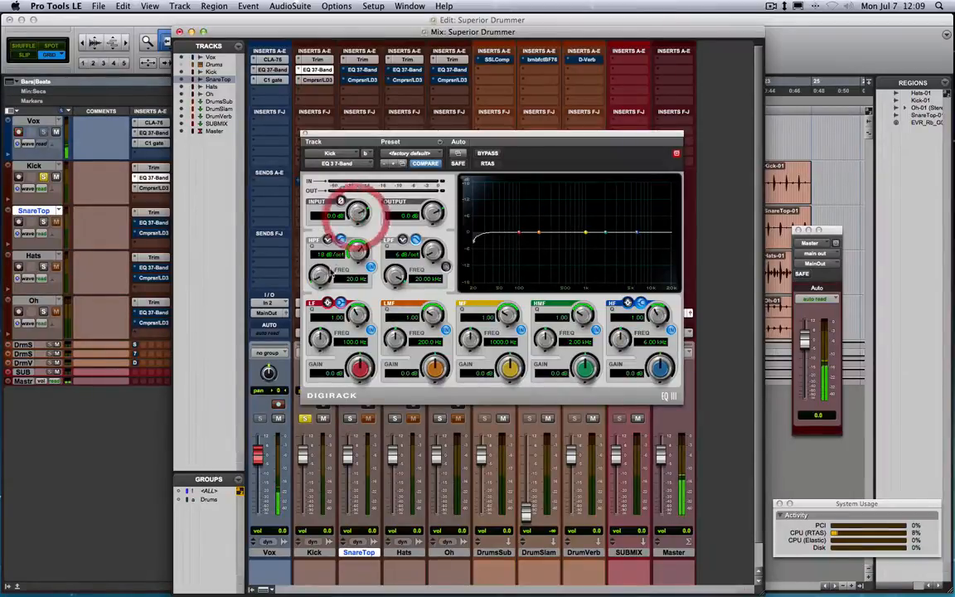
{"action": "left_click_drag", "start_coordinate": [319, 274], "coordinate": [321, 258]}
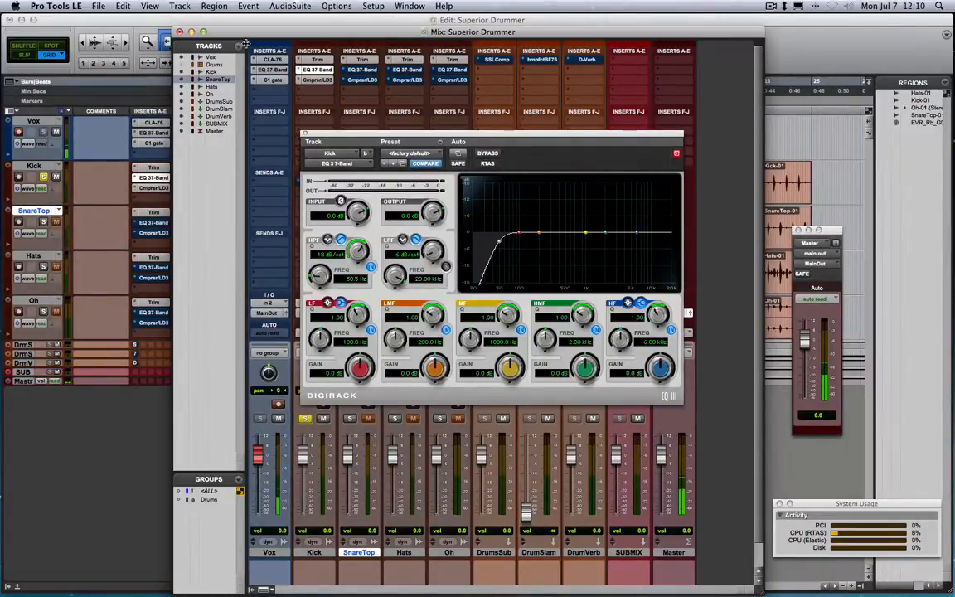
{"action": "left_click", "coordinate": [489, 154]}
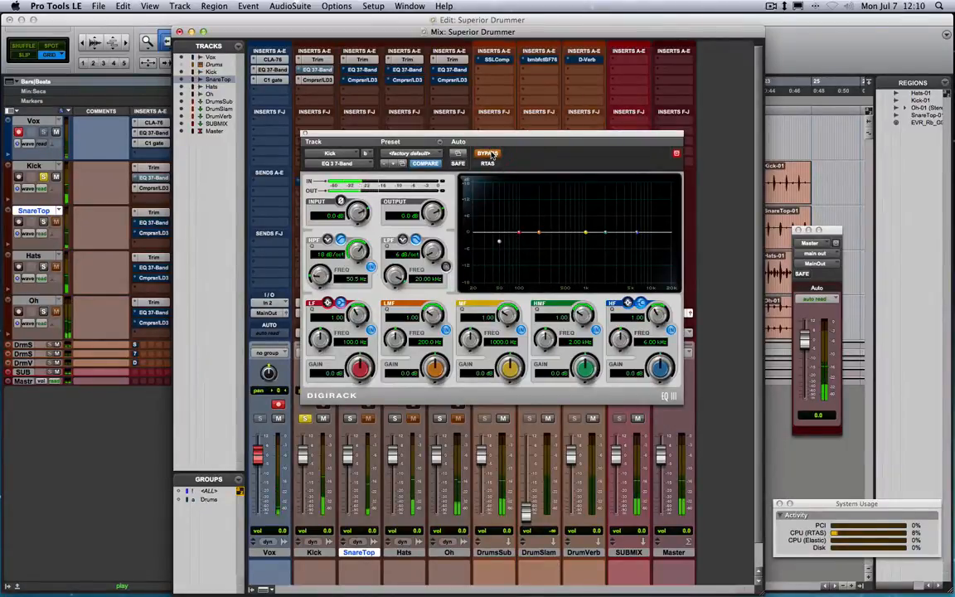
{"action": "left_click", "coordinate": [490, 153]}
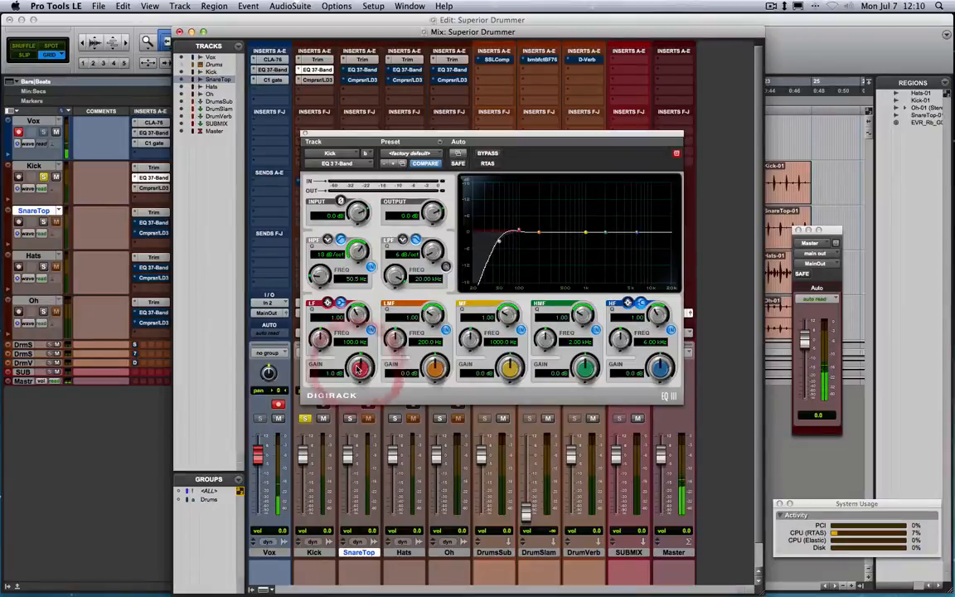
Boost the Kick EQ's low band by 7.6 dB at 100 Hz and its high-mid band by 2.7 dB at about 3.24 kHz.
{"action": "mouse_move", "coordinate": [359, 370]}
{"action": "left_mouse_down"}
{"action": "mouse_move", "coordinate": [360, 352]}
{"action": "mouse_move", "coordinate": [356, 382]}
{"action": "left_mouse_up"}
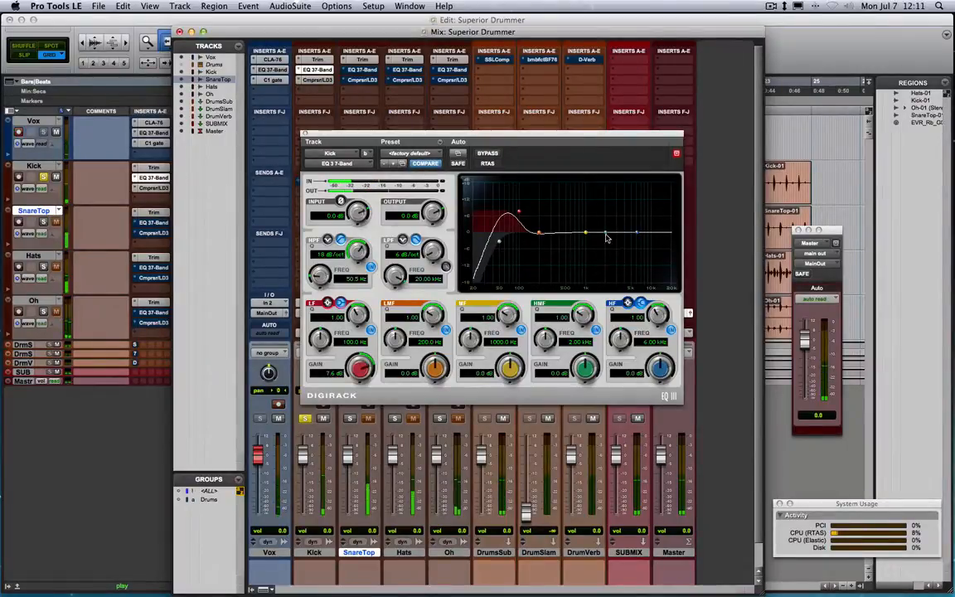
{"action": "mouse_move", "coordinate": [606, 230]}
{"action": "left_mouse_down"}
{"action": "mouse_move", "coordinate": [577, 218]}
{"action": "mouse_move", "coordinate": [616, 228]}
{"action": "mouse_move", "coordinate": [564, 204]}
{"action": "mouse_move", "coordinate": [620, 220]}
{"action": "left_mouse_up"}
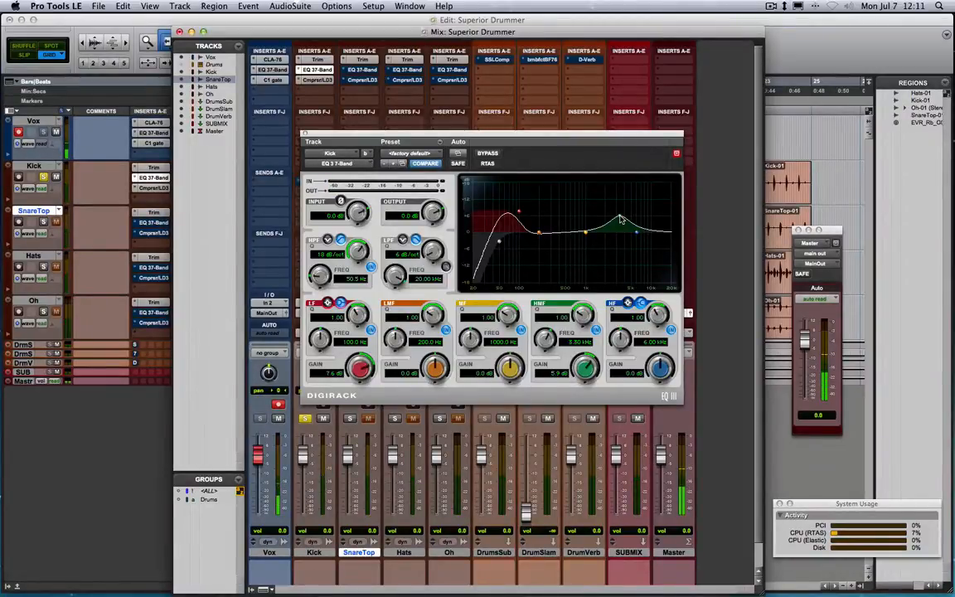
{"action": "left_click_drag", "start_coordinate": [621, 220], "coordinate": [621, 228]}
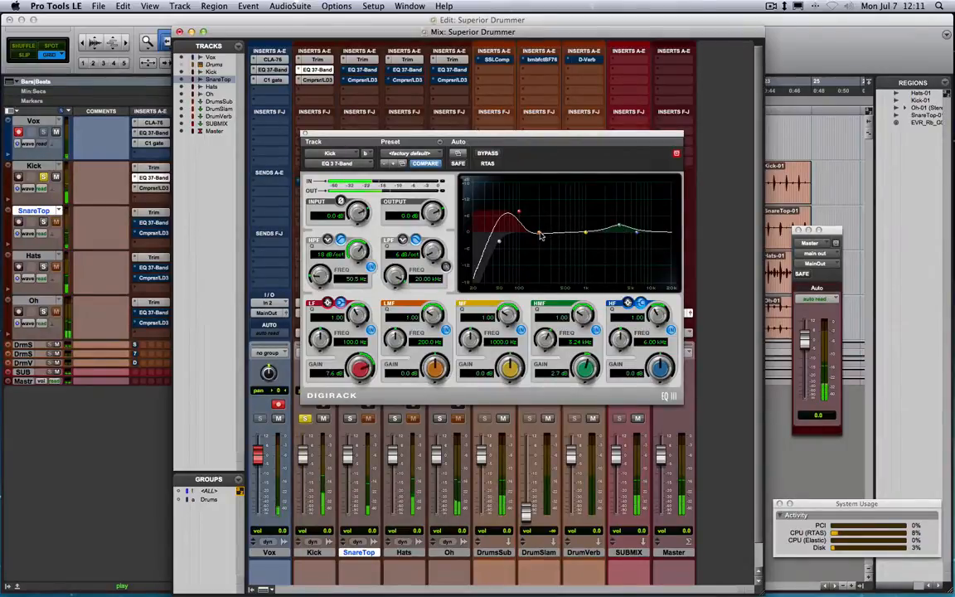
Cut the Kick EQ's low-mid band by 1.6 dB at 203 Hz and compare playback with the EQ bypassed.
{"action": "left_click_drag", "start_coordinate": [539, 233], "coordinate": [541, 241]}
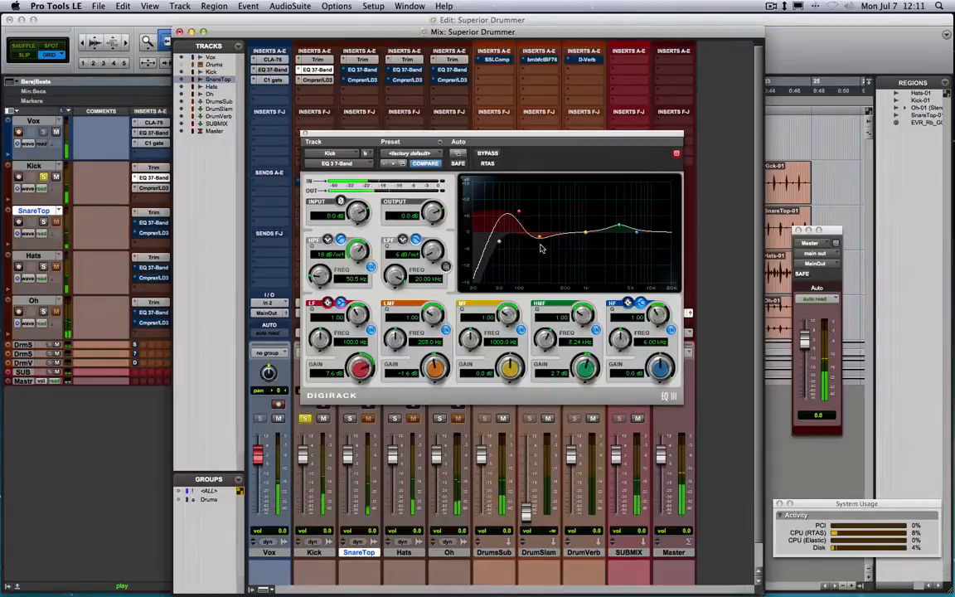
{"action": "left_click", "coordinate": [487, 154]}
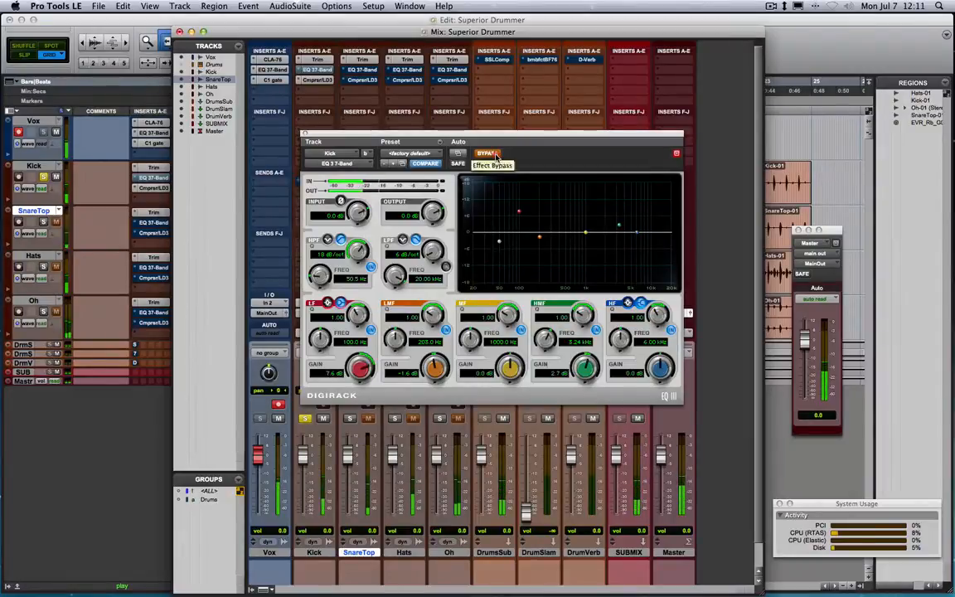
{"action": "left_click", "coordinate": [490, 155]}
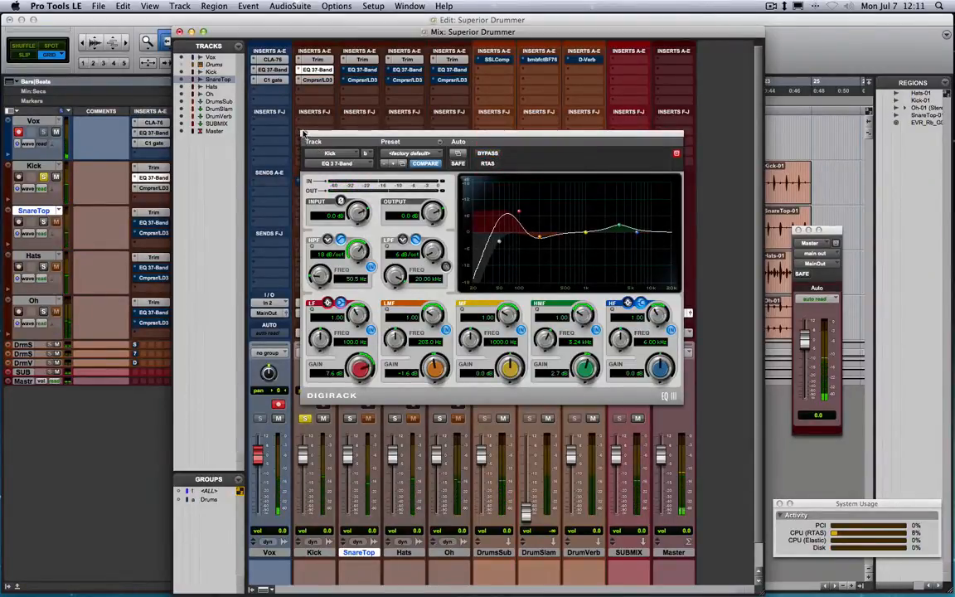
Look through the EQ's Kick Drum presets without loading one, and close the EQ.
{"action": "left_click", "coordinate": [412, 155]}
{"action": "mouse_move", "coordinate": [429, 137]}
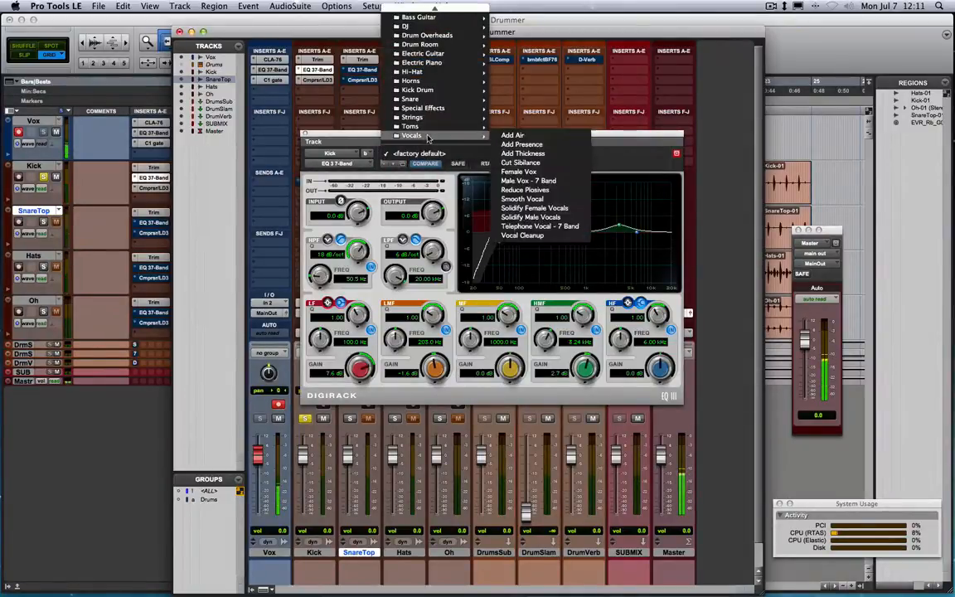
{"action": "scroll", "coordinate": [428, 138], "scroll_direction": "up", "scroll_amount": 2}
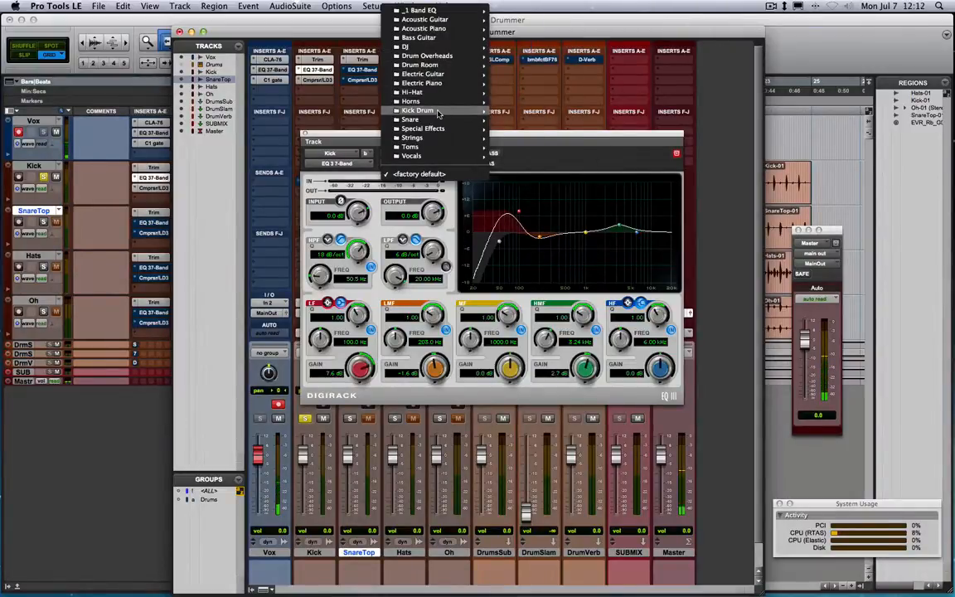
{"action": "mouse_move", "coordinate": [439, 113]}
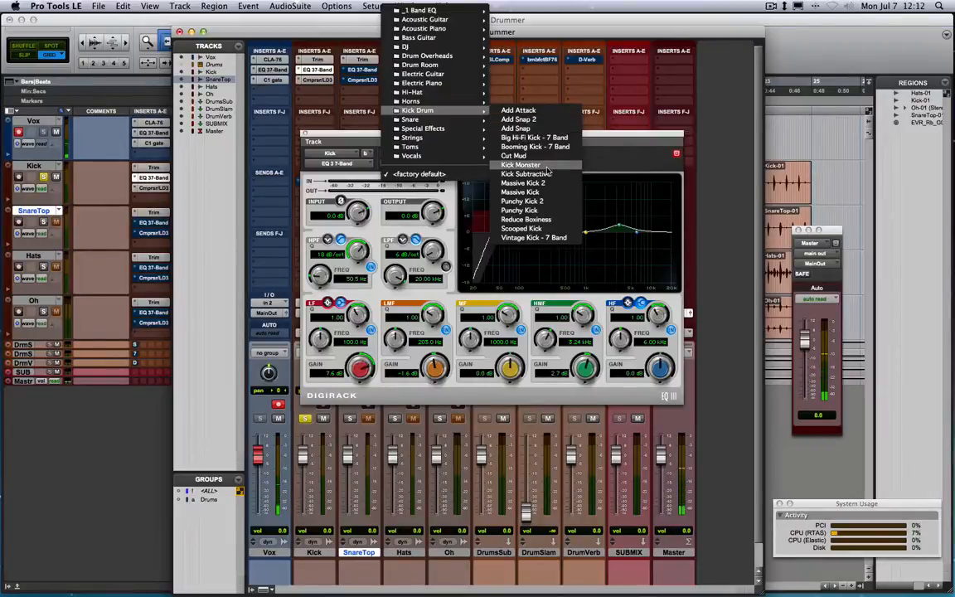
{"action": "left_click", "coordinate": [623, 162]}
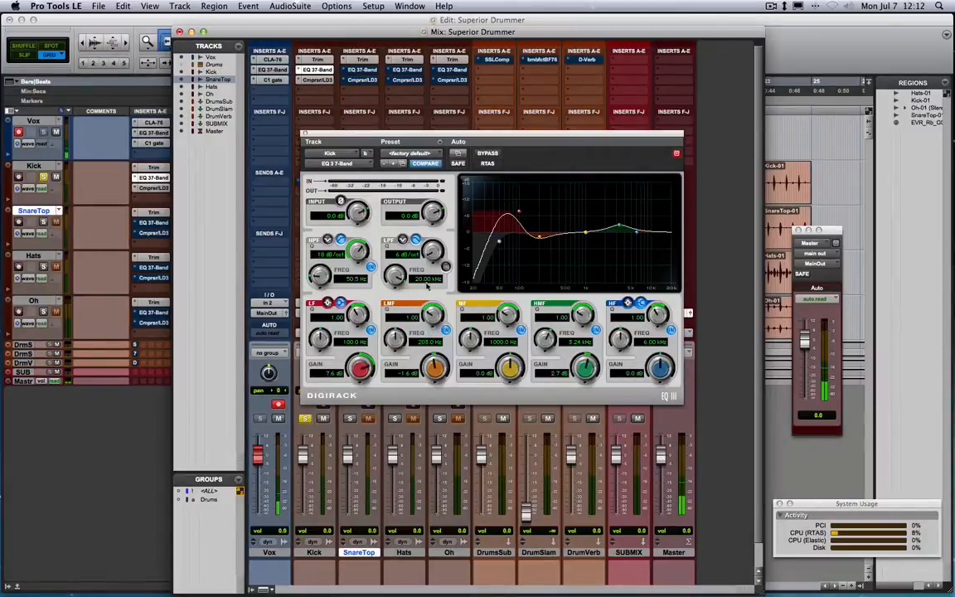
{"action": "left_click", "coordinate": [304, 135]}
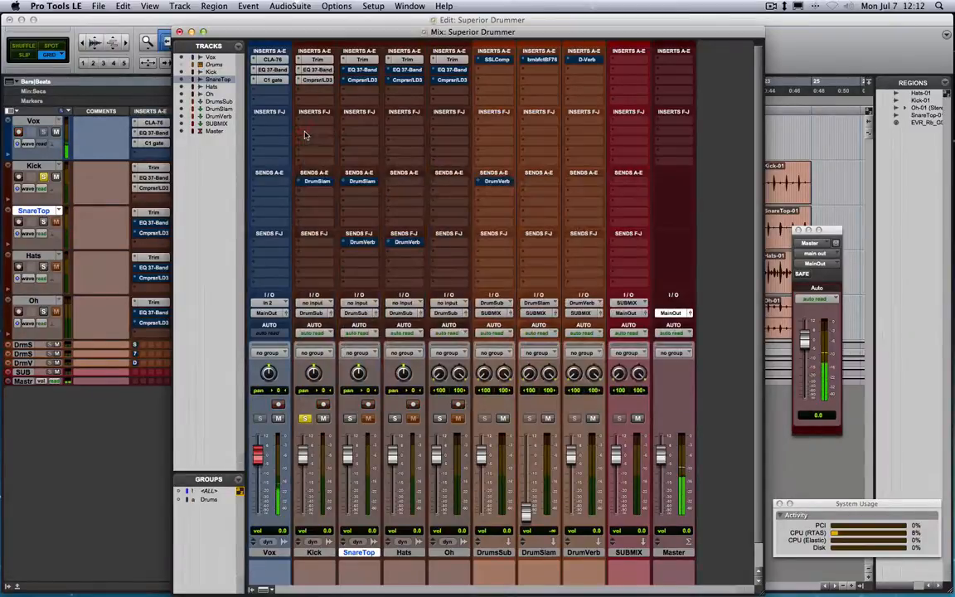
Take the Kick out of solo, solo the SnareTop track and play the session.
{"action": "left_click", "coordinate": [306, 419]}
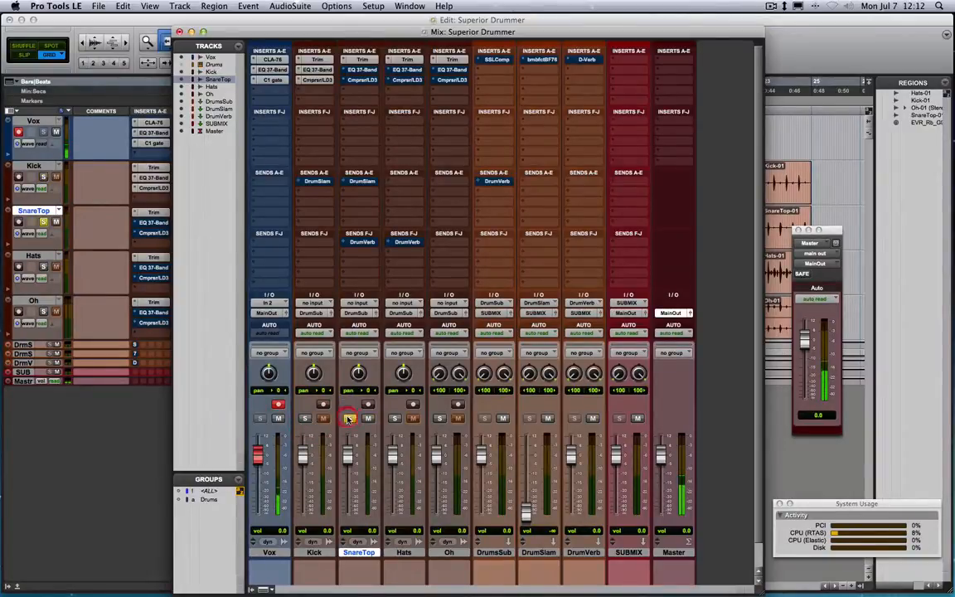
{"action": "left_click", "coordinate": [350, 418]}
{"action": "key", "text": "space"}
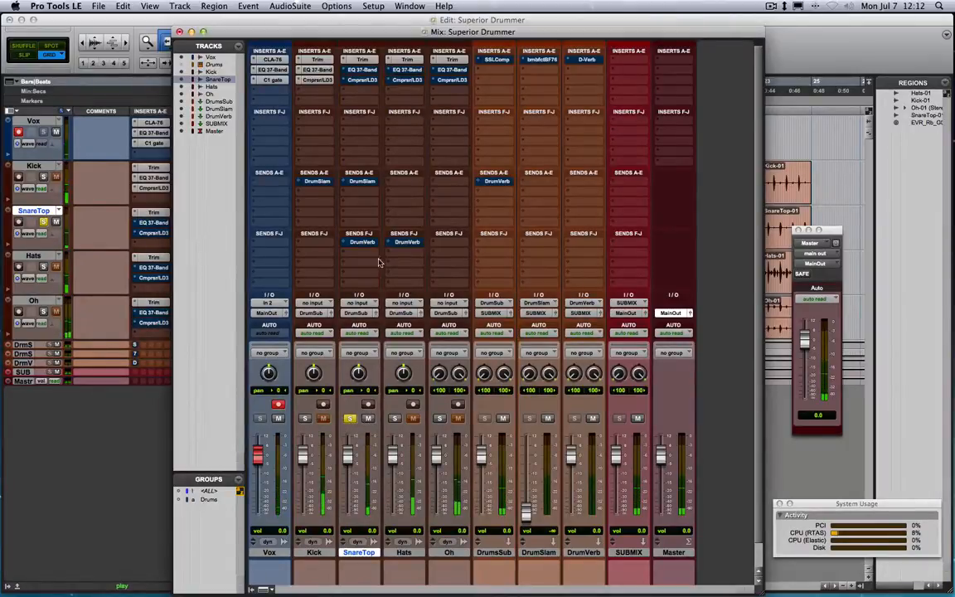
Open the SnareTop EQ, take it out of bypass and reset it to its factory default settings.
{"action": "left_click", "coordinate": [363, 80]}
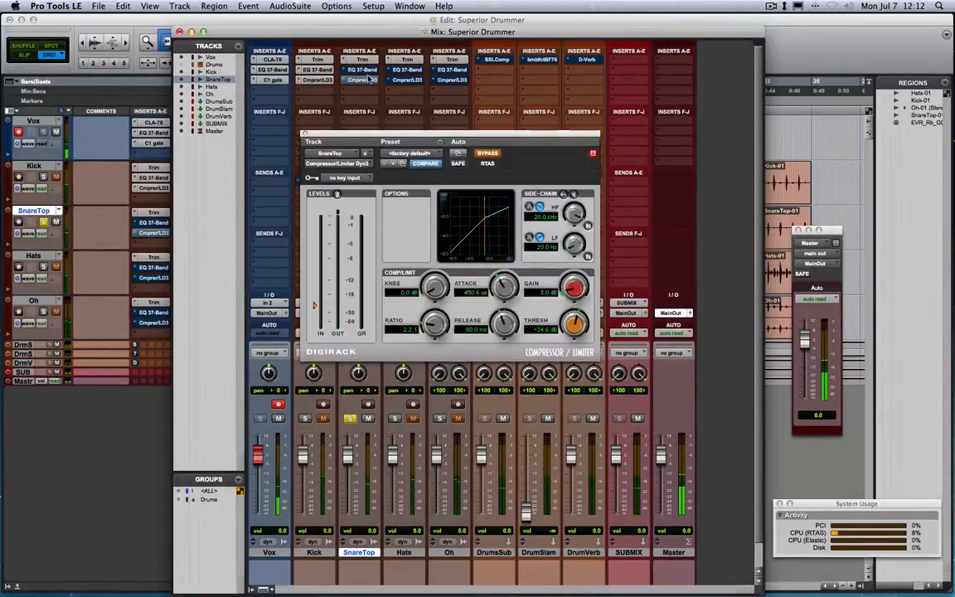
{"action": "left_click", "coordinate": [362, 69]}
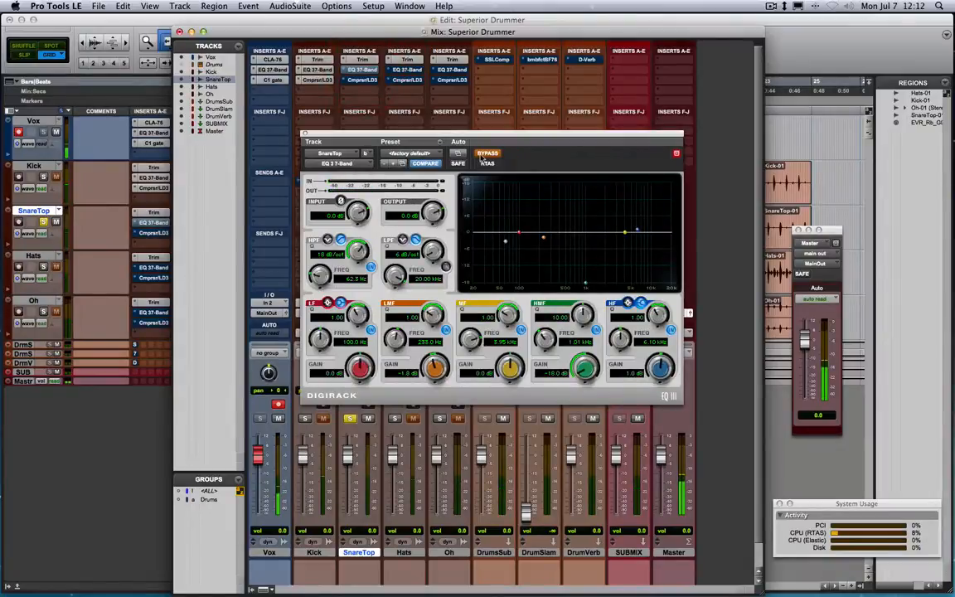
{"action": "left_click", "coordinate": [487, 153]}
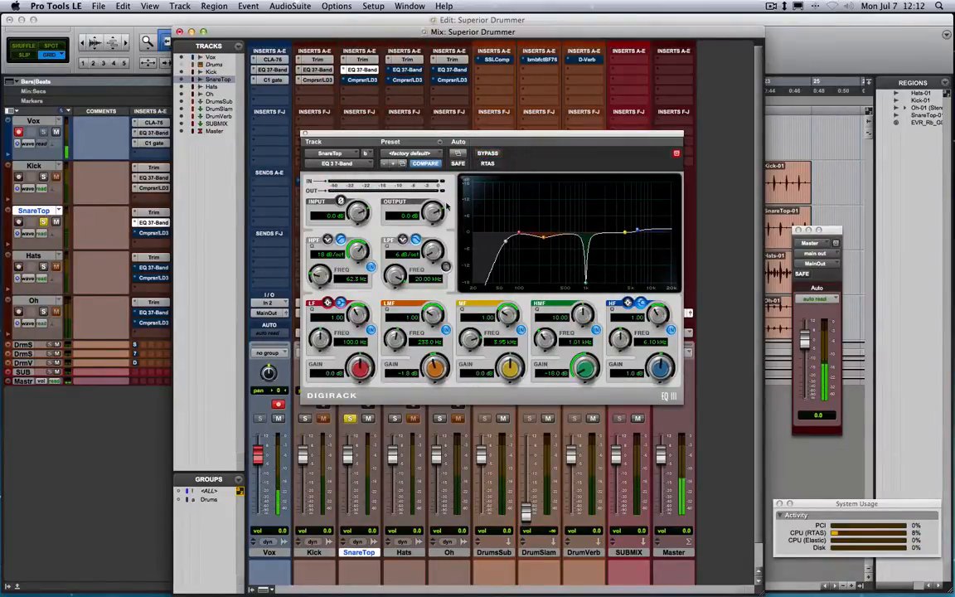
{"action": "left_click", "coordinate": [409, 154]}
{"action": "left_click", "coordinate": [415, 10]}
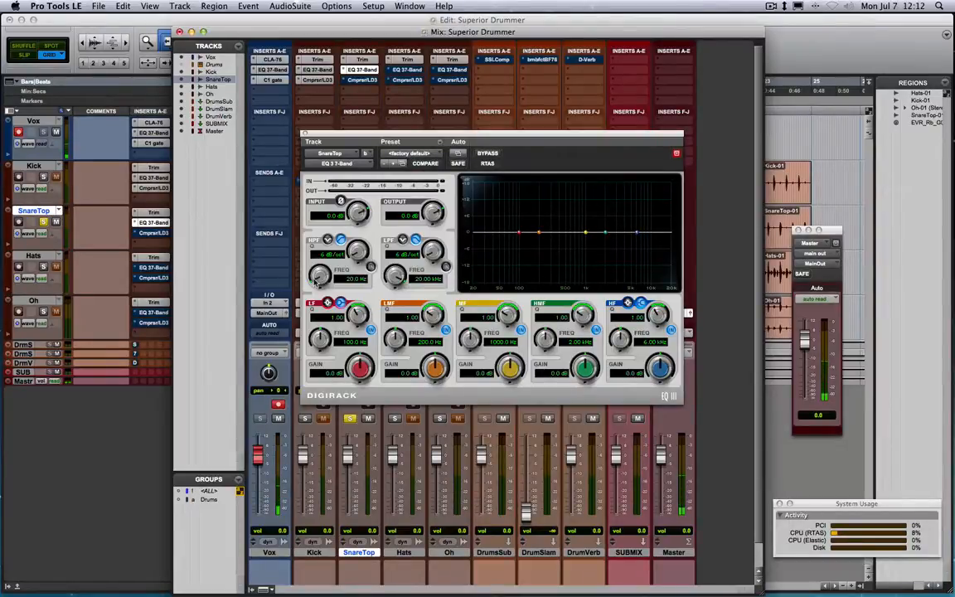
Set the SnareTop EQ's high-pass filter to 70.2 Hz with an 18 dB/oct slope.
{"action": "left_click_drag", "start_coordinate": [355, 249], "coordinate": [352, 208]}
{"action": "left_click_drag", "start_coordinate": [319, 277], "coordinate": [321, 277]}
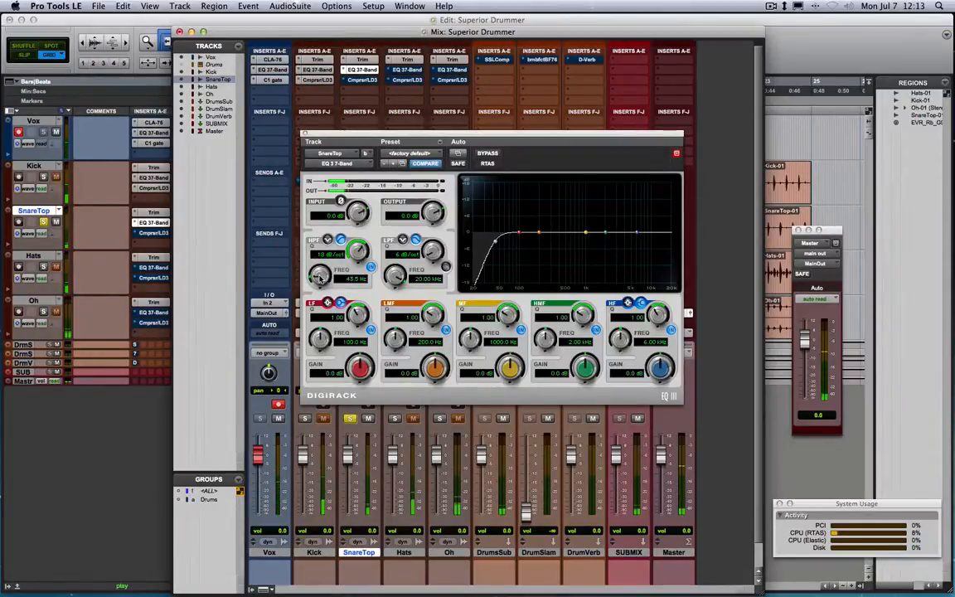
{"action": "mouse_move", "coordinate": [324, 279]}
{"action": "left_mouse_down"}
{"action": "mouse_move", "coordinate": [321, 232]}
{"action": "mouse_move", "coordinate": [316, 271]}
{"action": "left_mouse_up"}
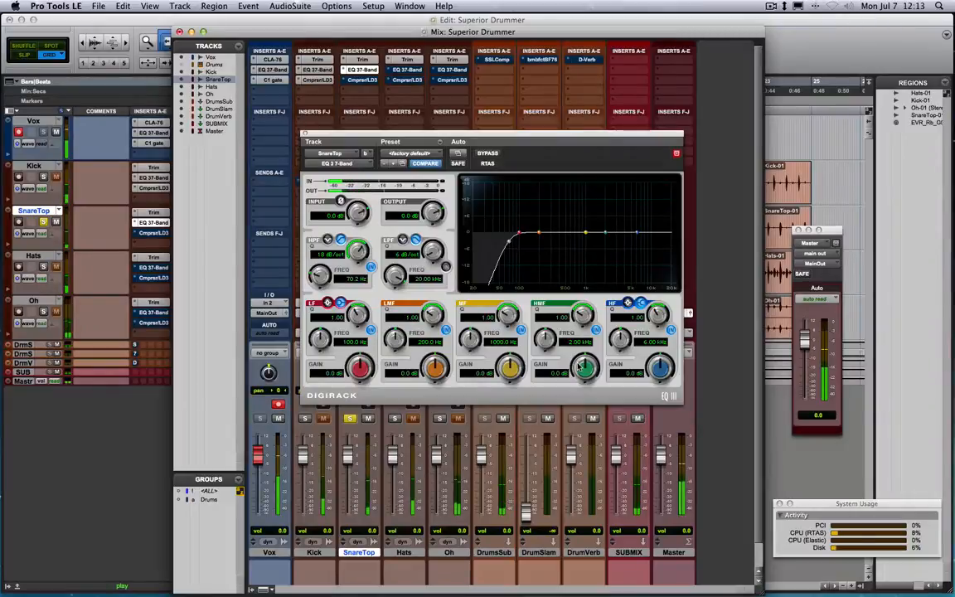
Boost the SnareTop EQ's high-mid band by 4.0 dB at 4.10 kHz and compare playback with the EQ bypassed.
{"action": "left_click_drag", "start_coordinate": [580, 366], "coordinate": [578, 357]}
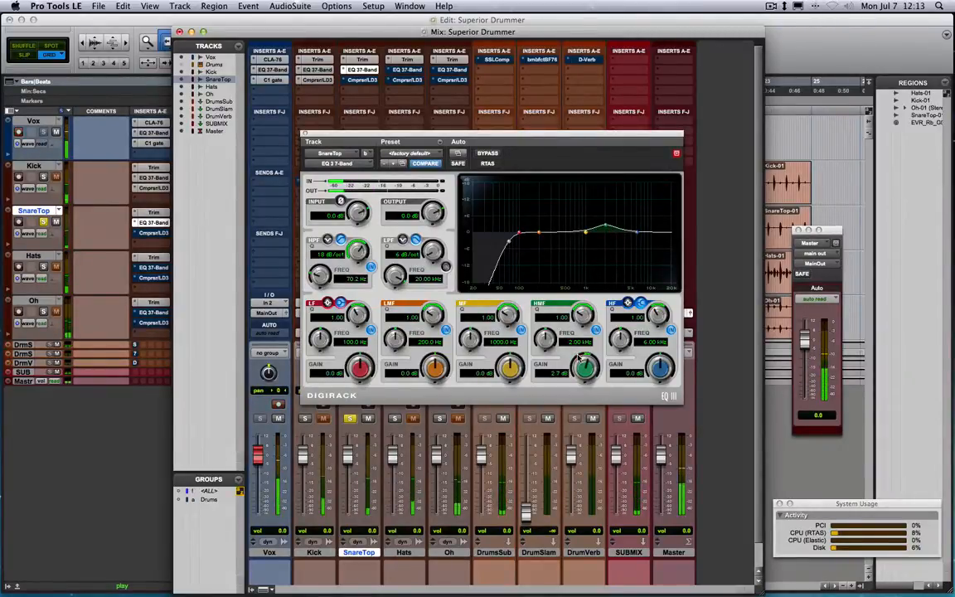
{"action": "mouse_move", "coordinate": [578, 356]}
{"action": "left_mouse_down"}
{"action": "mouse_move", "coordinate": [544, 336]}
{"action": "mouse_move", "coordinate": [545, 370]}
{"action": "mouse_move", "coordinate": [553, 310]}
{"action": "left_mouse_up"}
{"action": "left_click_drag", "start_coordinate": [579, 358], "coordinate": [583, 378]}
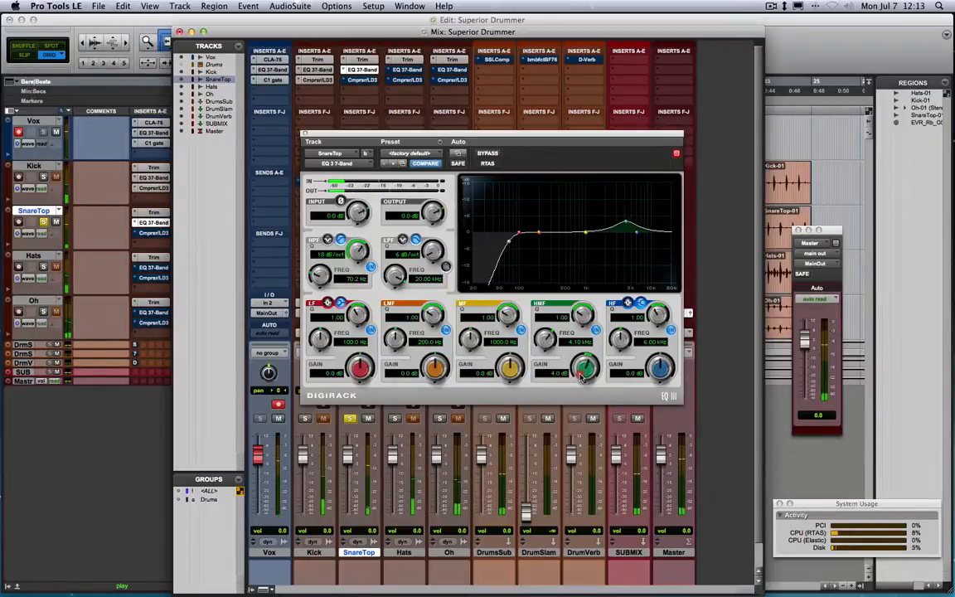
{"action": "left_click", "coordinate": [487, 154]}
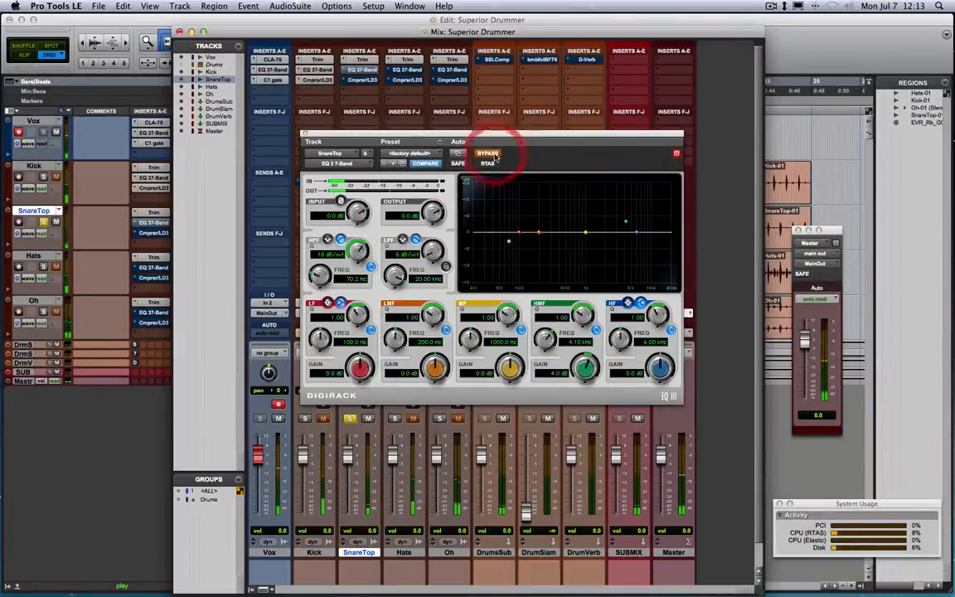
{"action": "left_click", "coordinate": [494, 156]}
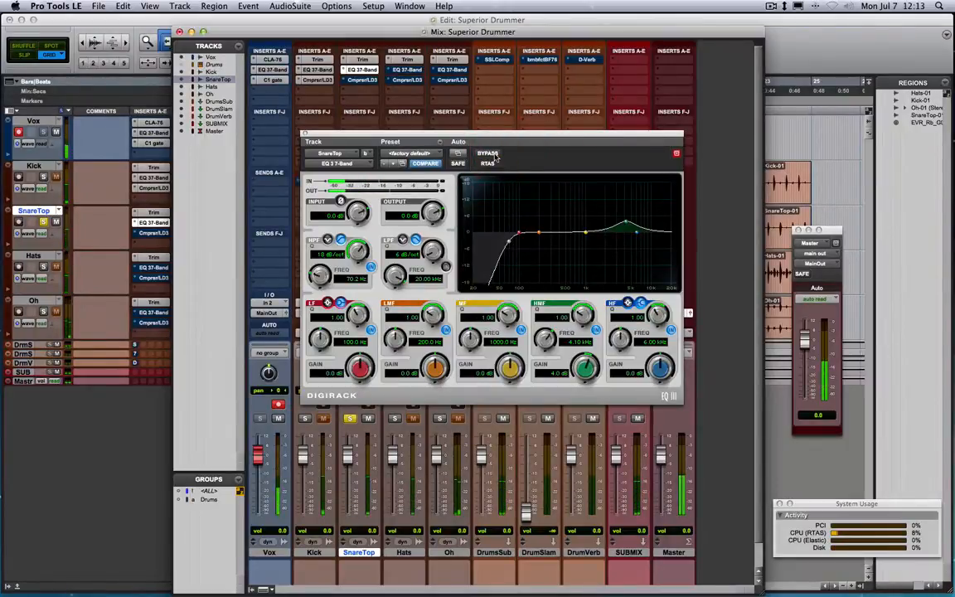
{"action": "left_click", "coordinate": [303, 134]}
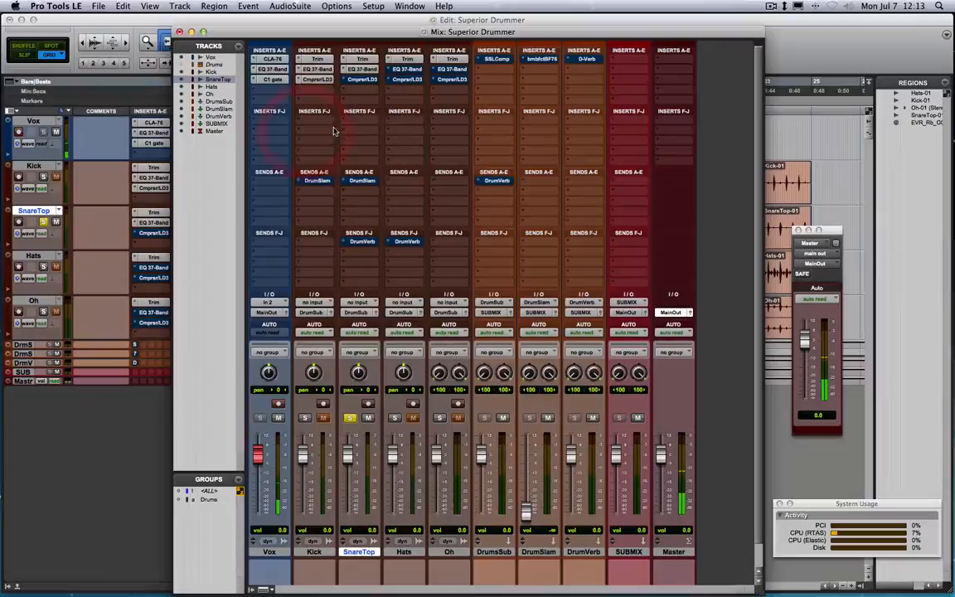
Load the Snare Comp preset in the SnareTop compressor and compare playback with the compressor bypassed.
{"action": "left_click", "coordinate": [360, 80]}
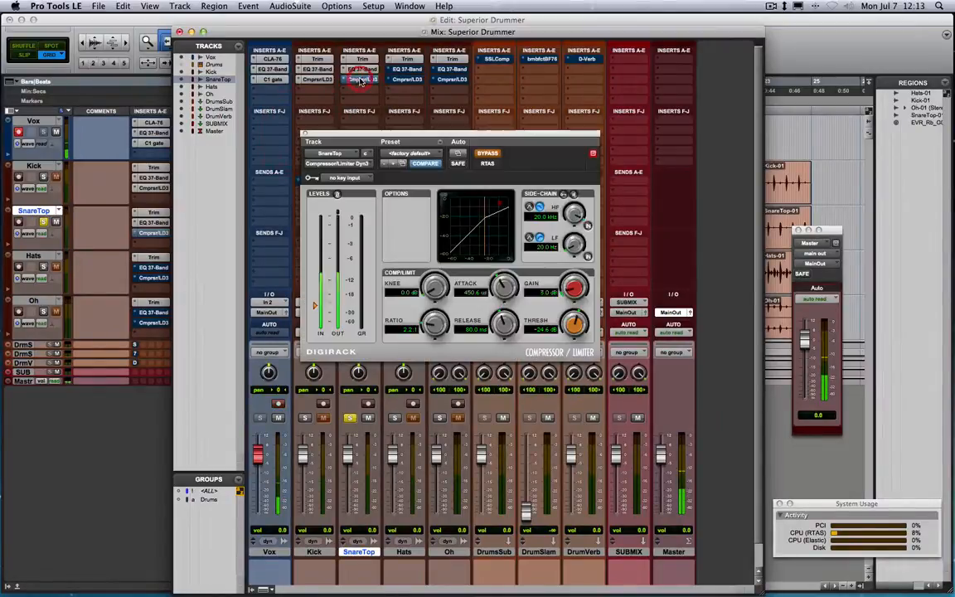
{"action": "left_click", "coordinate": [412, 154]}
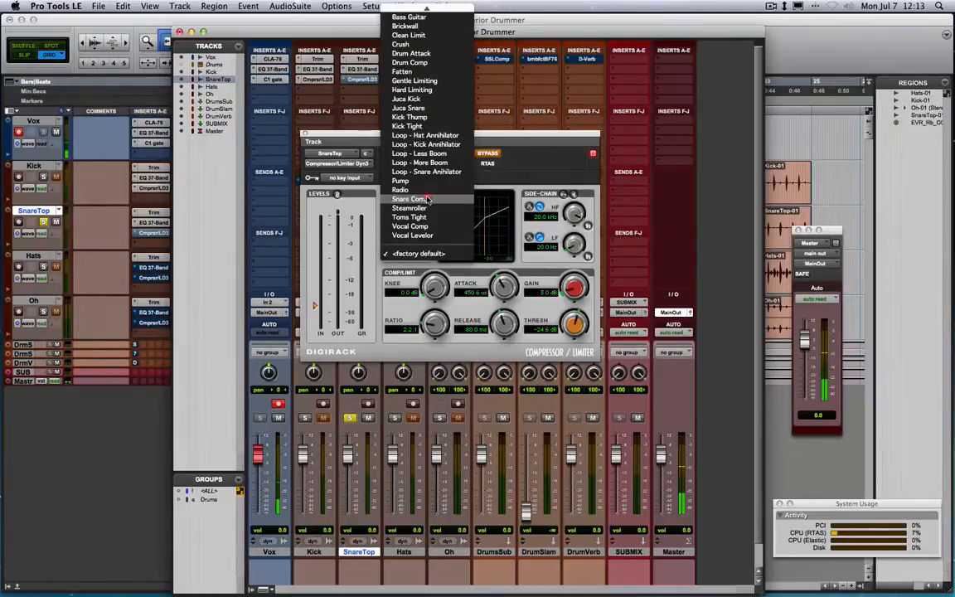
{"action": "left_click", "coordinate": [419, 199]}
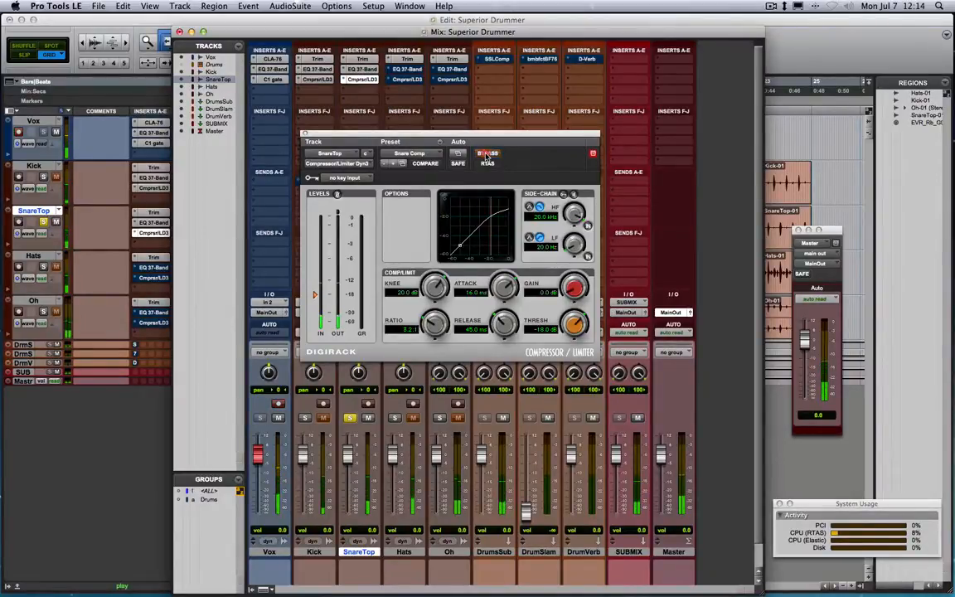
{"action": "left_click", "coordinate": [488, 155]}
{"action": "left_click", "coordinate": [488, 154]}
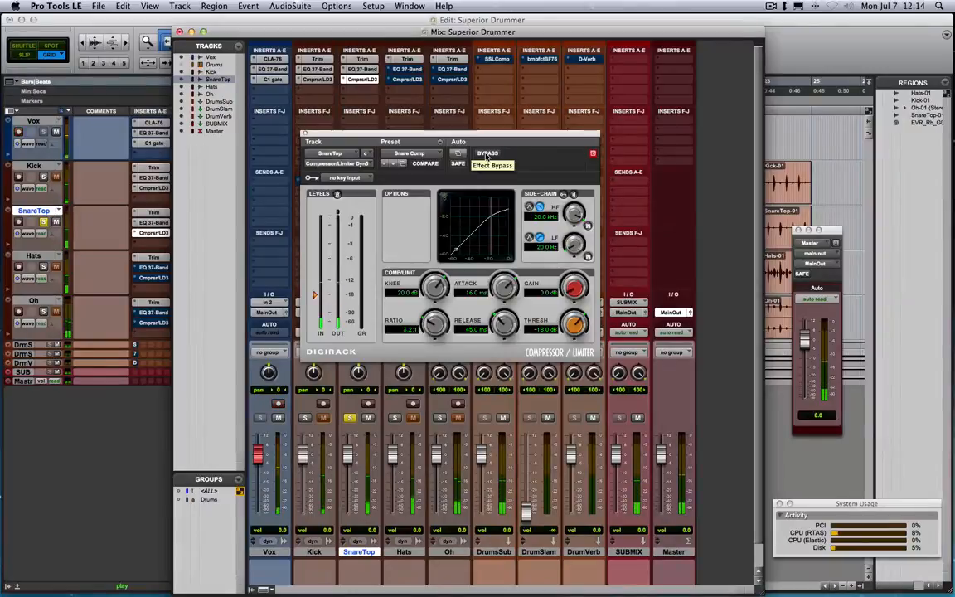
{"action": "left_click", "coordinate": [487, 154]}
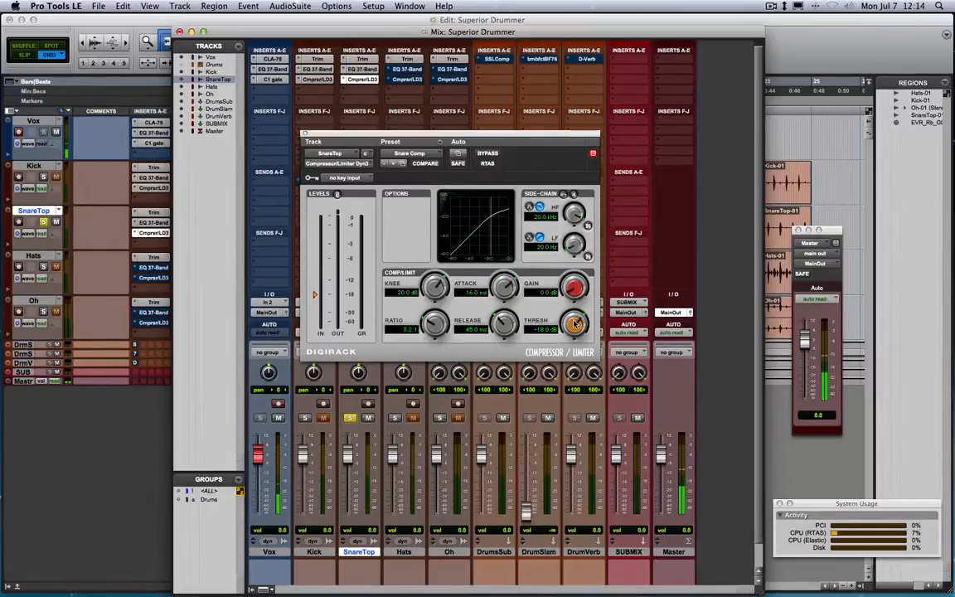
Set the SnareTop compressor's threshold to -30.9 dB and its gain to 3.0 dB, and compare playback with it bypassed.
{"action": "mouse_move", "coordinate": [574, 324]}
{"action": "left_mouse_down"}
{"action": "mouse_move", "coordinate": [575, 354]}
{"action": "mouse_move", "coordinate": [575, 325]}
{"action": "left_mouse_up"}
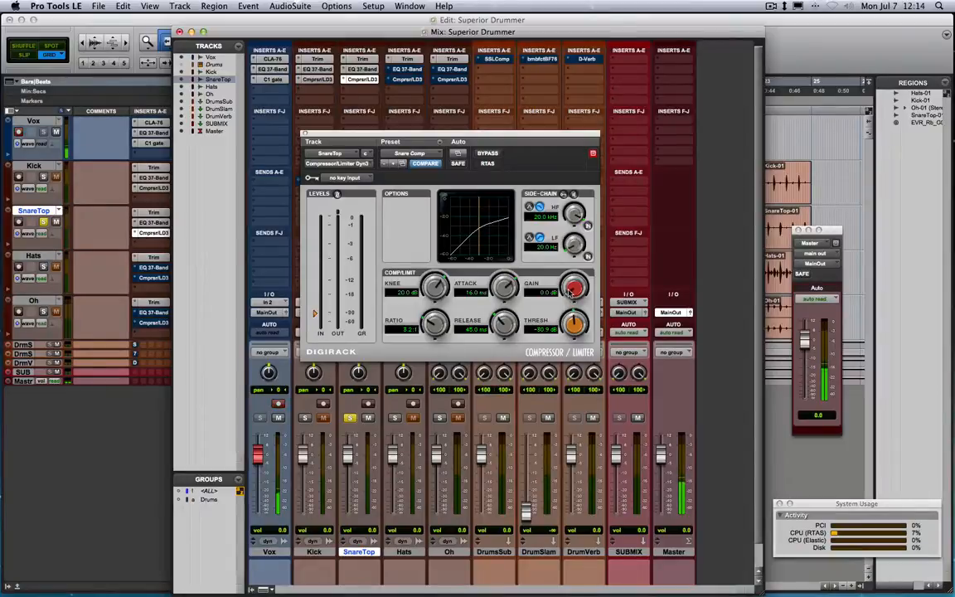
{"action": "left_click_drag", "start_coordinate": [569, 293], "coordinate": [569, 287]}
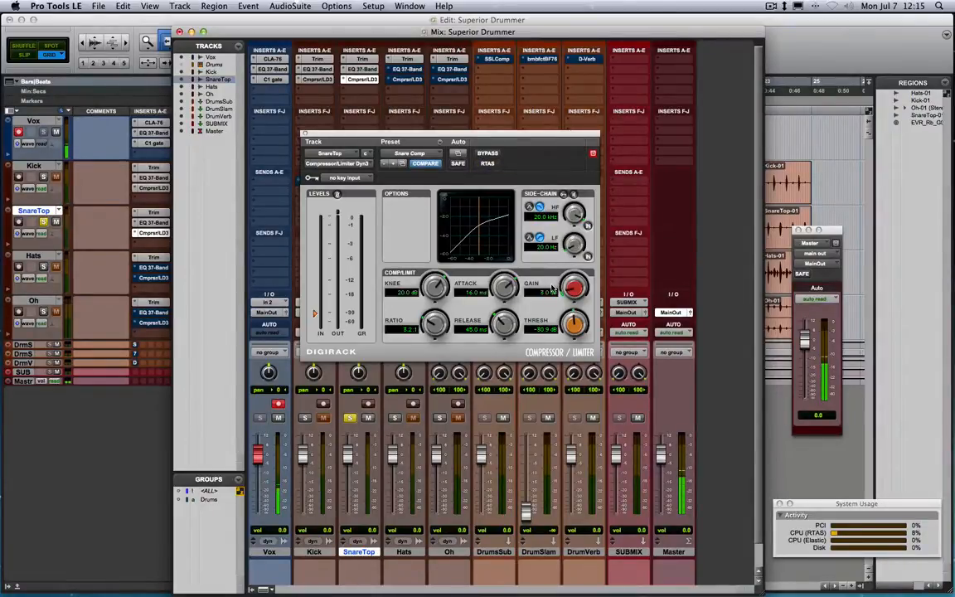
{"action": "left_click", "coordinate": [488, 153]}
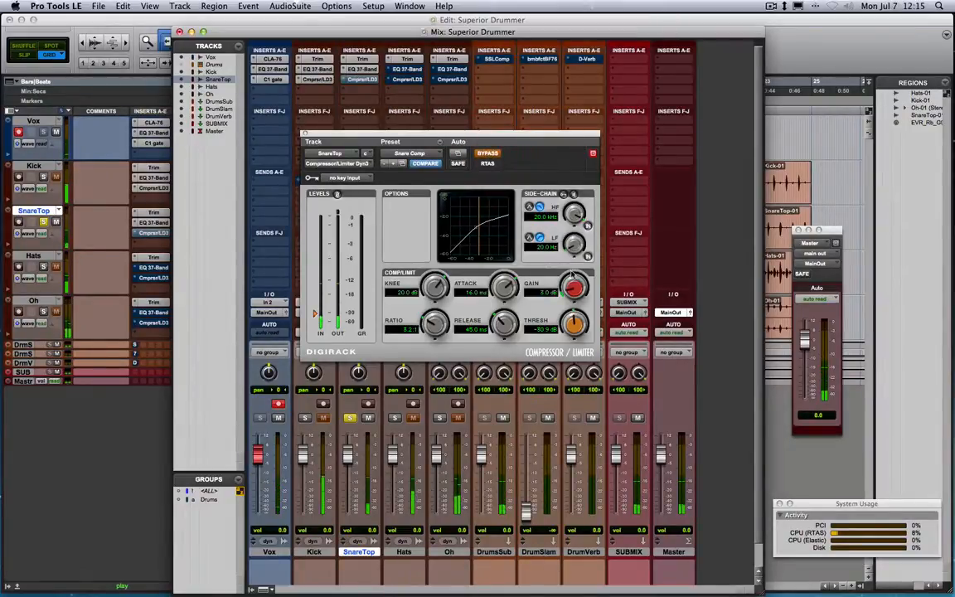
{"action": "left_click", "coordinate": [489, 156]}
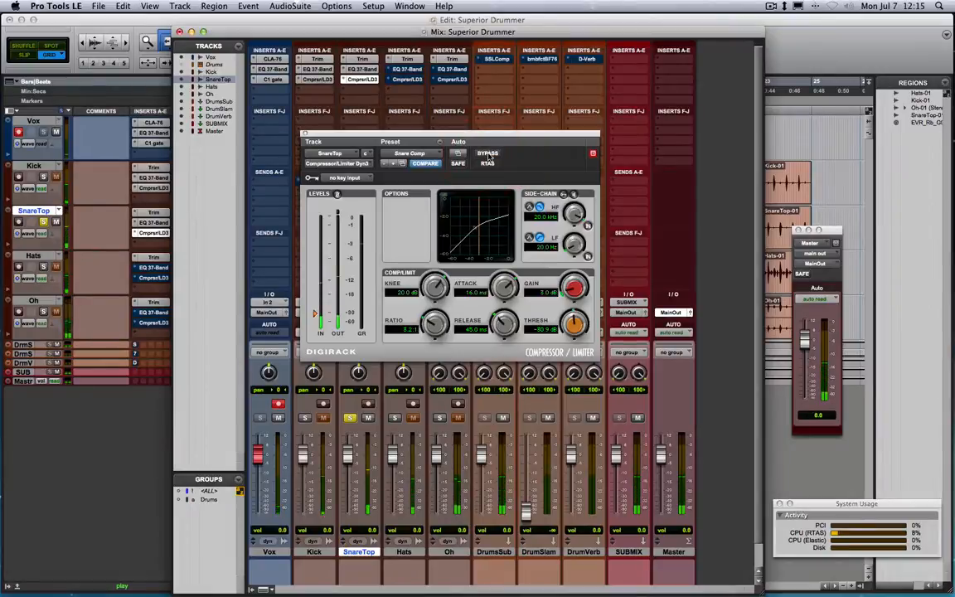
{"action": "left_click", "coordinate": [490, 156]}
{"action": "key", "text": "space"}
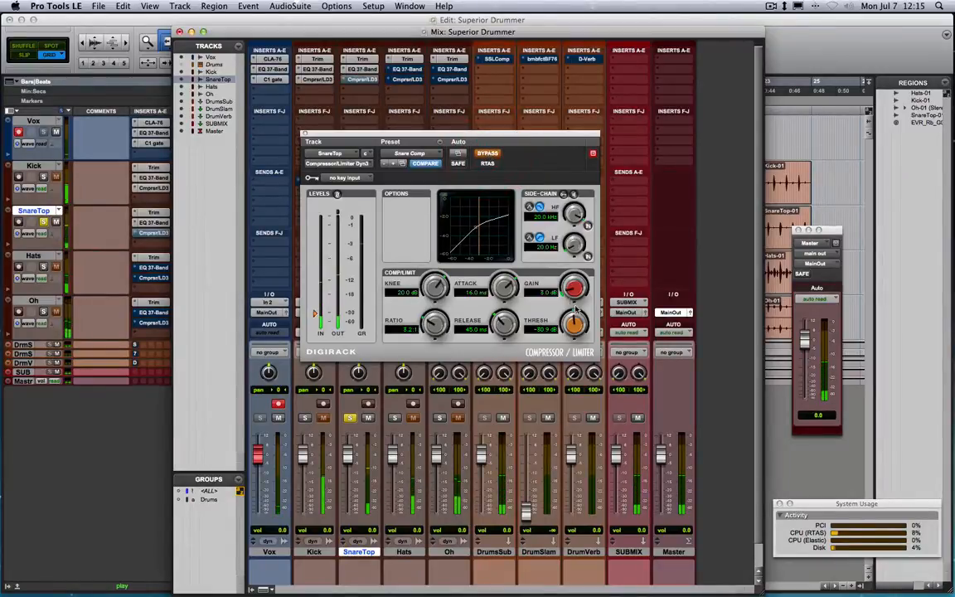
Try the SnareTop compressor's gain at 4.0 dB and bring it back to 3.0 dB during active playback.
{"action": "left_click_drag", "start_coordinate": [571, 296], "coordinate": [571, 293]}
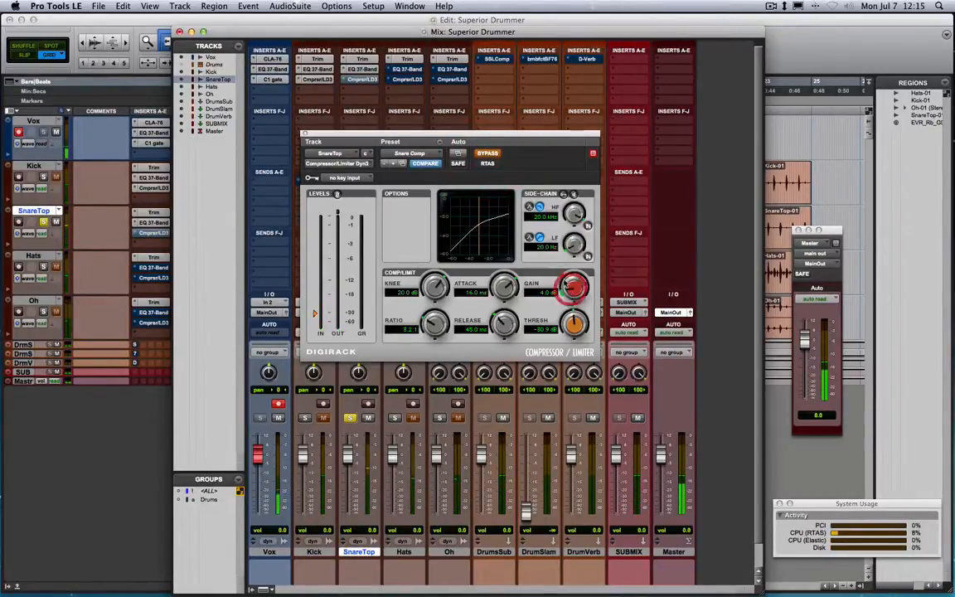
{"action": "key", "text": "space"}
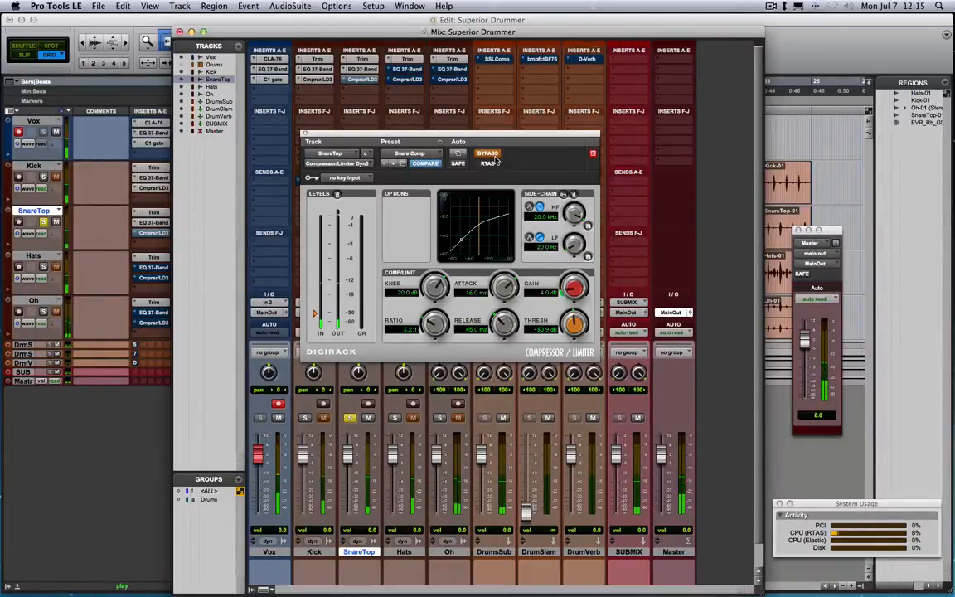
{"action": "left_click", "coordinate": [489, 155]}
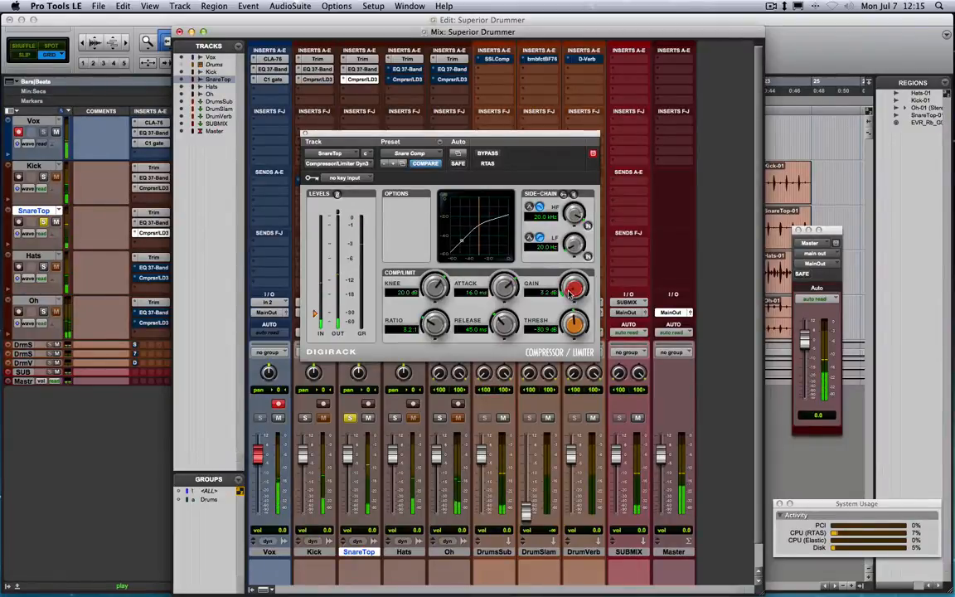
{"action": "left_click_drag", "start_coordinate": [568, 294], "coordinate": [569, 294]}
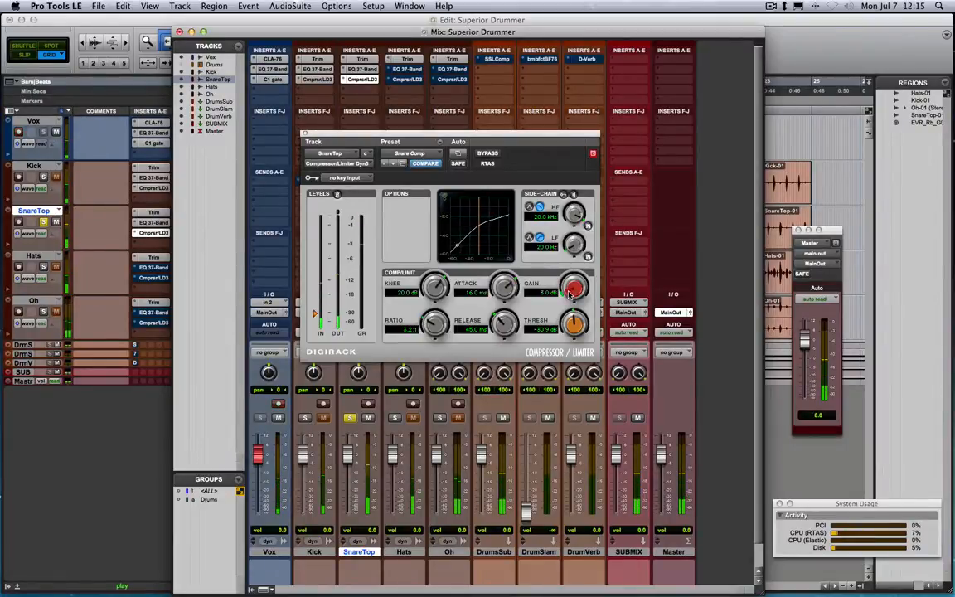
Compare the snare's playback level with the SnareTop compressor bypassed and active, leaving the compressor active.
{"action": "left_click", "coordinate": [488, 155]}
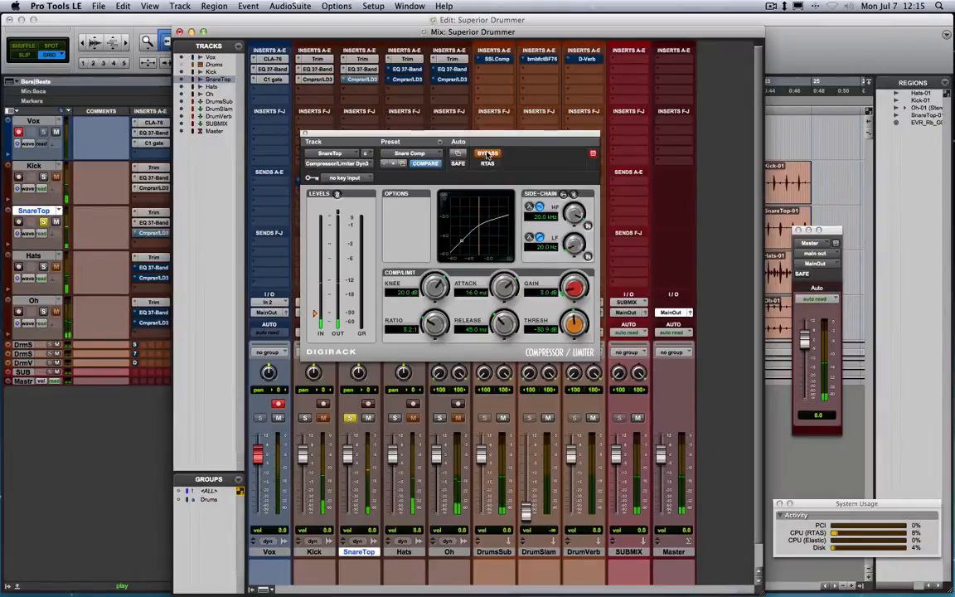
{"action": "left_click", "coordinate": [488, 154]}
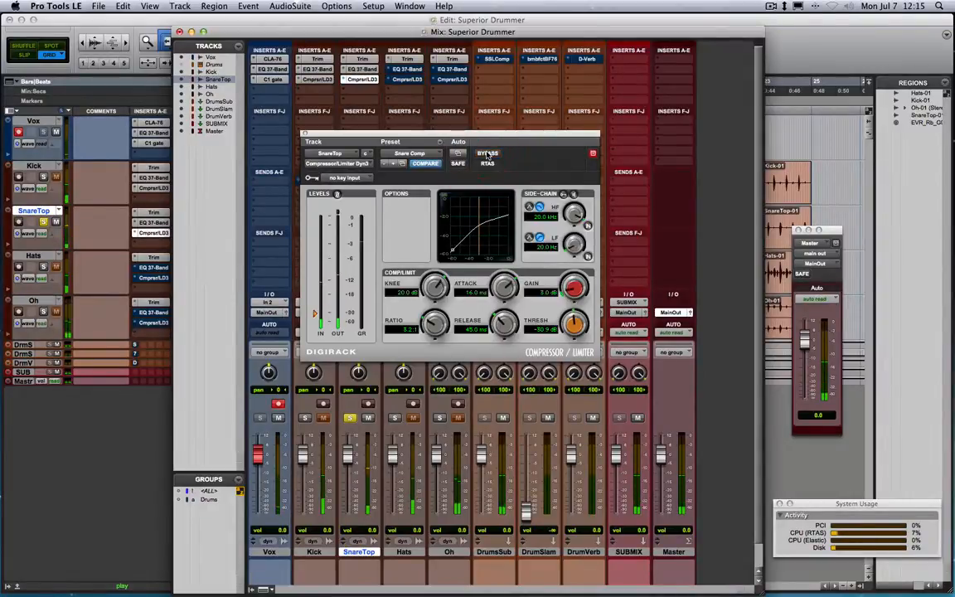
{"action": "left_click", "coordinate": [488, 154]}
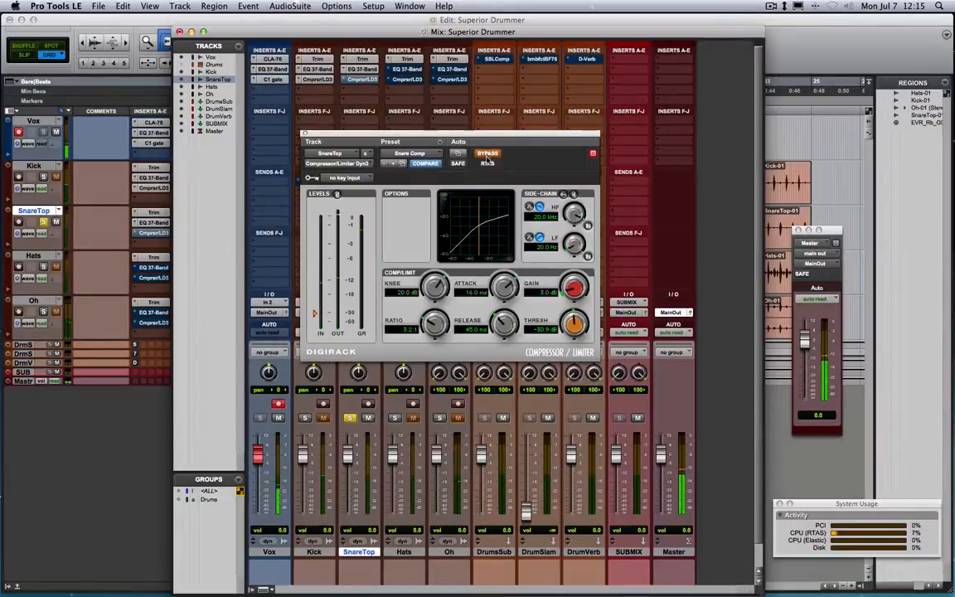
{"action": "left_click", "coordinate": [492, 155]}
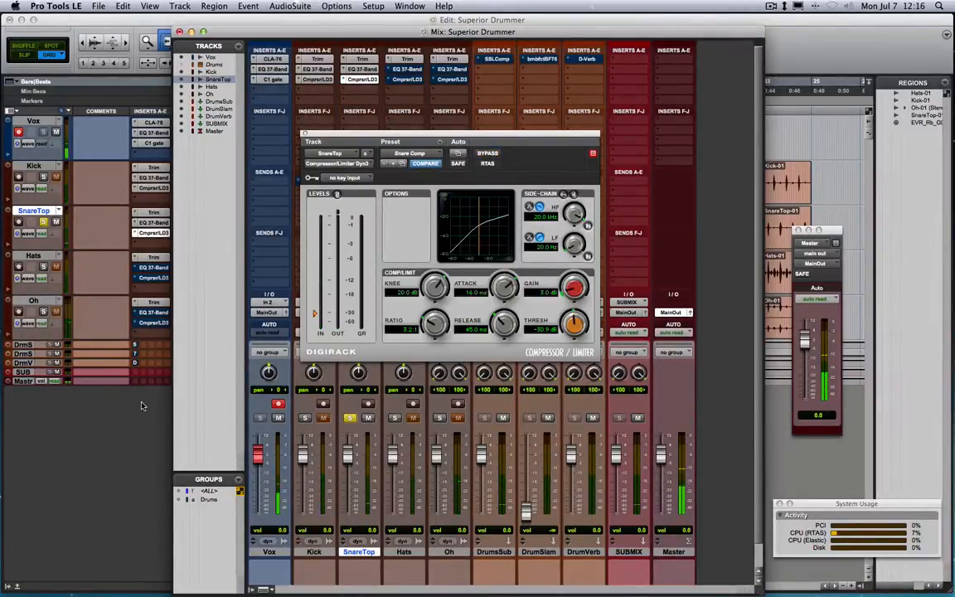
In the Edit window, select the SnareTop region starting at bar 3, enlarge its track and examine the snare waveform up close.
{"action": "left_click", "coordinate": [127, 361]}
{"action": "left_click", "coordinate": [304, 133]}
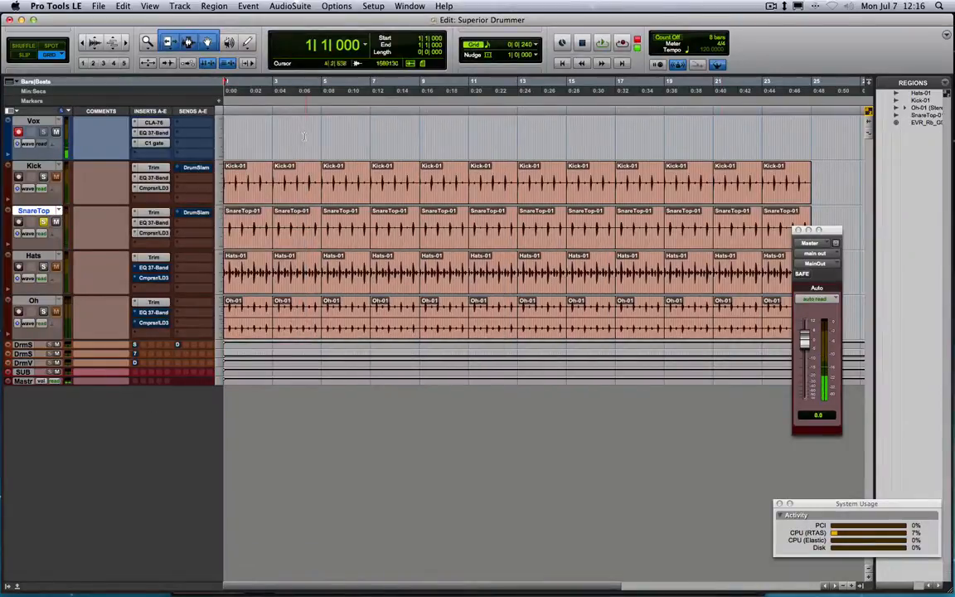
{"action": "left_click", "coordinate": [289, 231]}
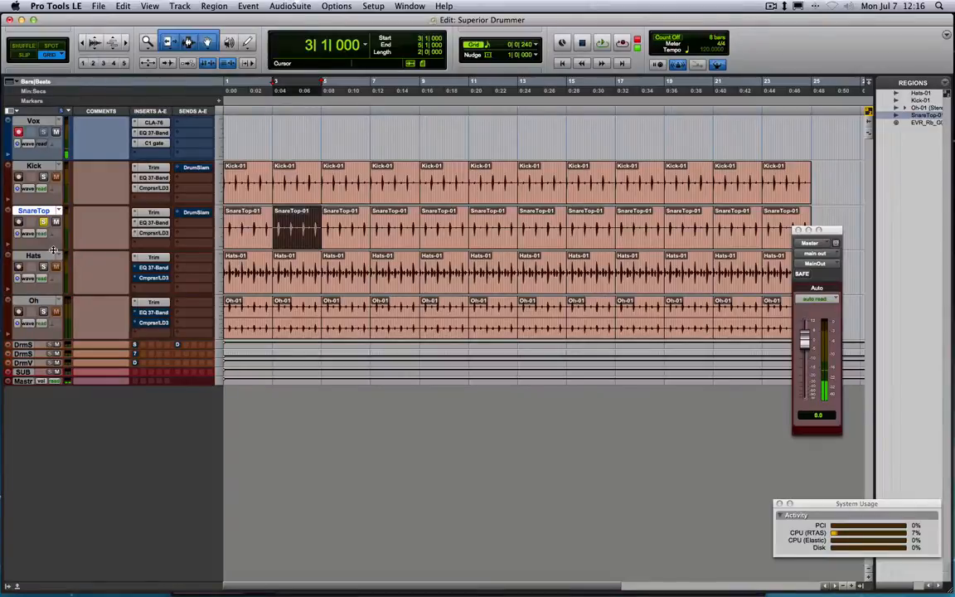
{"action": "left_click_drag", "start_coordinate": [71, 251], "coordinate": [72, 349]}
{"action": "key", "text": "t"}
{"action": "key", "text": "t"}
{"action": "key", "text": "t"}
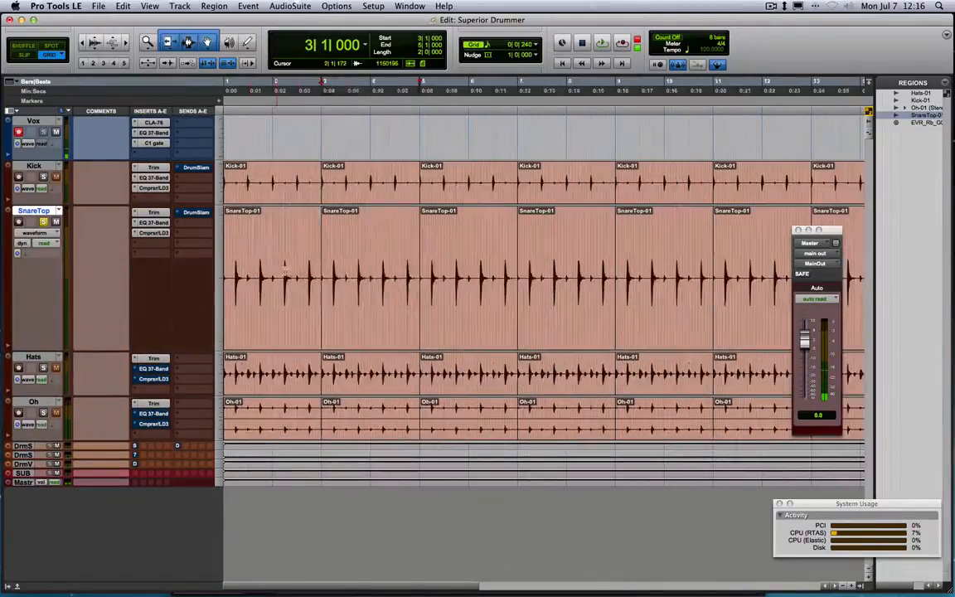
{"action": "scroll", "coordinate": [410, 277], "scroll_direction": "right", "scroll_amount": 5}
{"action": "scroll", "coordinate": [409, 278], "scroll_direction": "left", "scroll_amount": 5}
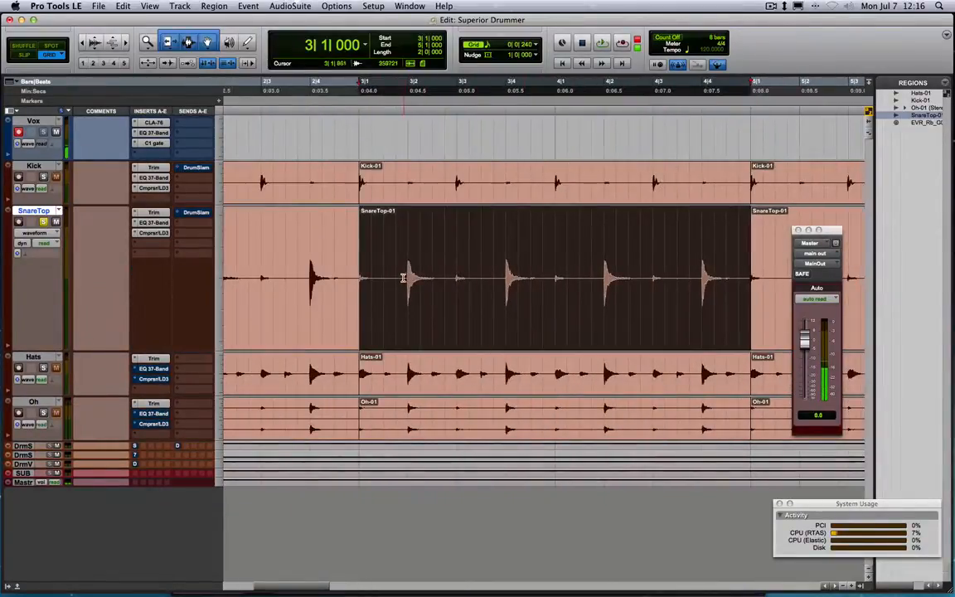
Select the SnareTop snare hit from beat 3|2 to the next beat on the grid and enlarge it for close inspection.
{"action": "left_click", "coordinate": [407, 278]}
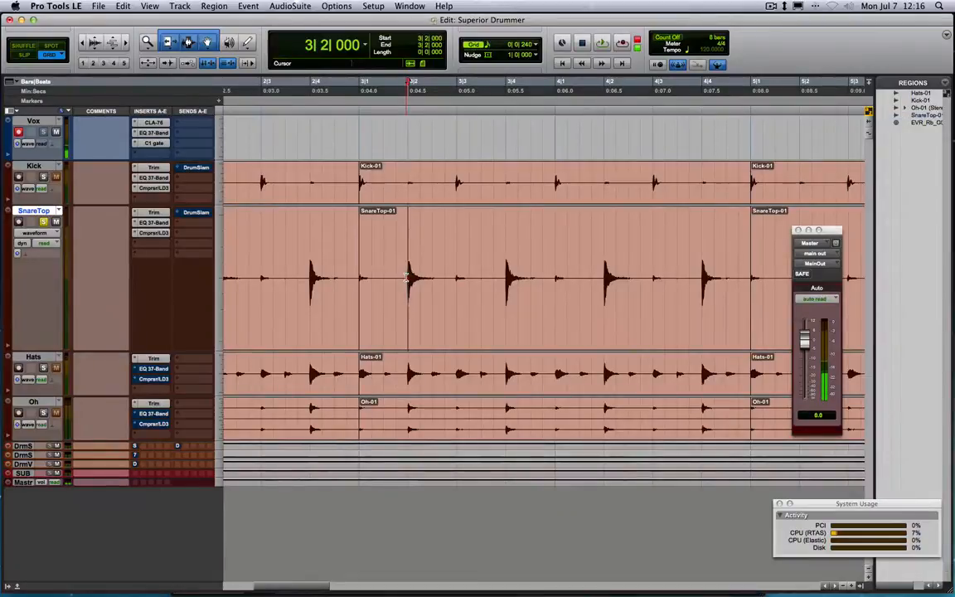
{"action": "left_click_drag", "start_coordinate": [406, 278], "coordinate": [452, 281]}
{"action": "key", "text": "t"}
{"action": "key", "text": "t"}
{"action": "scroll", "coordinate": [485, 283], "scroll_direction": "right", "scroll_amount": 1}
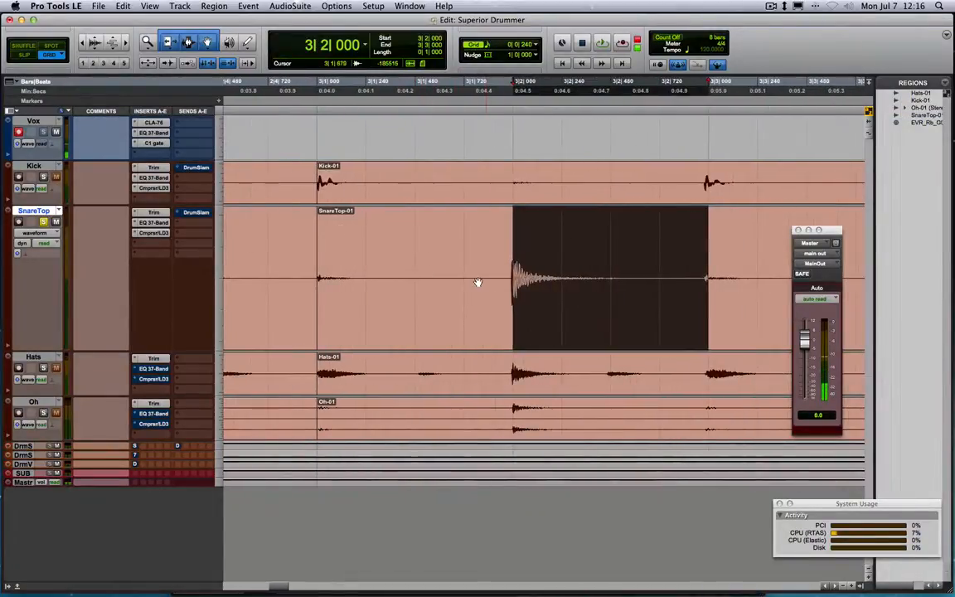
Switch the edit mode to Slip and reselect the SnareTop hit freely, from about 3|1|919 to 3|2|842.
{"action": "left_click", "coordinate": [23, 53]}
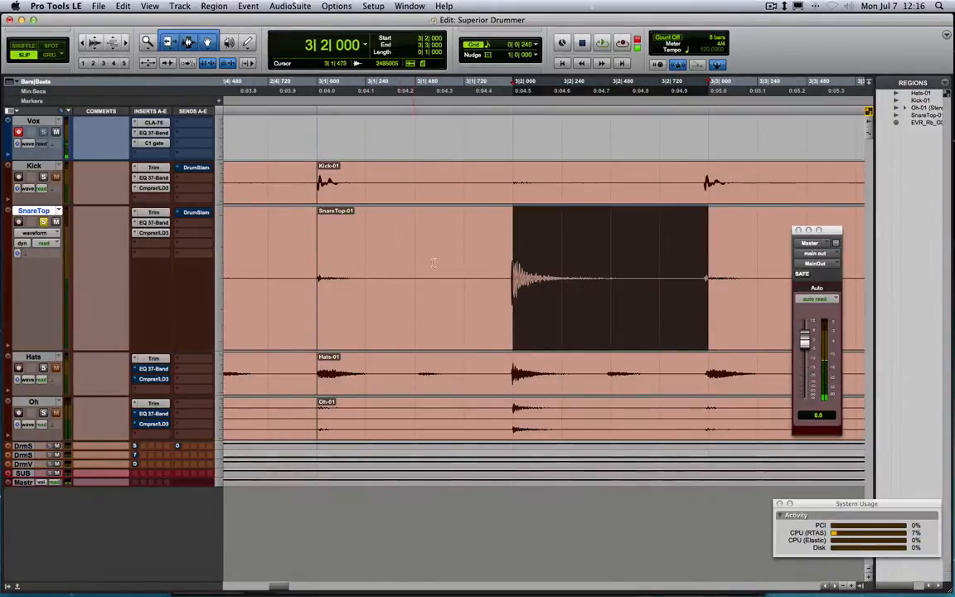
{"action": "left_click", "coordinate": [504, 268]}
{"action": "left_click_drag", "start_coordinate": [504, 268], "coordinate": [685, 282]}
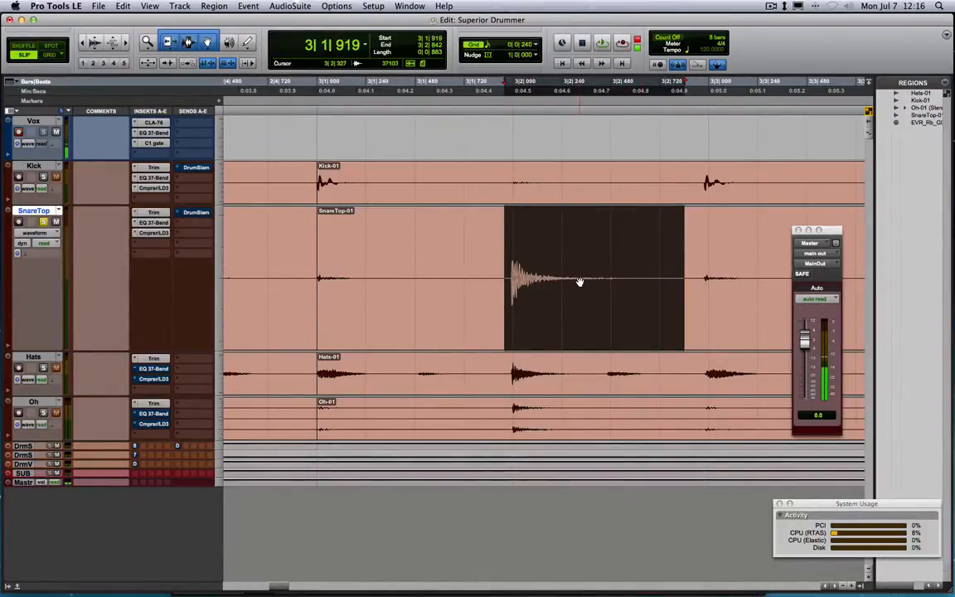
In the Mix window, solo the Hats track and open its 7-band EQ.
{"action": "key", "text": "super+equal"}
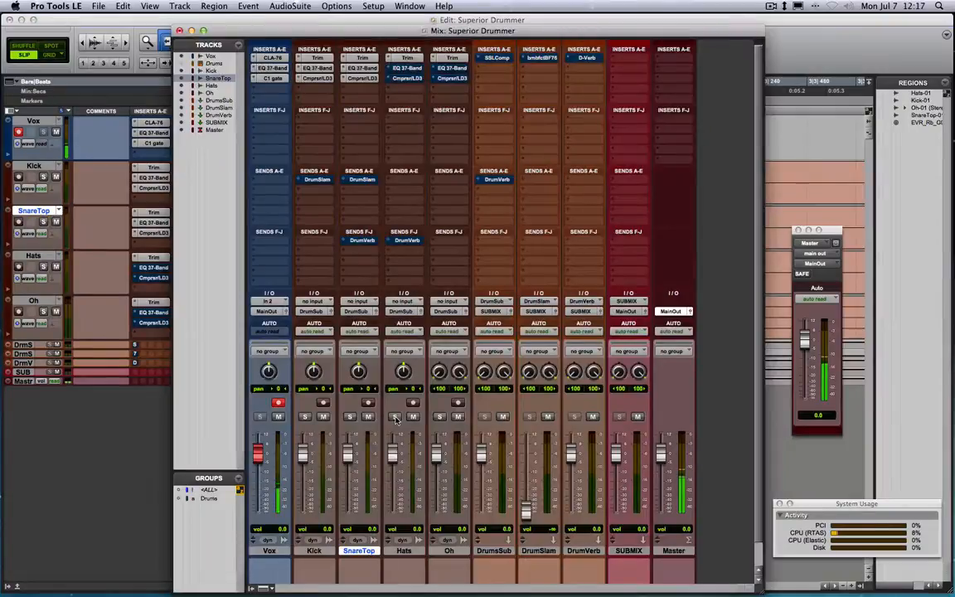
{"action": "left_click", "coordinate": [395, 416]}
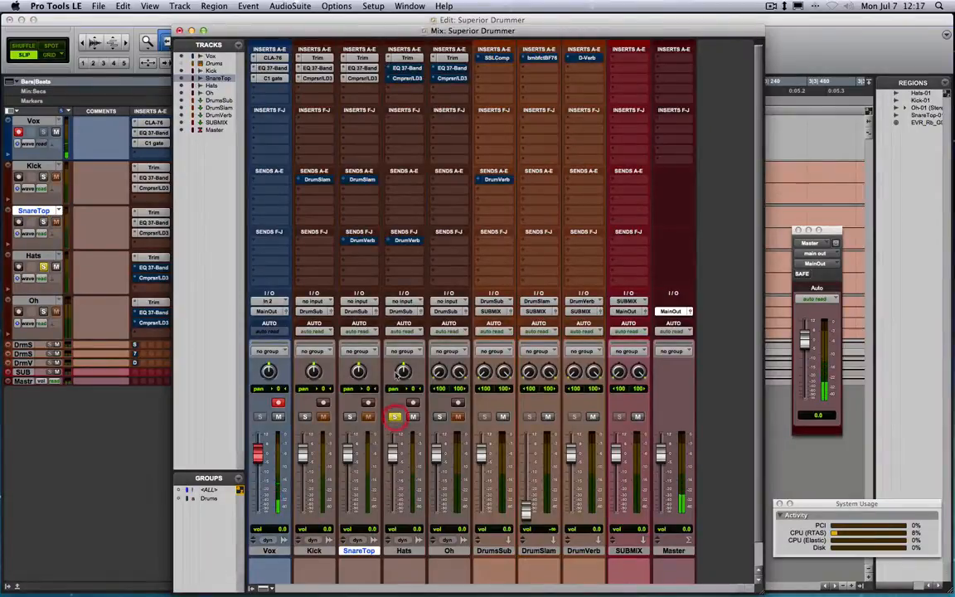
{"action": "left_click", "coordinate": [404, 69]}
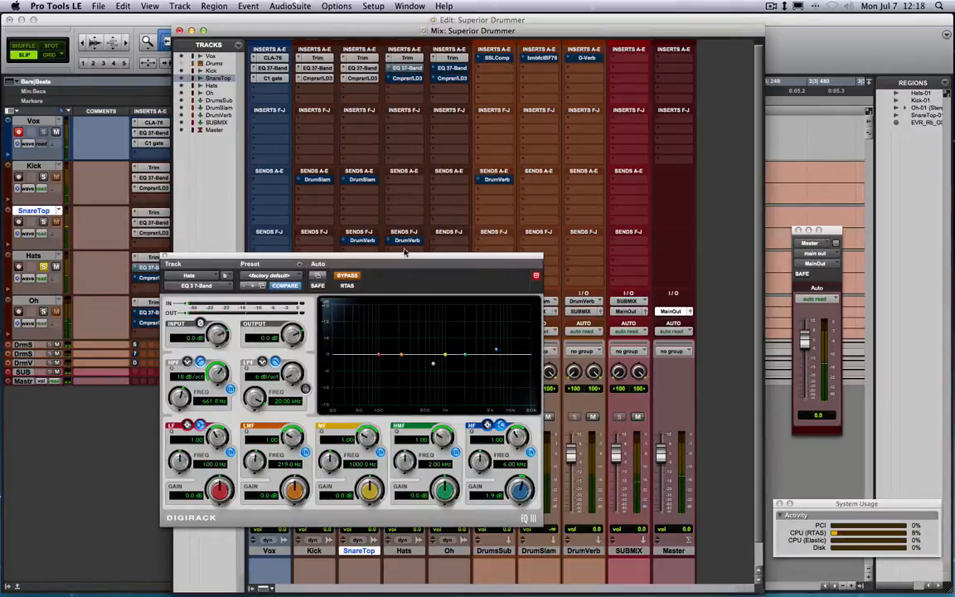
Return to the Edit window, show the whole arrangement and start playback from the first Kick region at bar 1.
{"action": "key", "text": "super+equal"}
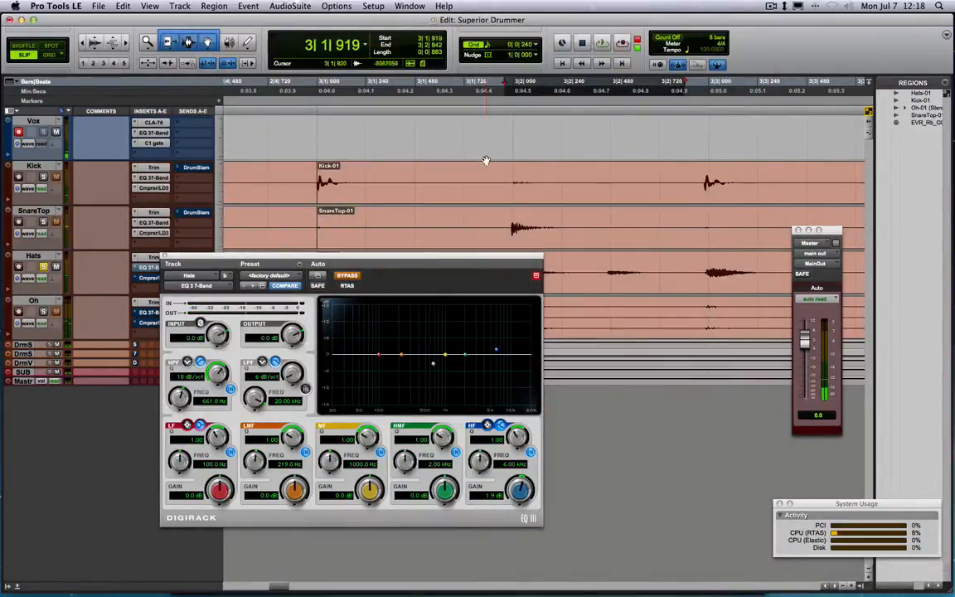
{"action": "key", "text": "r"}
{"action": "key", "text": "r"}
{"action": "key", "text": "r"}
{"action": "key", "text": "r"}
{"action": "key", "text": "r"}
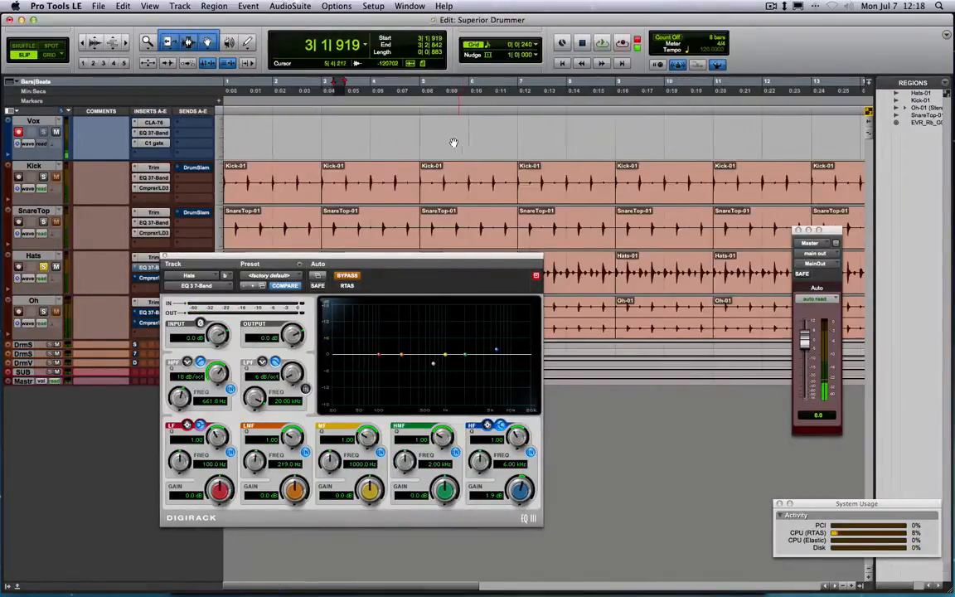
{"action": "left_click", "coordinate": [251, 190]}
{"action": "key", "text": "space"}
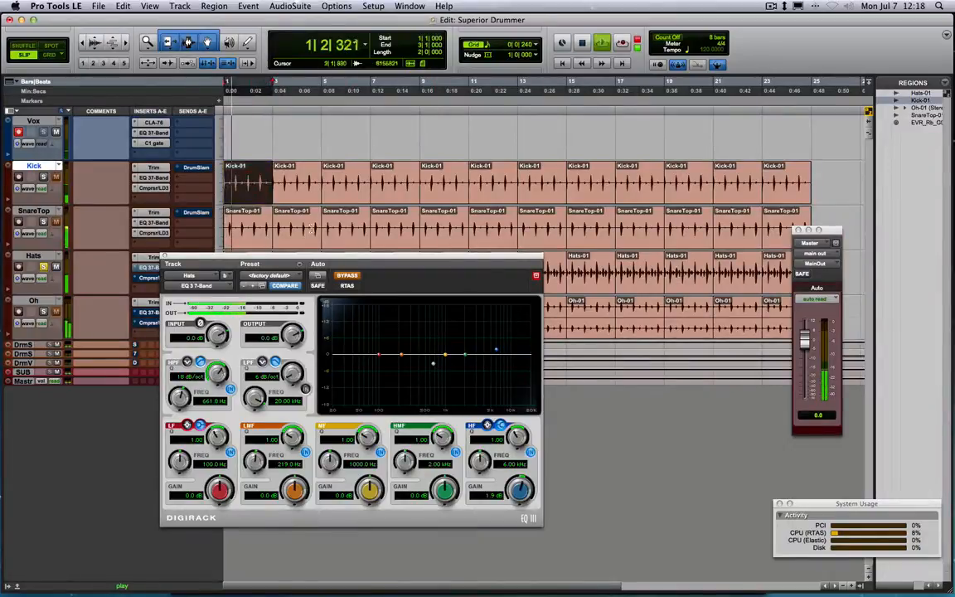
In the Mix window, take the Hats EQ out of bypass and load the Hi-Hat preset Add Sizzle.
{"action": "key", "text": "super+shift+0"}
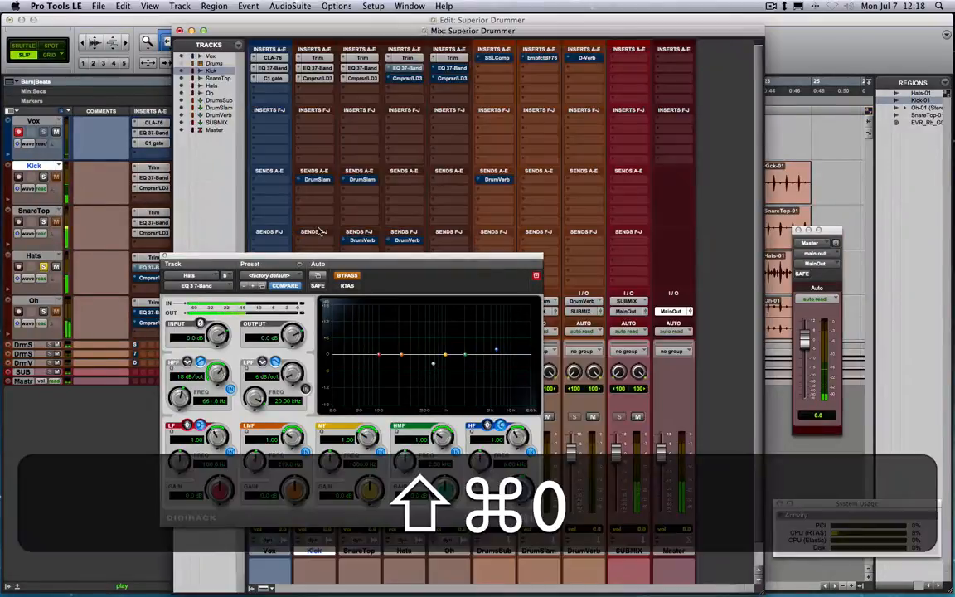
{"action": "left_click", "coordinate": [346, 275]}
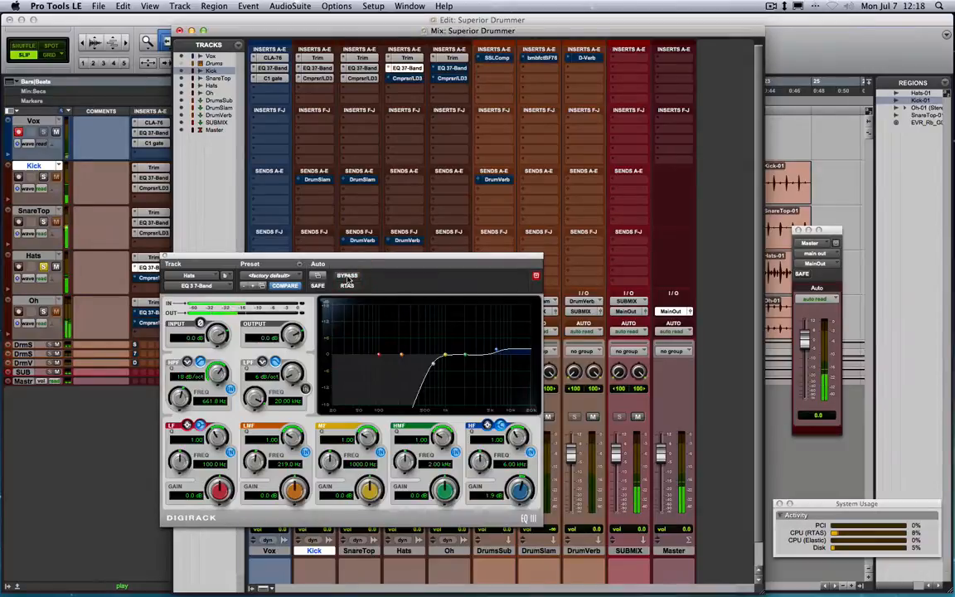
{"action": "left_click", "coordinate": [267, 277]}
{"action": "mouse_move", "coordinate": [289, 224]}
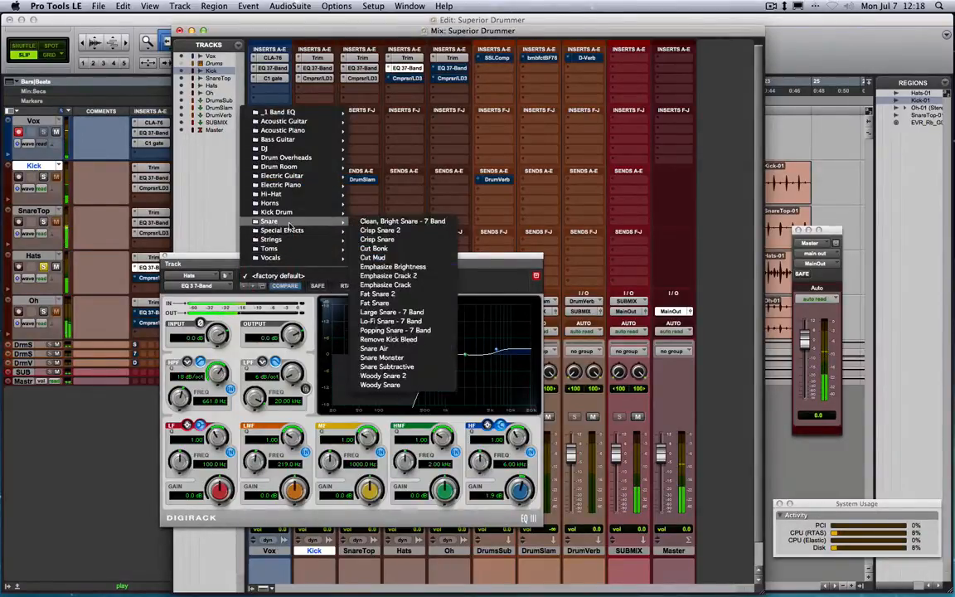
{"action": "mouse_move", "coordinate": [307, 194]}
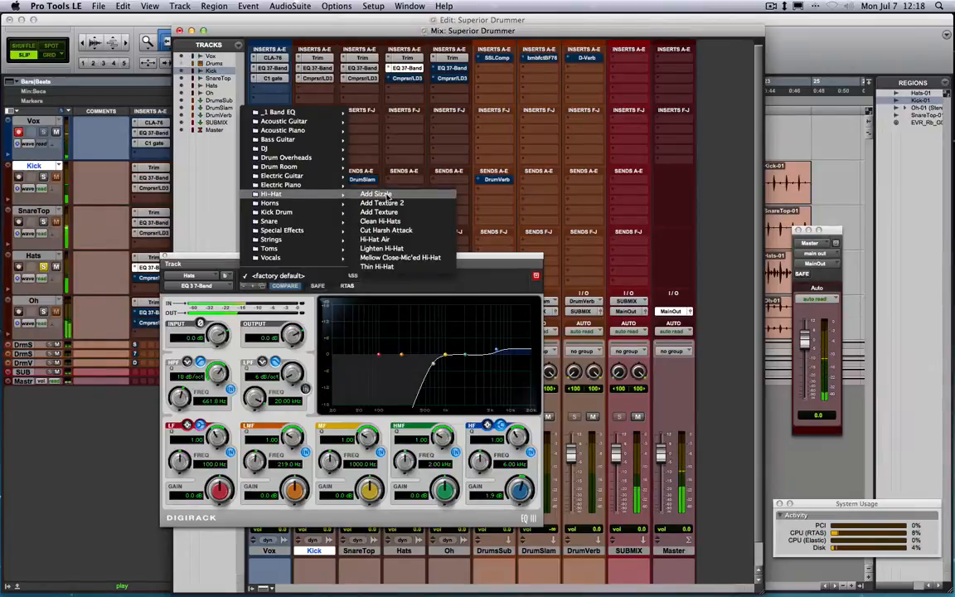
{"action": "left_click", "coordinate": [386, 194]}
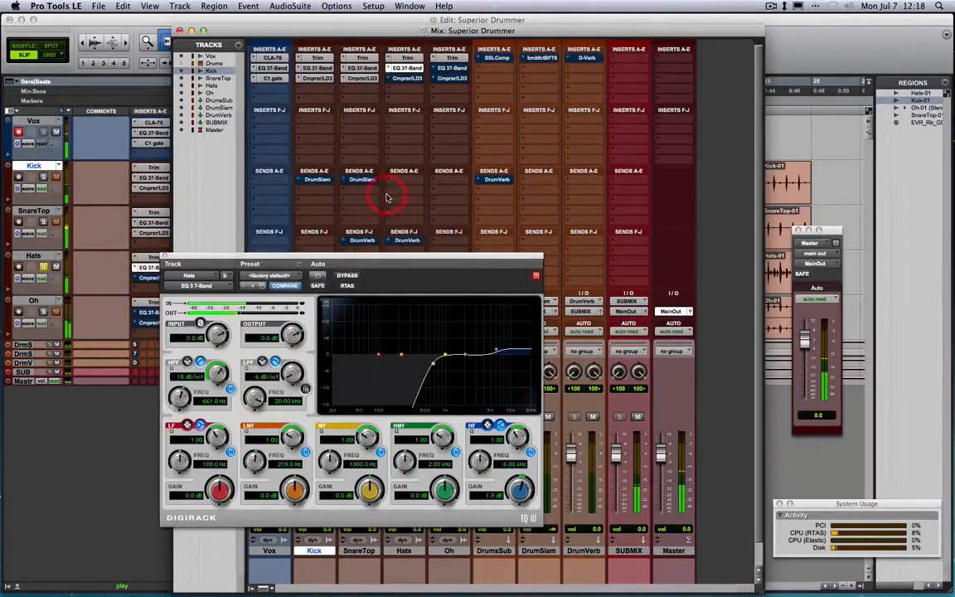
Step through the Hats EQ's Hi-Hat presets, settle on Clean Hi-Hats and close the EQ.
{"action": "left_click", "coordinate": [254, 287]}
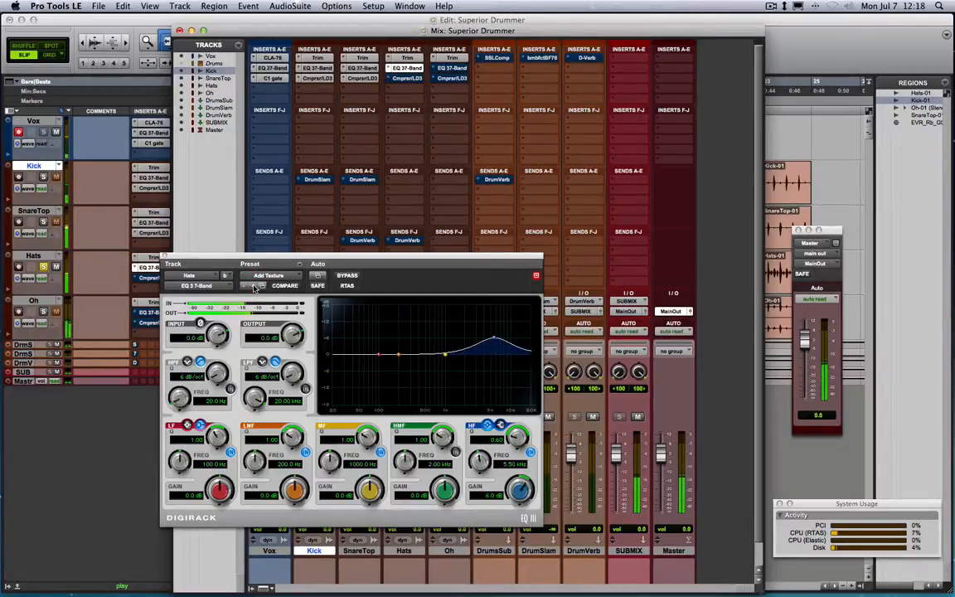
{"action": "left_click", "coordinate": [254, 286]}
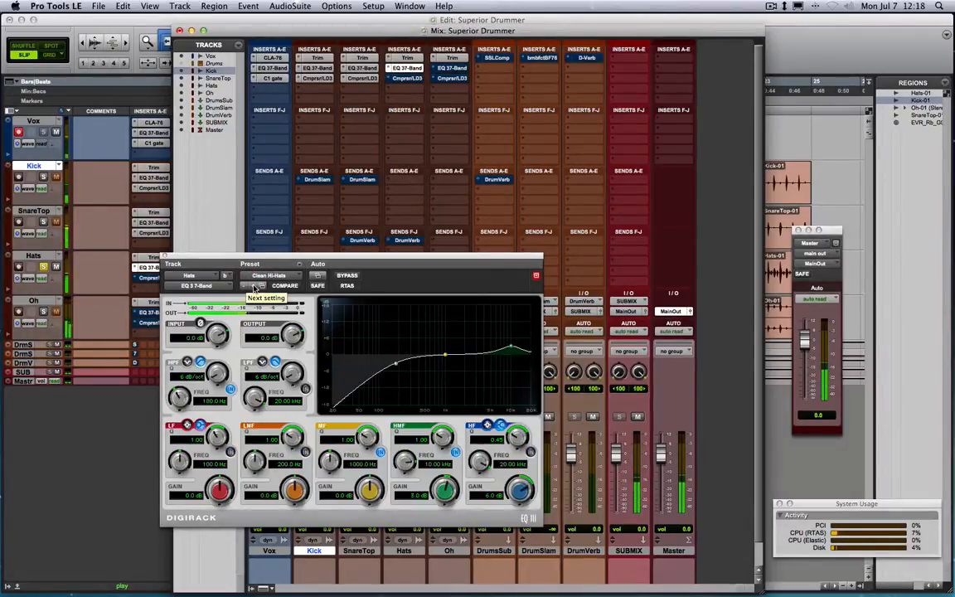
{"action": "left_click", "coordinate": [254, 288]}
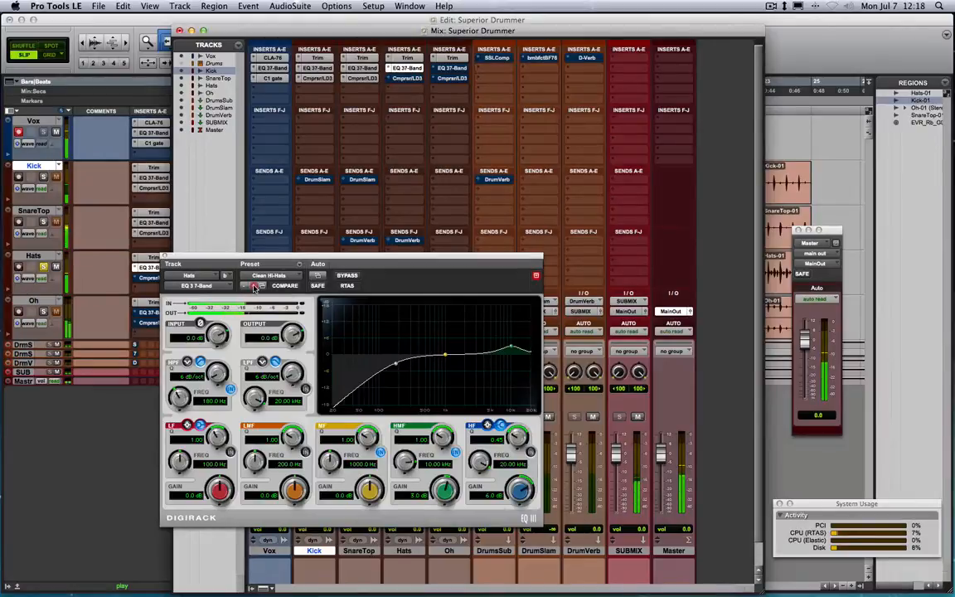
{"action": "left_click", "coordinate": [244, 288]}
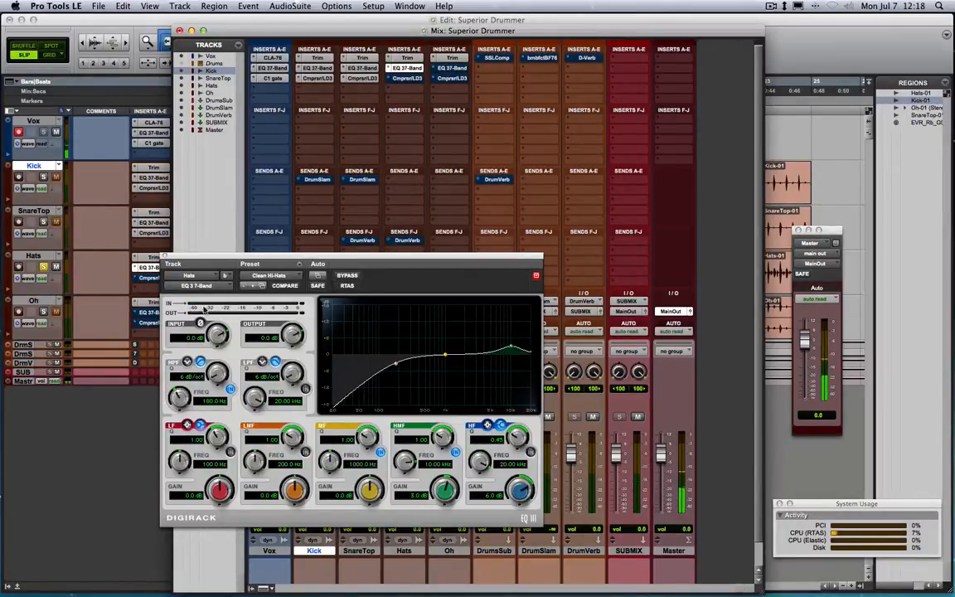
{"action": "left_click", "coordinate": [164, 255]}
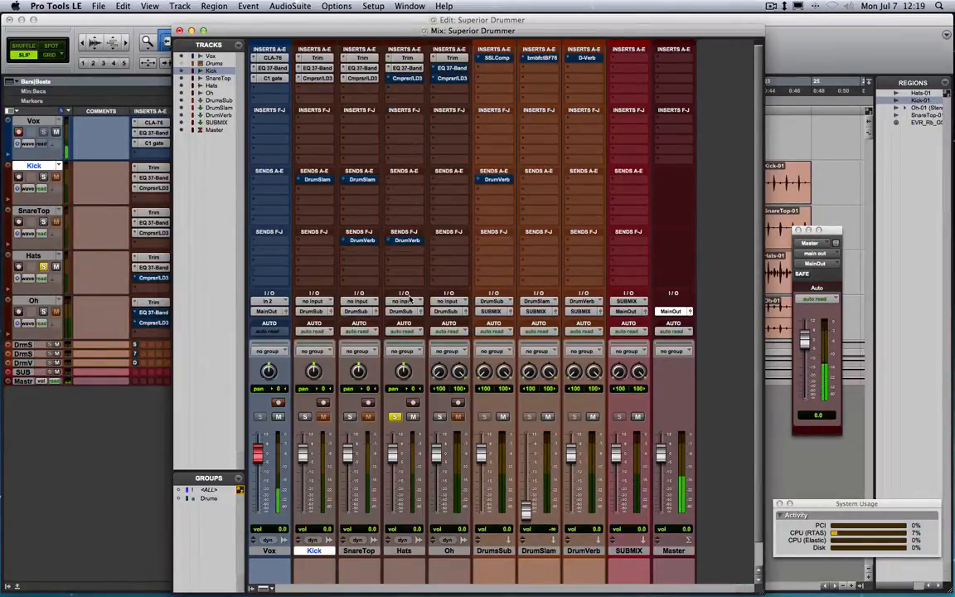
Solo the Oh track and compare its EQ bypassed and active during playback, leaving it active and closing it.
{"action": "left_click", "coordinate": [438, 416]}
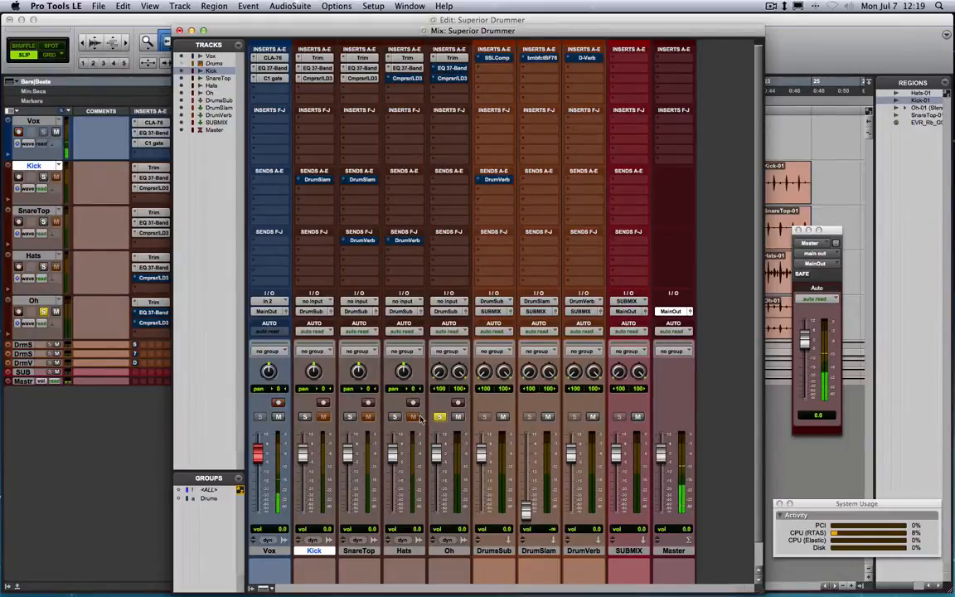
{"action": "left_click", "coordinate": [450, 68]}
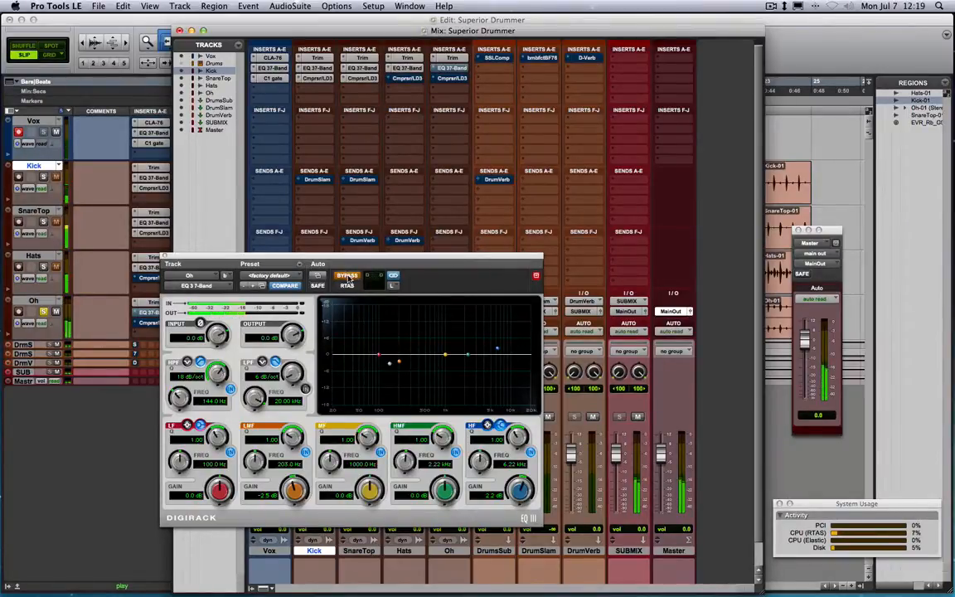
{"action": "left_click", "coordinate": [348, 276]}
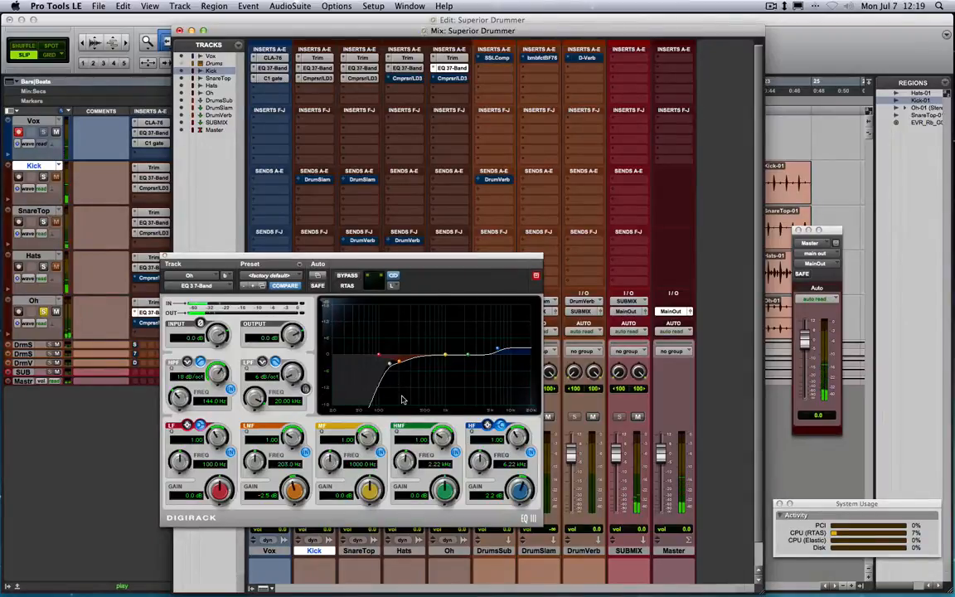
{"action": "left_click", "coordinate": [351, 278]}
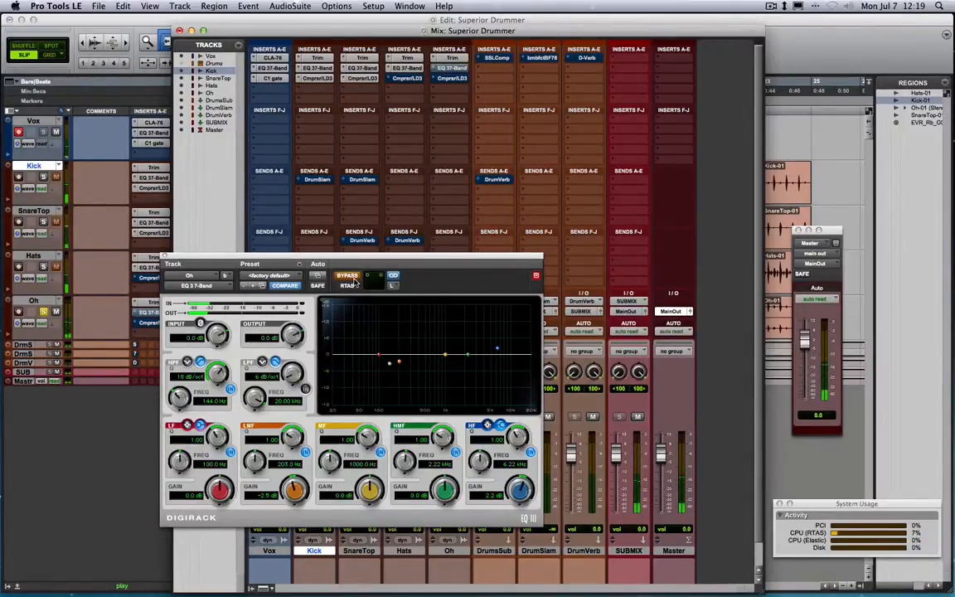
{"action": "left_click", "coordinate": [352, 279]}
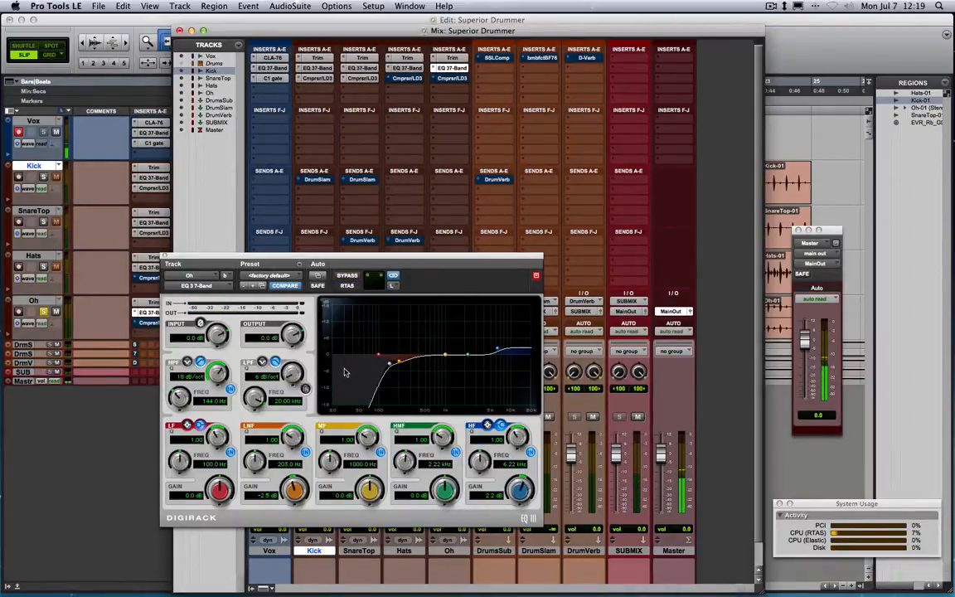
{"action": "left_click", "coordinate": [165, 257]}
Open the Oh track's compressor, move its window clear of the faders, and compare it active and bypassed, leaving it active.
{"action": "left_click", "coordinate": [452, 78]}
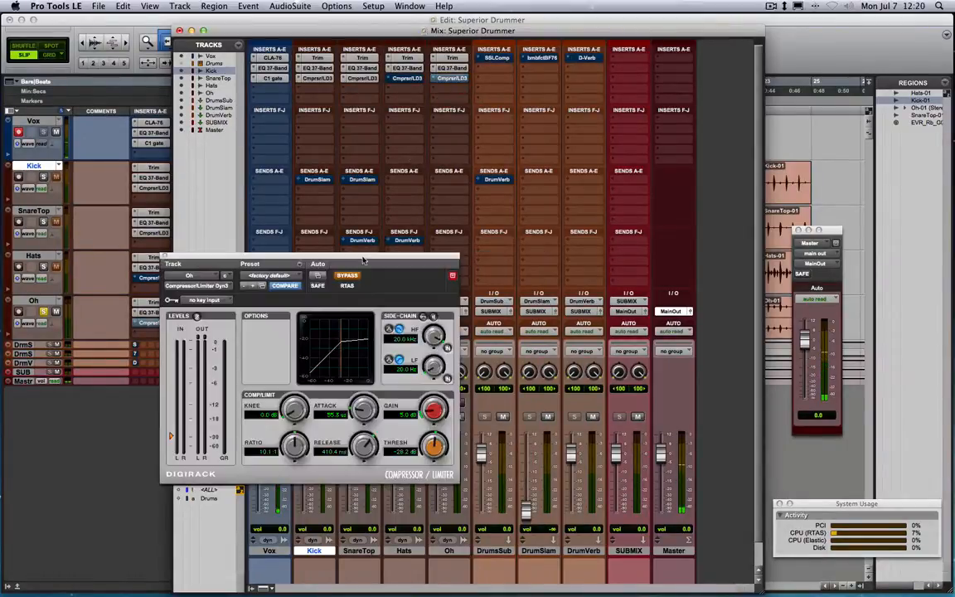
{"action": "left_click_drag", "start_coordinate": [355, 266], "coordinate": [489, 214]}
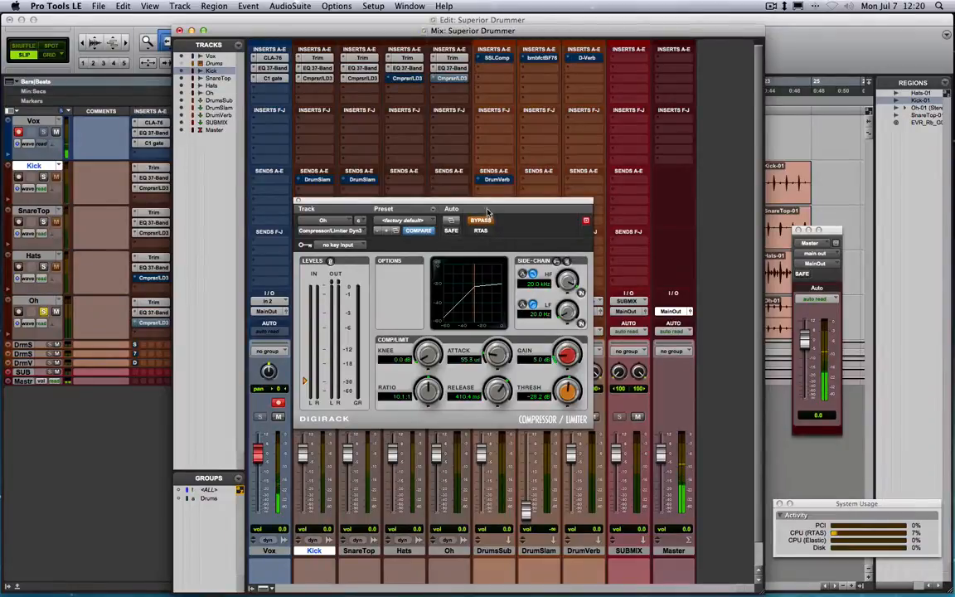
{"action": "mouse_move", "coordinate": [476, 201]}
{"action": "left_mouse_down"}
{"action": "mouse_move", "coordinate": [525, 199]}
{"action": "mouse_move", "coordinate": [464, 205]}
{"action": "left_mouse_up"}
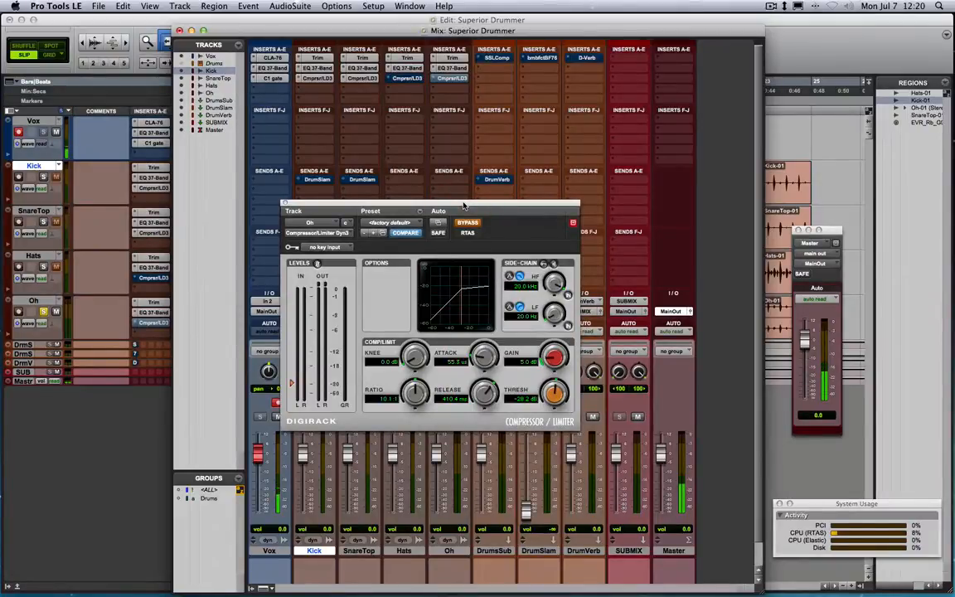
{"action": "left_click", "coordinate": [468, 223]}
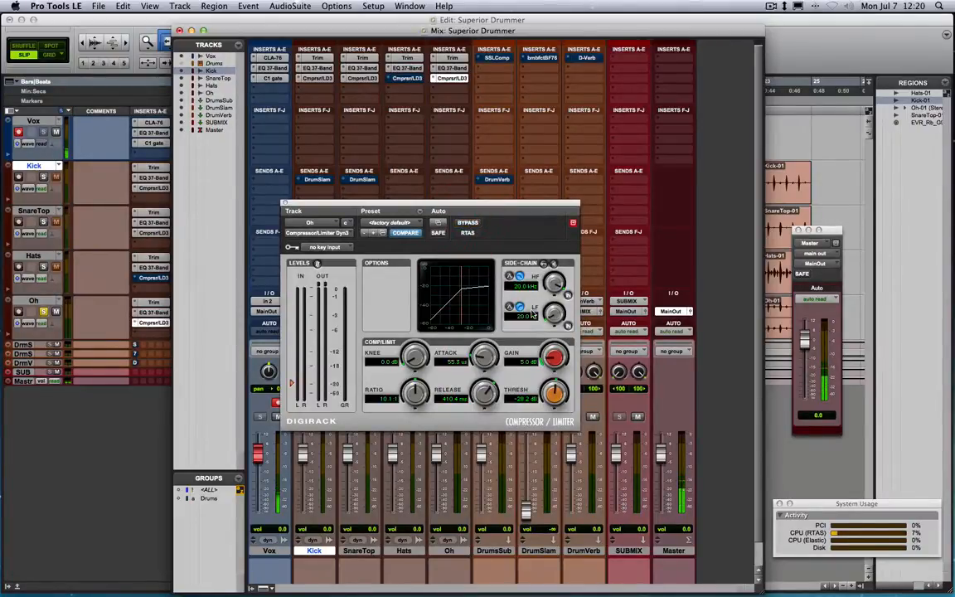
{"action": "left_click_drag", "start_coordinate": [426, 203], "coordinate": [300, 177]}
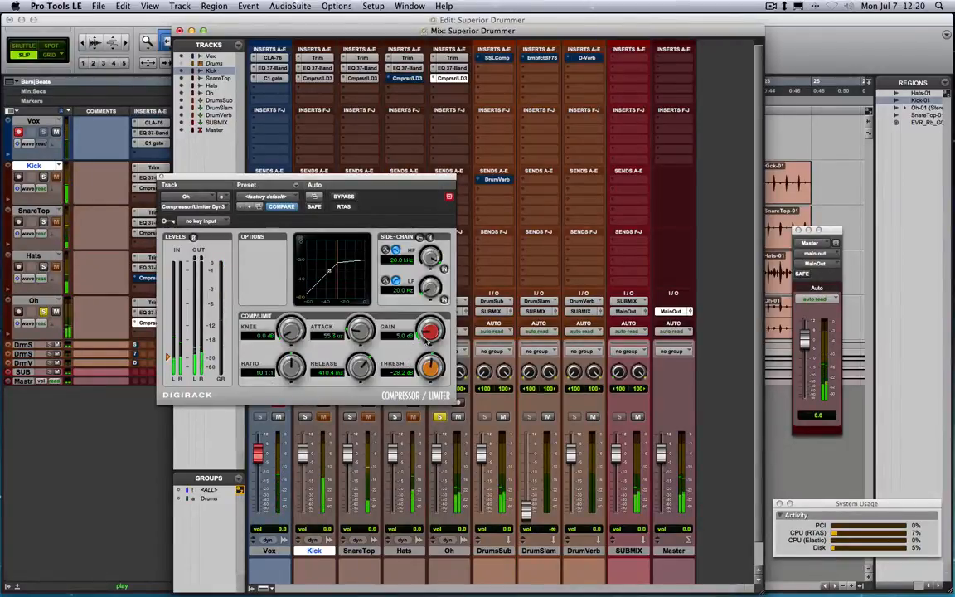
{"action": "left_click", "coordinate": [343, 198]}
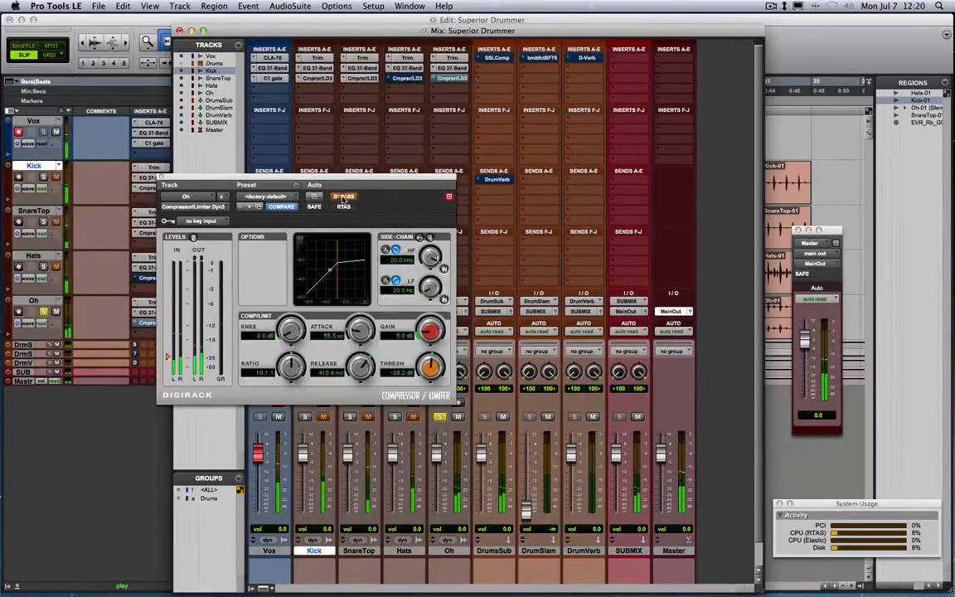
{"action": "left_click", "coordinate": [344, 198]}
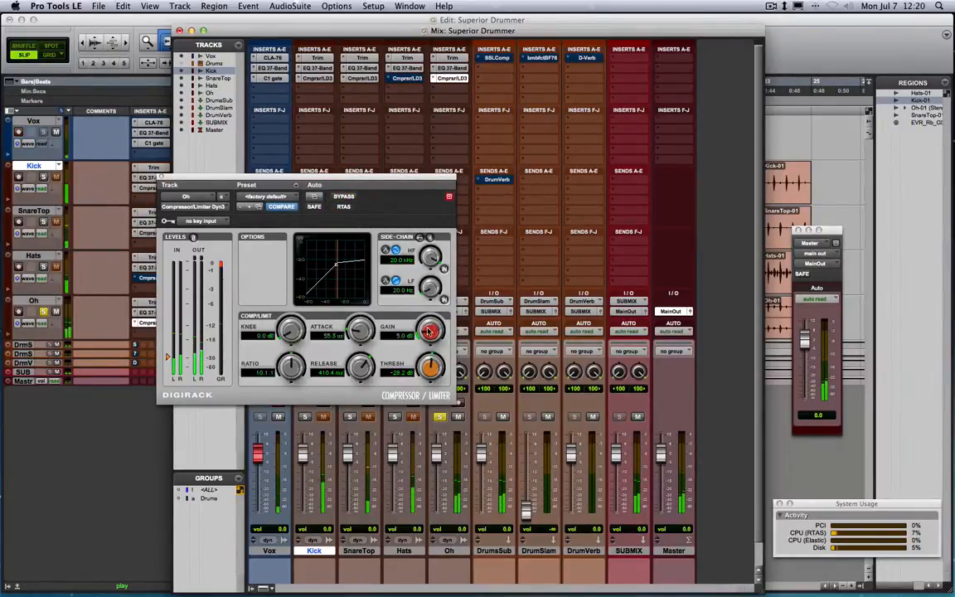
Set the Oh compressor's gain to 10.0 dB and compare playback with it bypassed, leaving the compressor active.
{"action": "left_click_drag", "start_coordinate": [429, 331], "coordinate": [426, 314]}
{"action": "left_click", "coordinate": [343, 197]}
{"action": "left_click", "coordinate": [345, 197]}
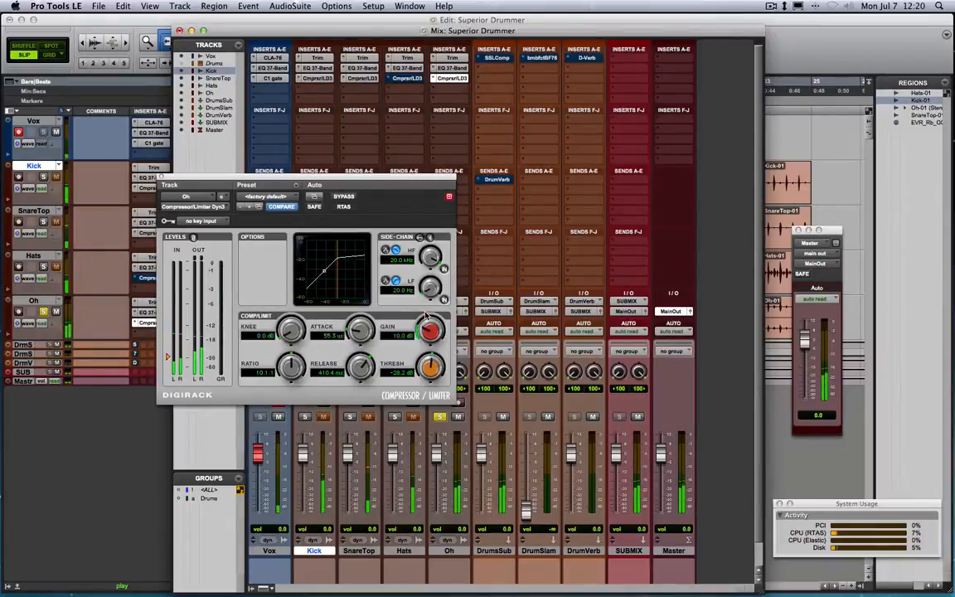
{"action": "left_click", "coordinate": [347, 197]}
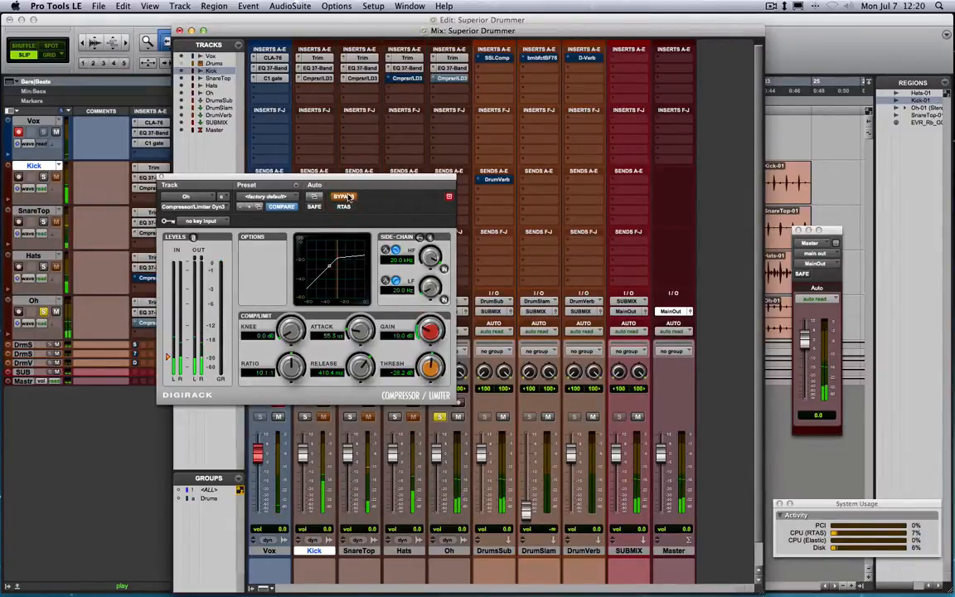
{"action": "left_click", "coordinate": [347, 198]}
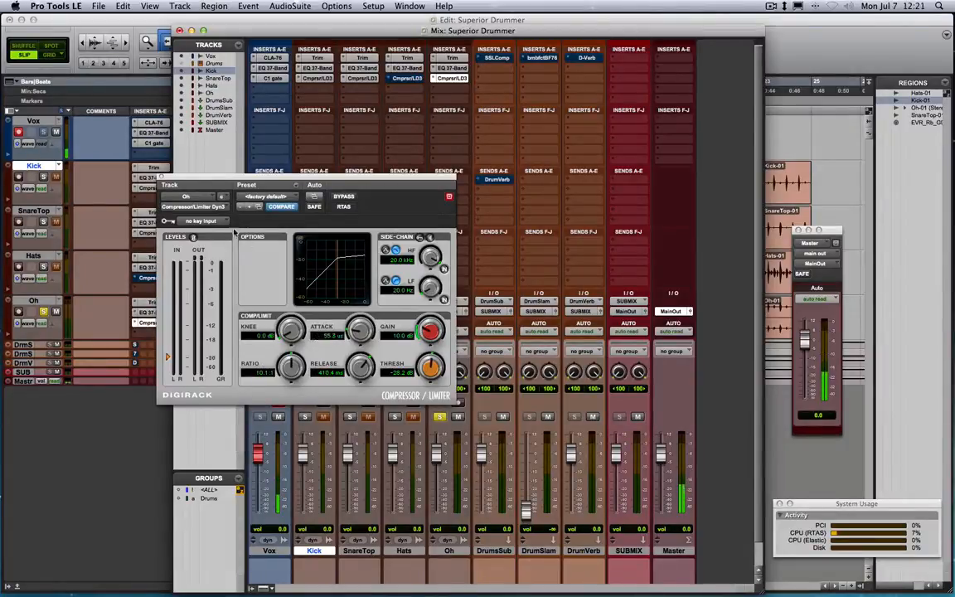
Close the Oh track's compressor and solo the Hats, SnareTop and Kick tracks along with Oh.
{"action": "left_click", "coordinate": [163, 179]}
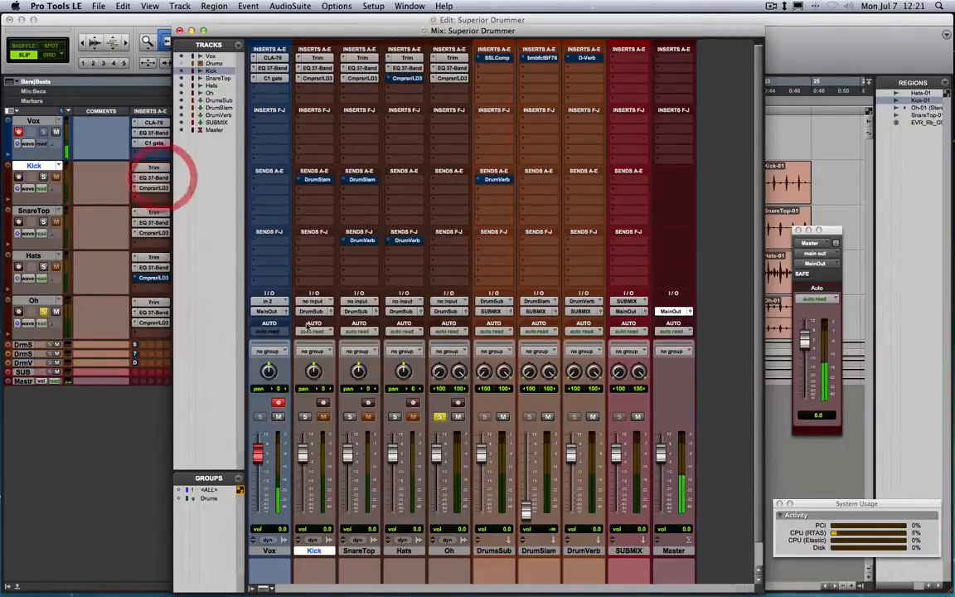
{"action": "left_click", "coordinate": [394, 417]}
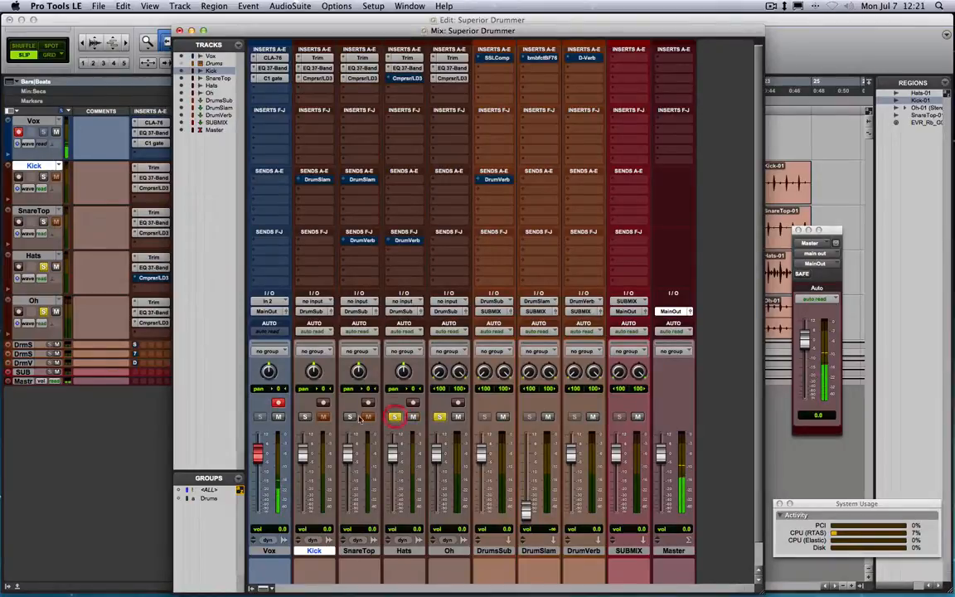
{"action": "left_click", "coordinate": [350, 417]}
{"action": "left_click", "coordinate": [309, 417]}
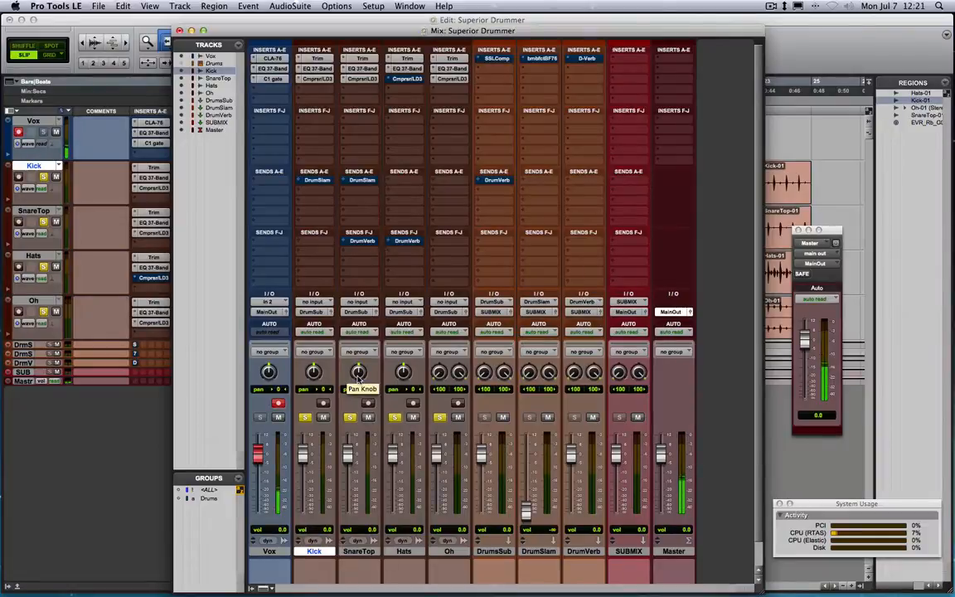
{"action": "left_click_drag", "start_coordinate": [358, 374], "coordinate": [358, 380]}
{"action": "left_click_drag", "start_coordinate": [359, 374], "coordinate": [358, 375]}
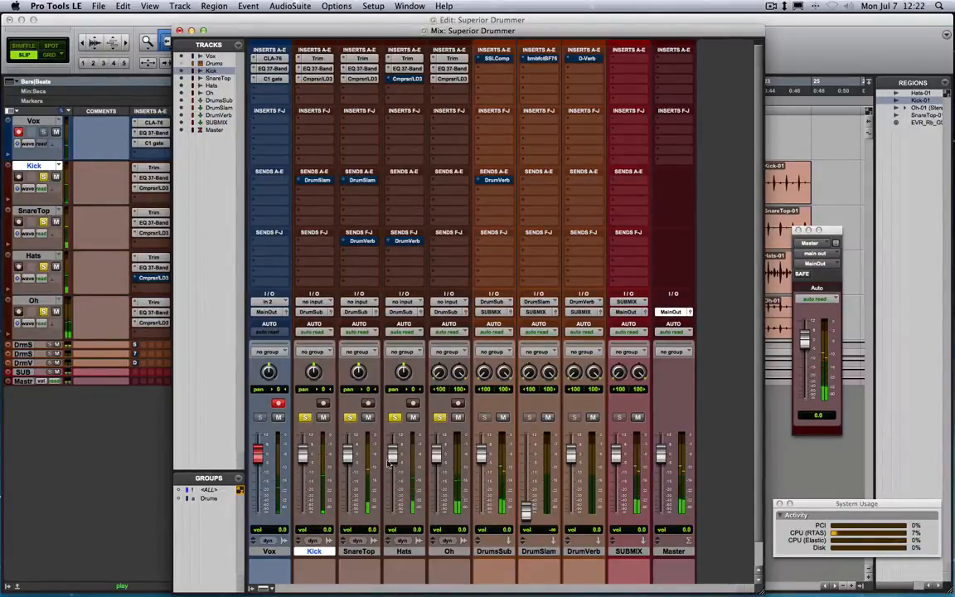
Rough in the drum balance during playback, with faders at about Kick -4.6, SnareTop -3.7, Hats -10.1 and Oh -7.7 dB.
{"action": "left_click_drag", "start_coordinate": [436, 454], "coordinate": [434, 487]}
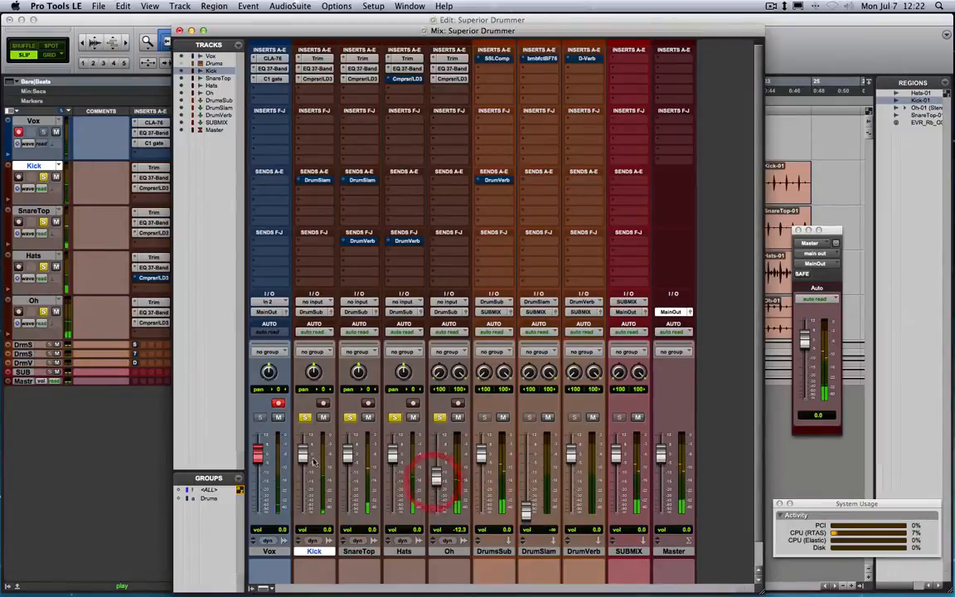
{"action": "left_click_drag", "start_coordinate": [303, 460], "coordinate": [436, 469]}
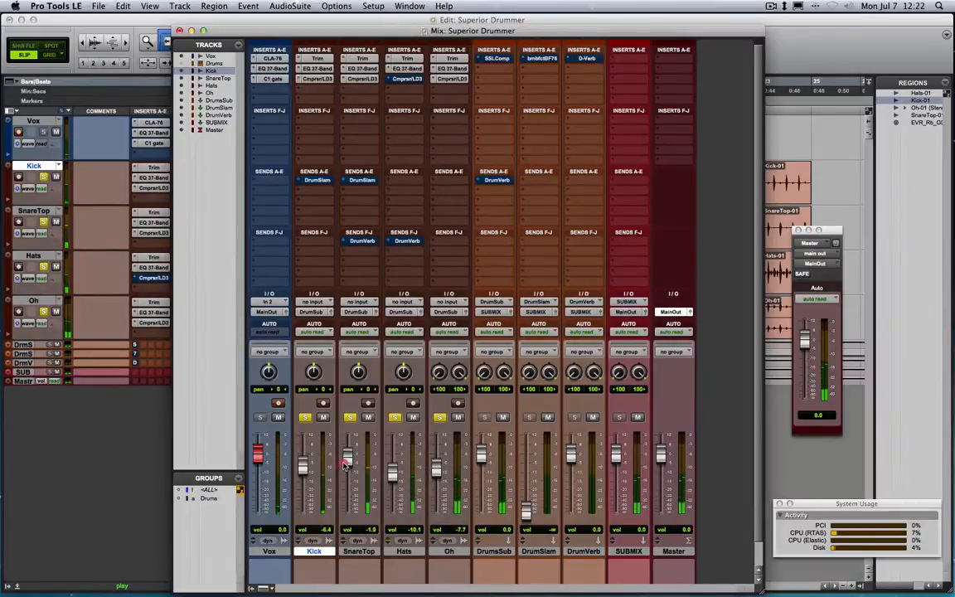
{"action": "mouse_move", "coordinate": [347, 458]}
{"action": "left_mouse_down"}
{"action": "mouse_move", "coordinate": [302, 467]}
{"action": "mouse_move", "coordinate": [302, 457]}
{"action": "mouse_move", "coordinate": [348, 471]}
{"action": "left_mouse_up"}
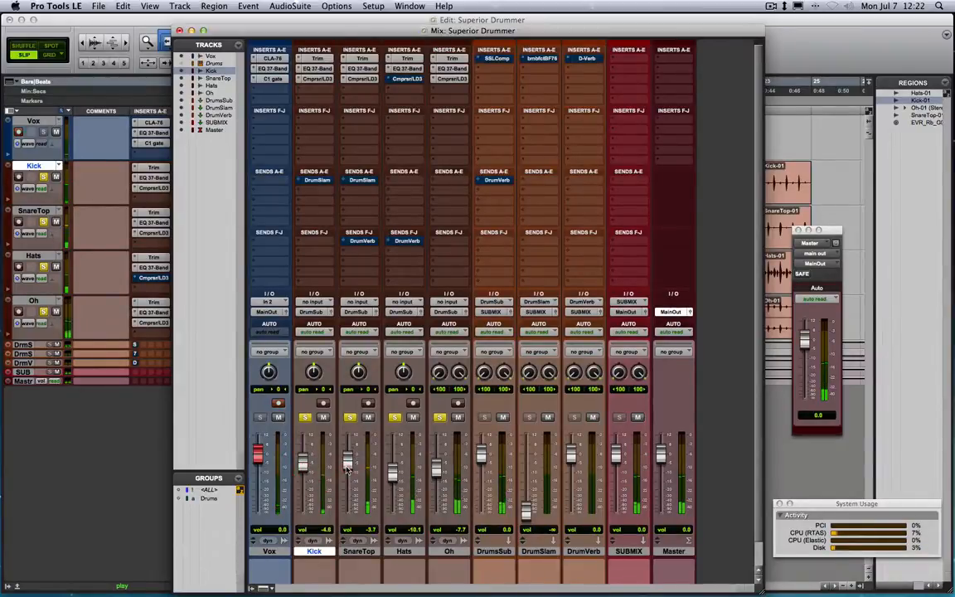
Fine-tune the track faders to about -8.6 dB for Oh, -10.7 dB for Hats and -4.9 dB for Kick.
{"action": "left_click_drag", "start_coordinate": [438, 475], "coordinate": [396, 479]}
{"action": "left_click", "coordinate": [393, 475]}
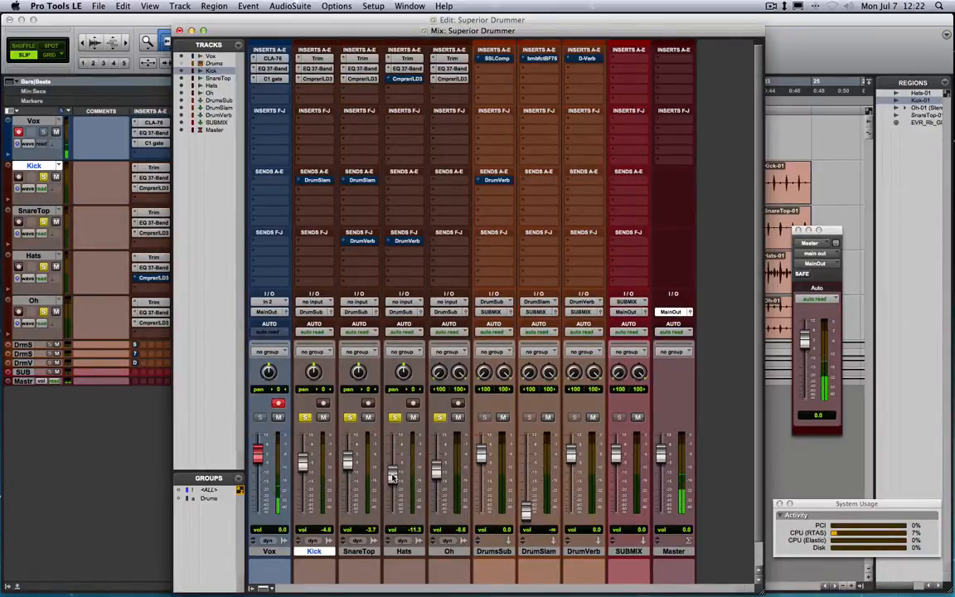
{"action": "mouse_move", "coordinate": [393, 477]}
{"action": "left_mouse_down"}
{"action": "mouse_move", "coordinate": [393, 452]}
{"action": "mouse_move", "coordinate": [393, 476]}
{"action": "left_mouse_up"}
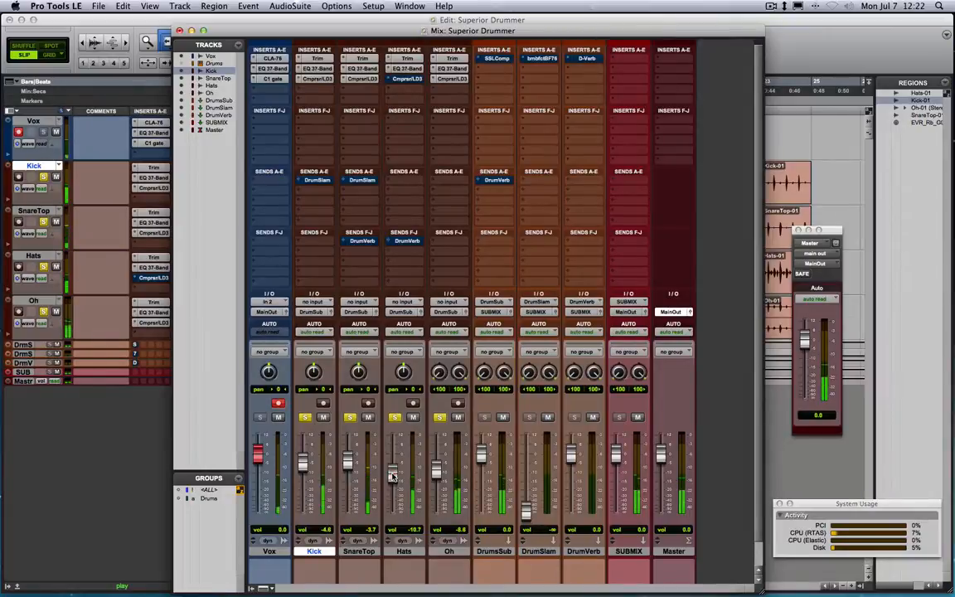
{"action": "left_click", "coordinate": [304, 467]}
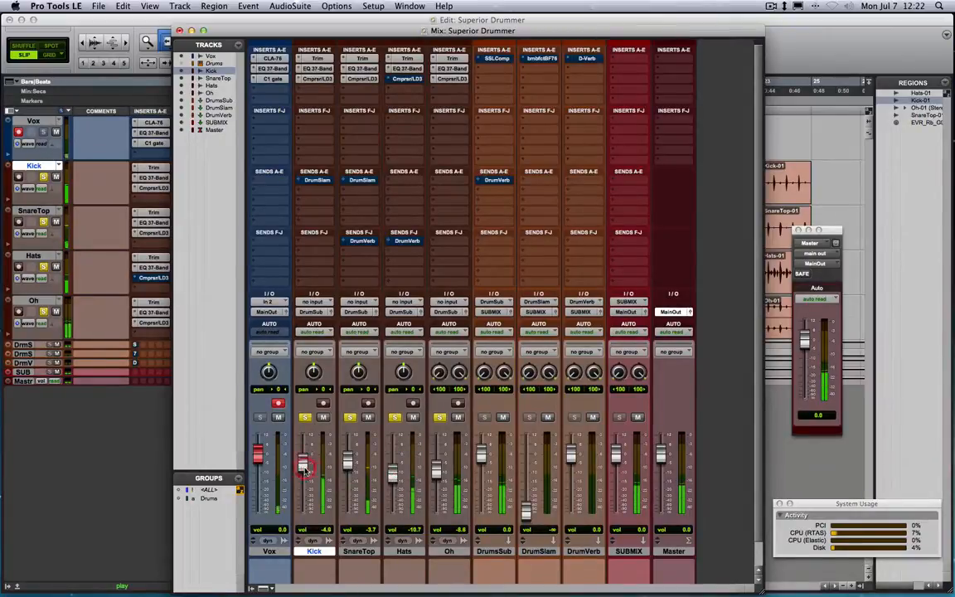
{"action": "left_click_drag", "start_coordinate": [304, 467], "coordinate": [304, 468]}
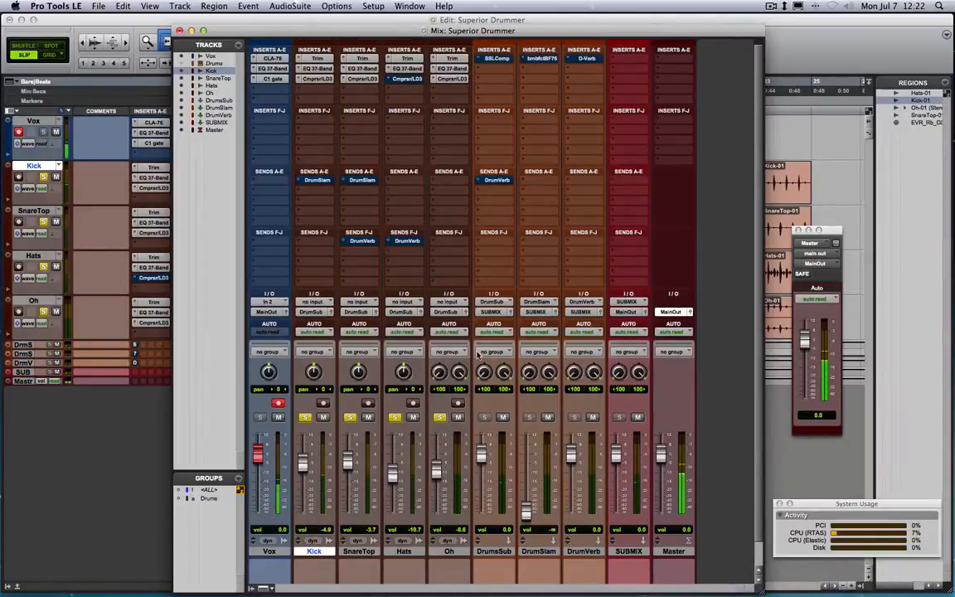
Open the DrumsSub bus's SSLComp and load its CLA ST finalizer factory preset.
{"action": "scroll", "coordinate": [499, 276], "scroll_direction": "down", "scroll_amount": 1}
{"action": "scroll", "coordinate": [497, 275], "scroll_direction": "up", "scroll_amount": 1}
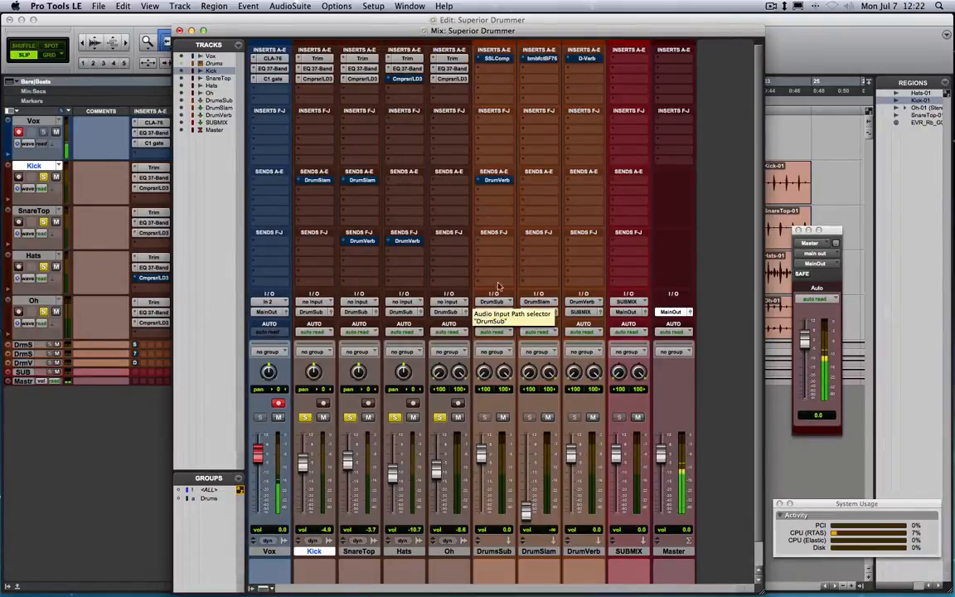
{"action": "left_click", "coordinate": [500, 61]}
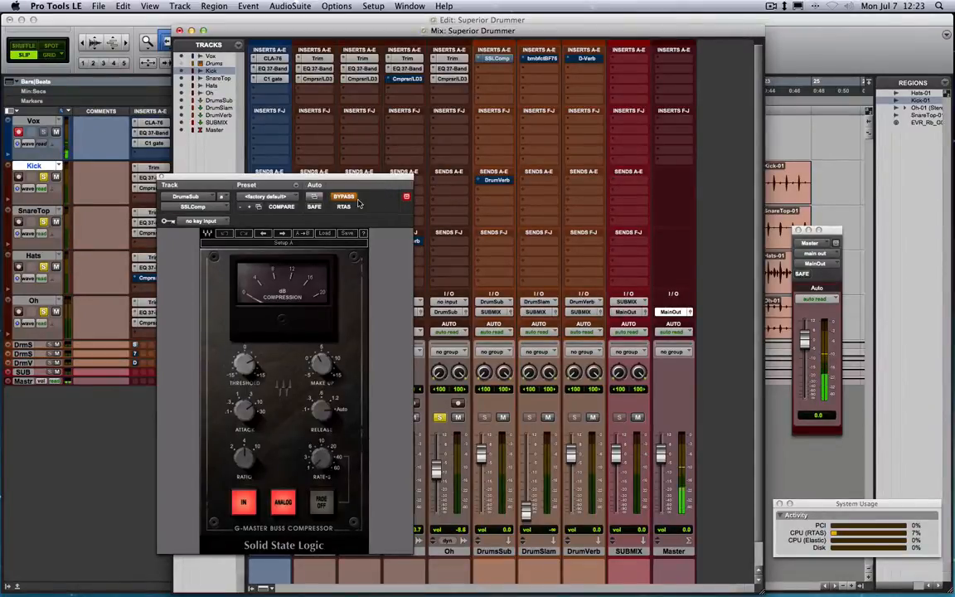
{"action": "left_click_drag", "start_coordinate": [332, 184], "coordinate": [332, 162]}
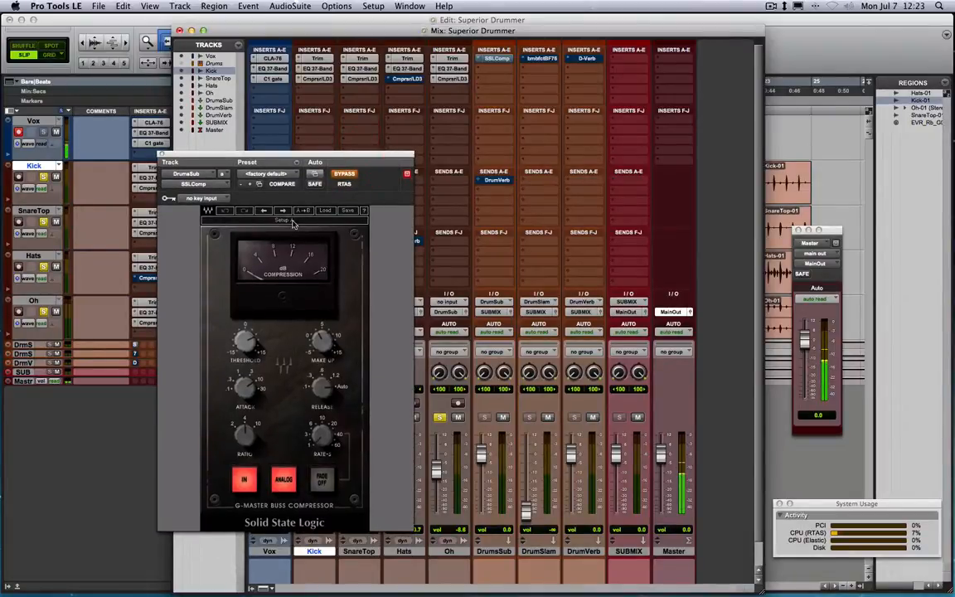
{"action": "left_click", "coordinate": [274, 175]}
{"action": "left_click", "coordinate": [369, 207]}
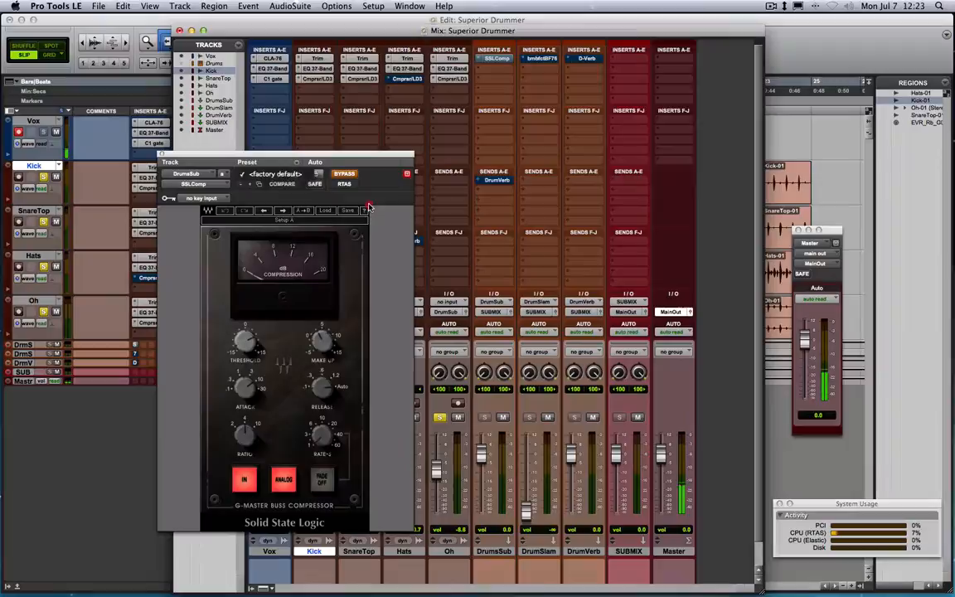
{"action": "left_click", "coordinate": [326, 210]}
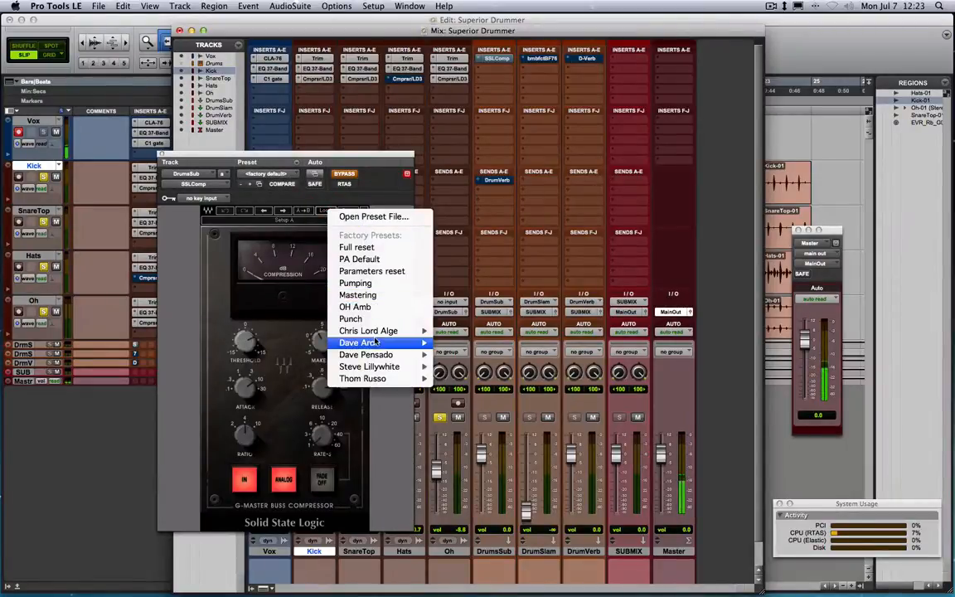
{"action": "mouse_move", "coordinate": [375, 331]}
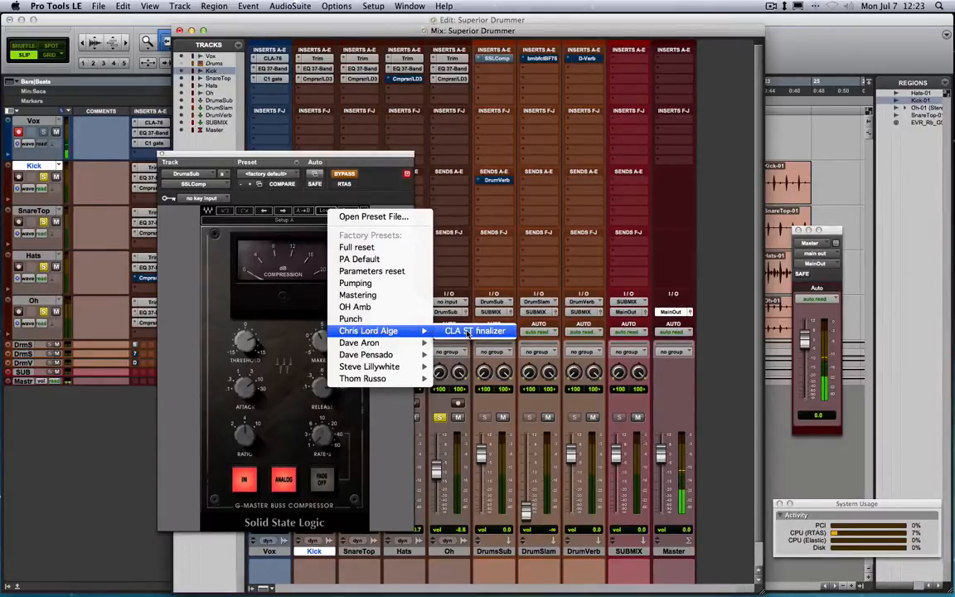
{"action": "left_click", "coordinate": [468, 333]}
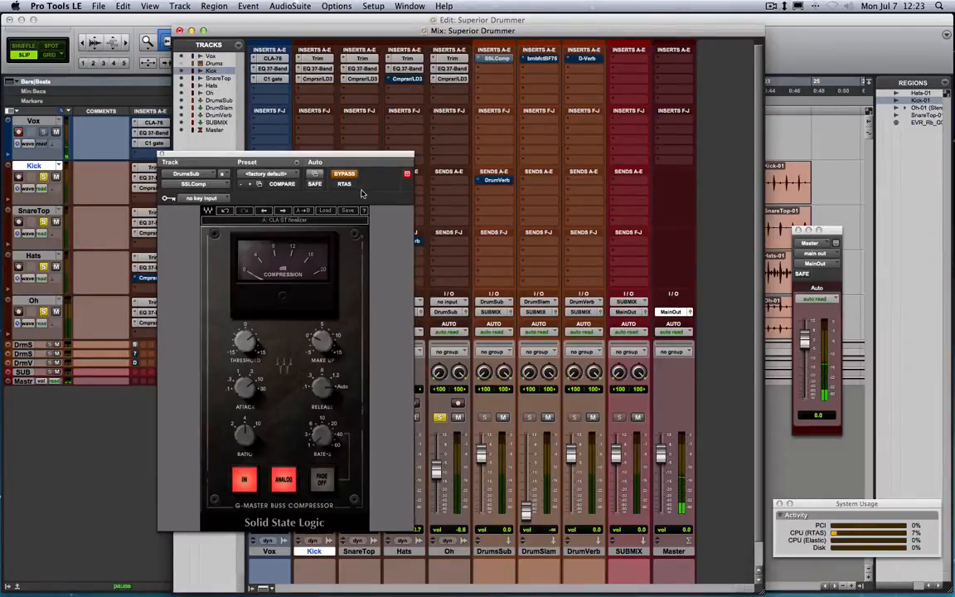
Activate the DrumsSub compressor during playback and adjust its threshold and make-up gain.
{"action": "key", "text": "space"}
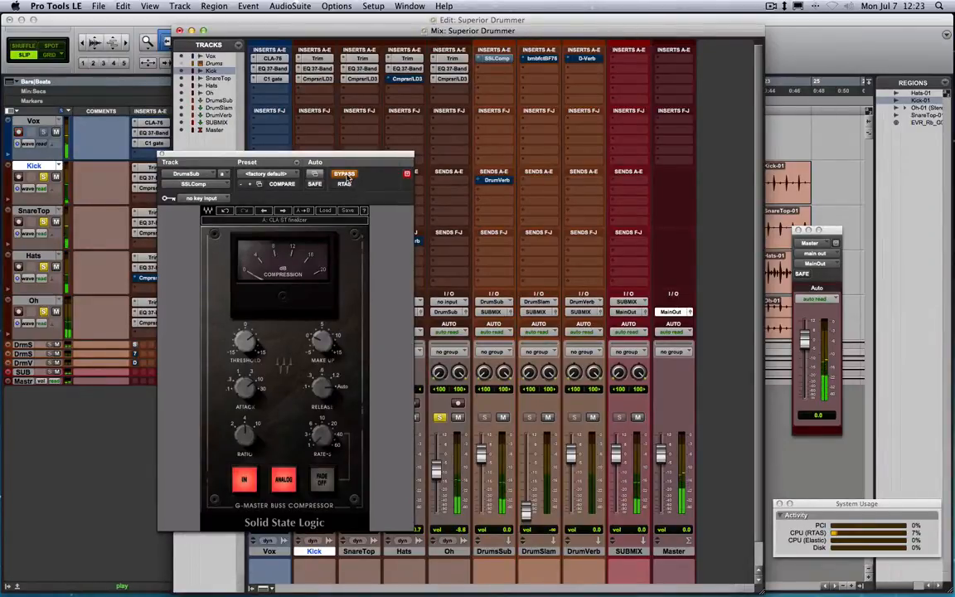
{"action": "left_click", "coordinate": [344, 174]}
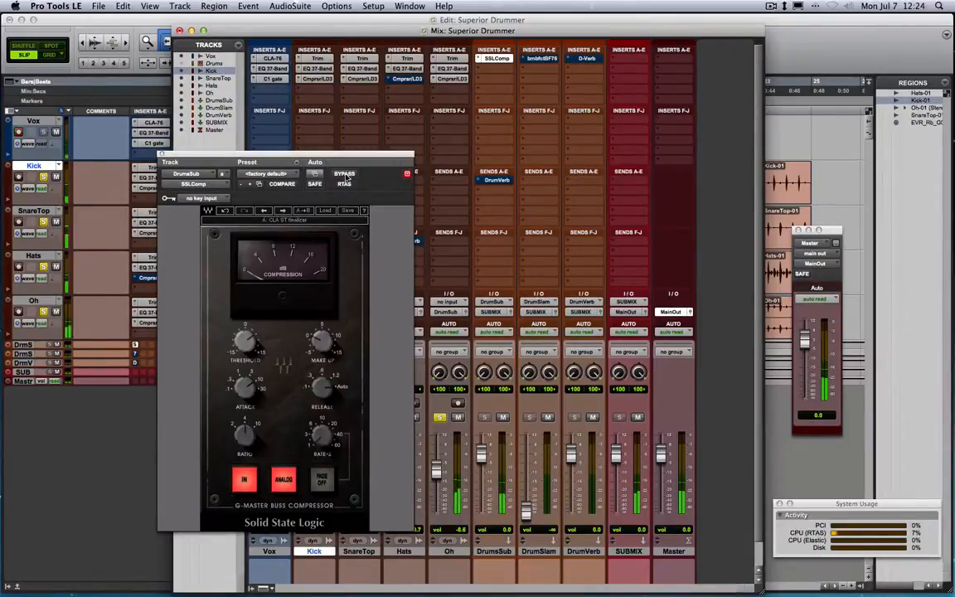
{"action": "left_click", "coordinate": [249, 340]}
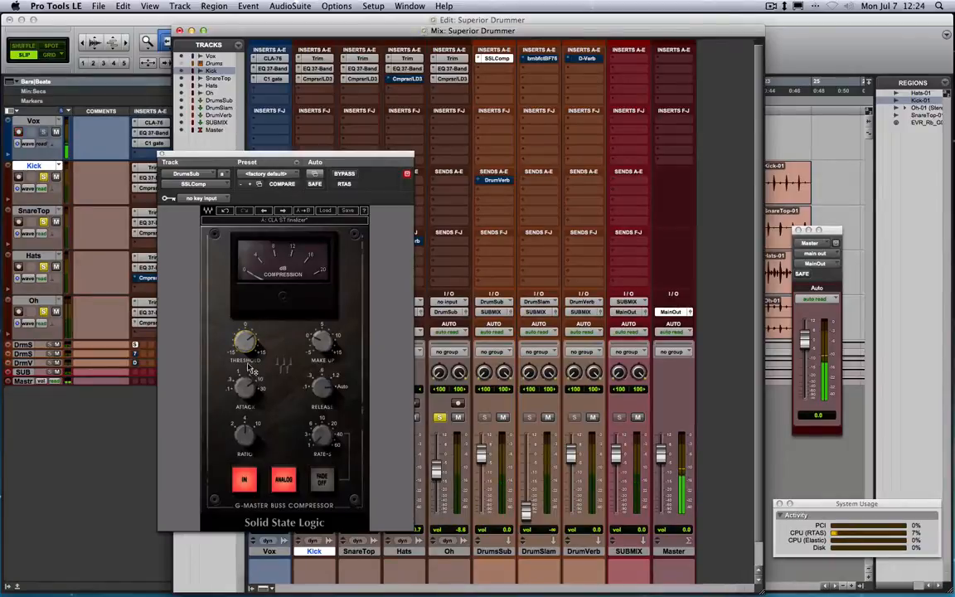
{"action": "mouse_move", "coordinate": [246, 347]}
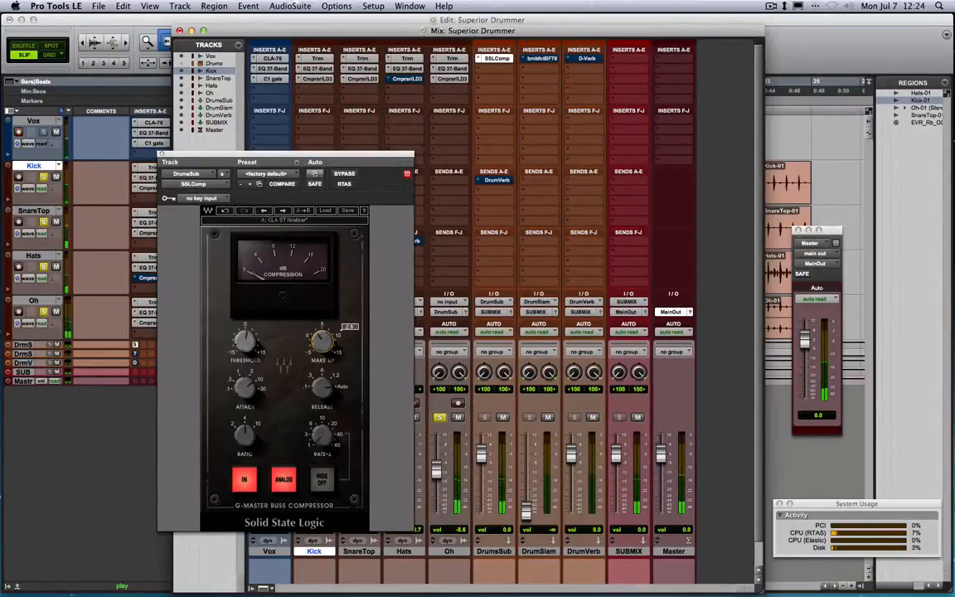
{"action": "left_click_drag", "start_coordinate": [245, 341], "coordinate": [245, 330]}
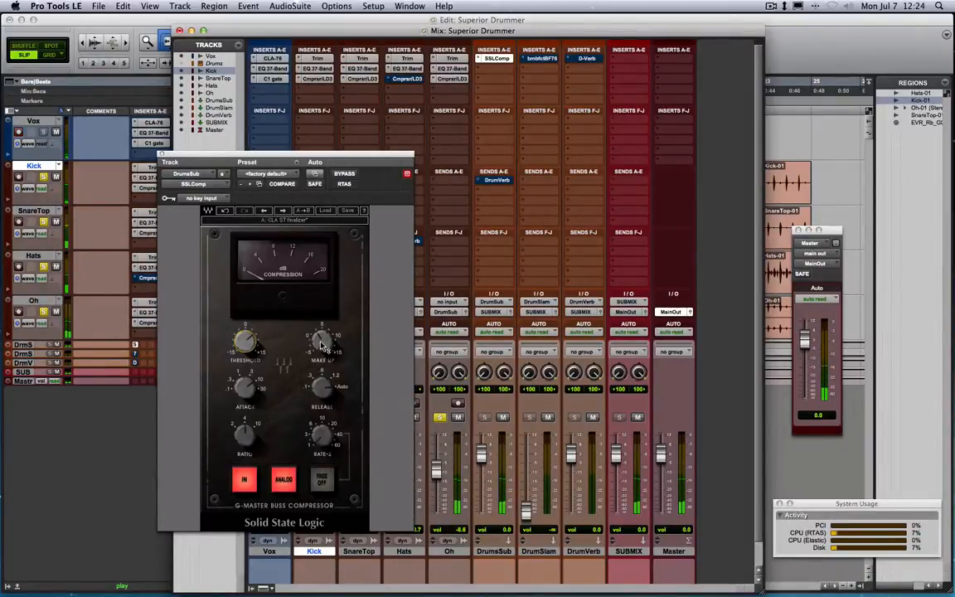
{"action": "left_click_drag", "start_coordinate": [323, 342], "coordinate": [322, 340]}
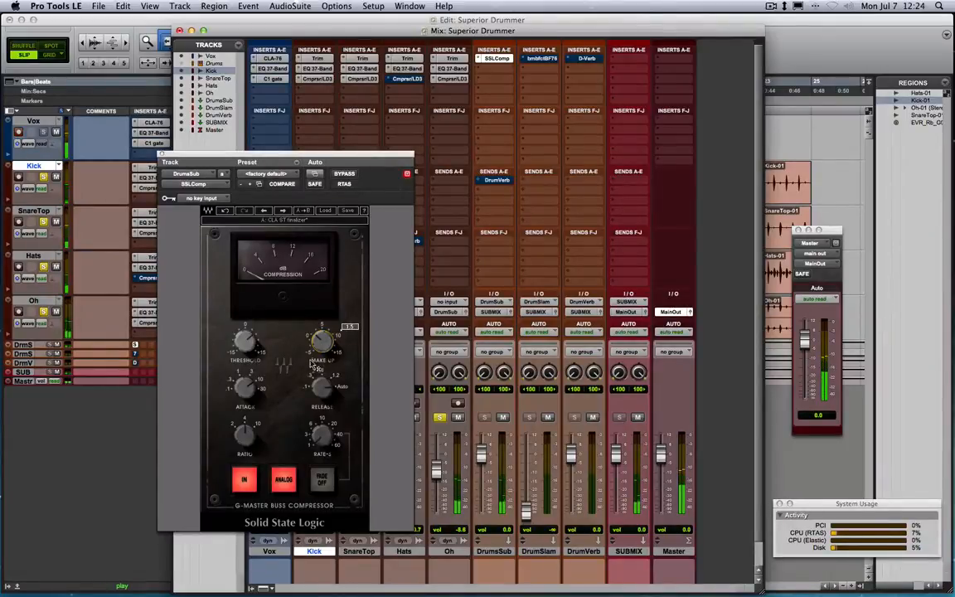
Compare the DrumsSub compressor bypassed and active during playback, leave it active and close it.
{"action": "left_click", "coordinate": [344, 174]}
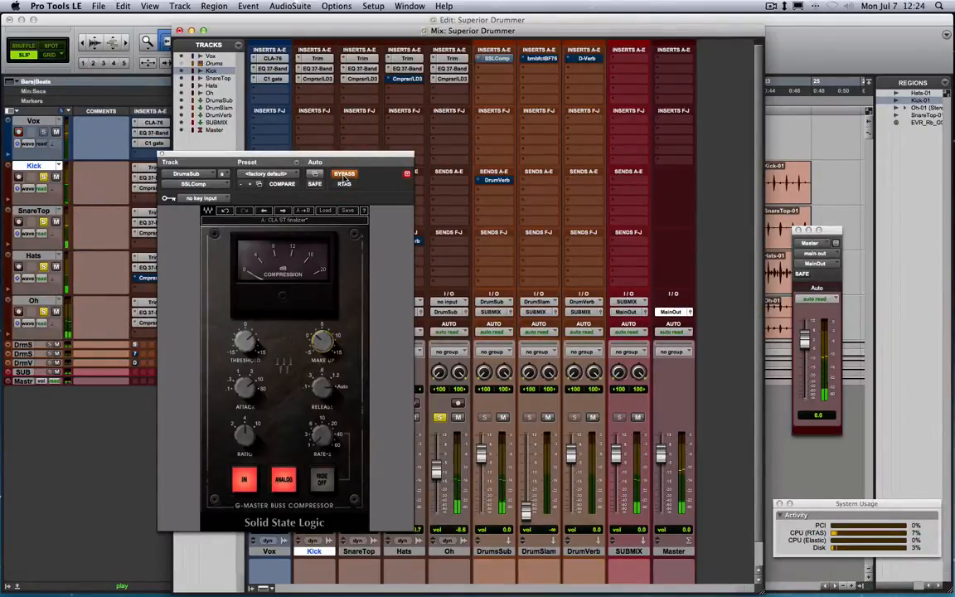
{"action": "left_click", "coordinate": [344, 174]}
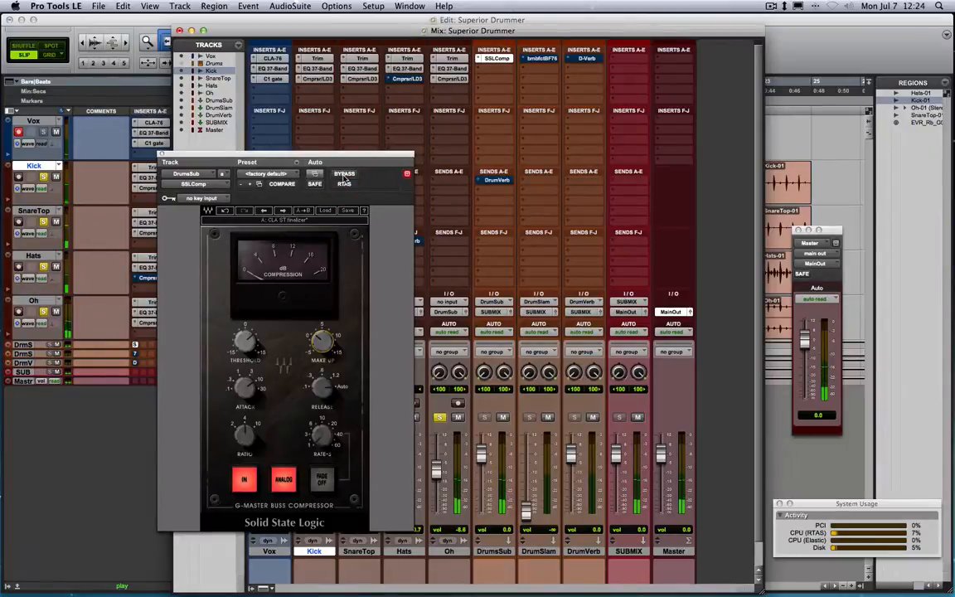
{"action": "left_click", "coordinate": [345, 177]}
{"action": "left_click", "coordinate": [345, 177]}
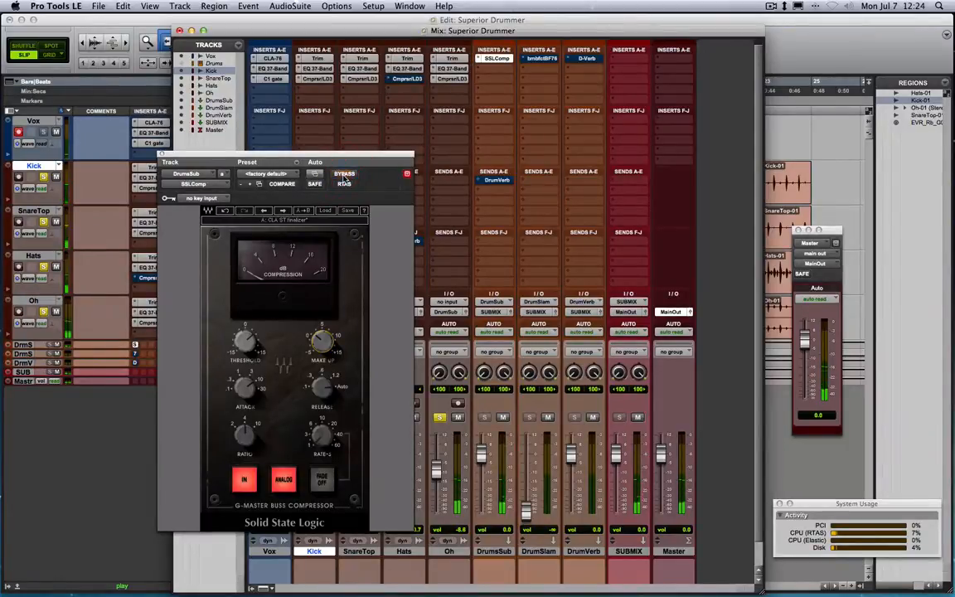
{"action": "left_click", "coordinate": [162, 155]}
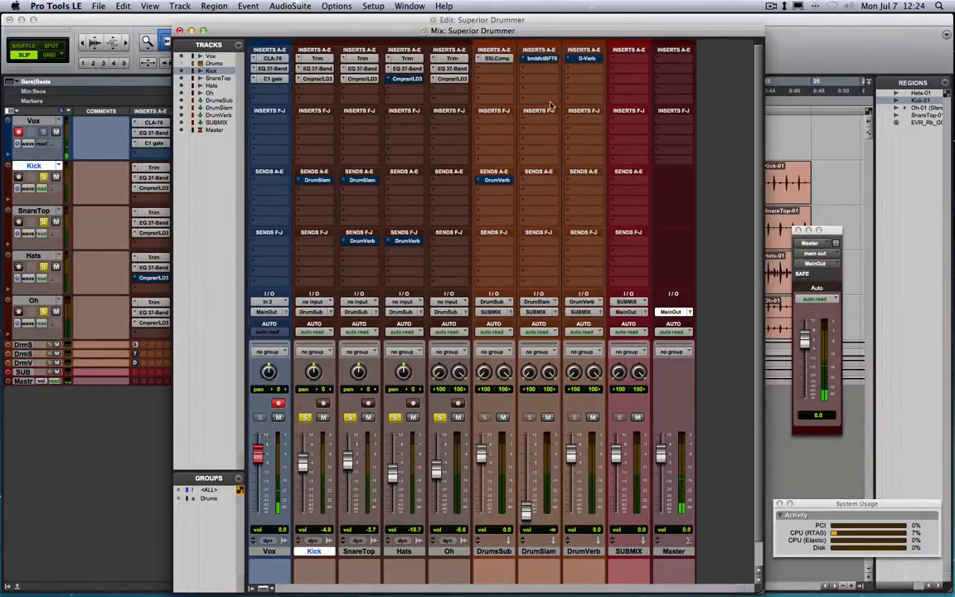
Open the DrumSlam bus's BF76 limiter, activate it with the Pump preset and move its window clear of the drum tracks' sends.
{"action": "left_click", "coordinate": [535, 61]}
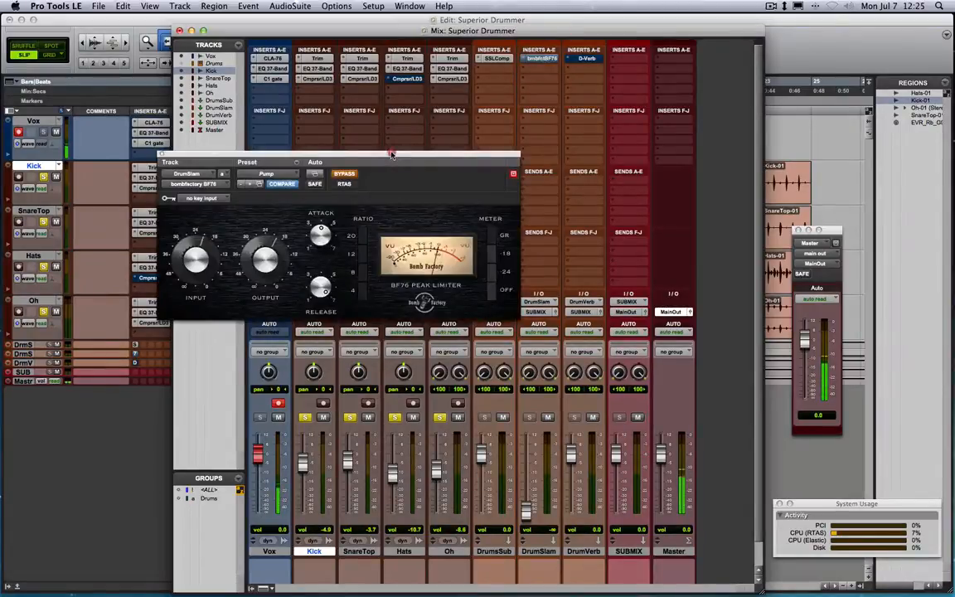
{"action": "left_click_drag", "start_coordinate": [391, 154], "coordinate": [494, 182]}
{"action": "left_click", "coordinate": [446, 202]}
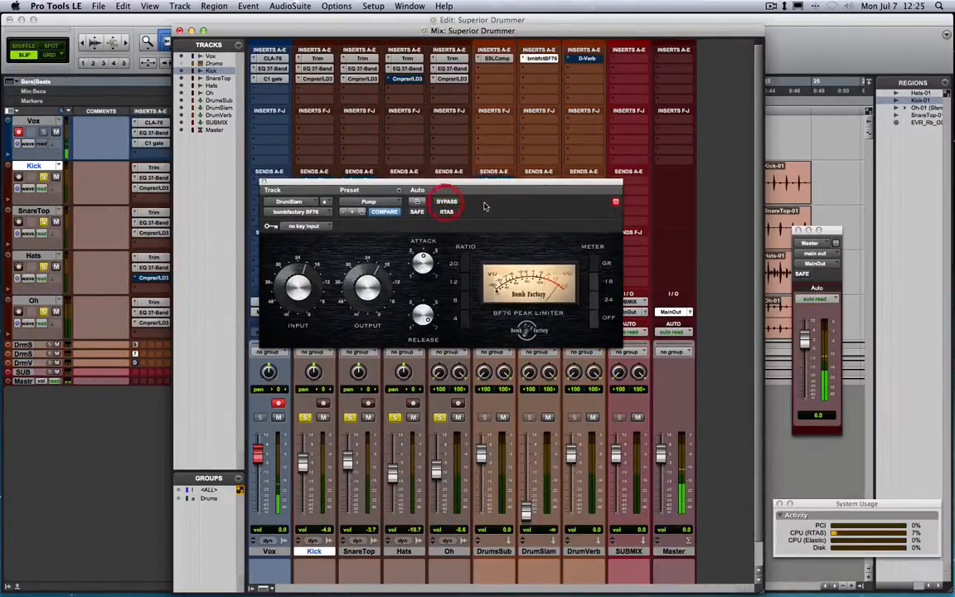
{"action": "left_click", "coordinate": [368, 201]}
{"action": "mouse_move", "coordinate": [434, 207]}
{"action": "left_click", "coordinate": [480, 211]}
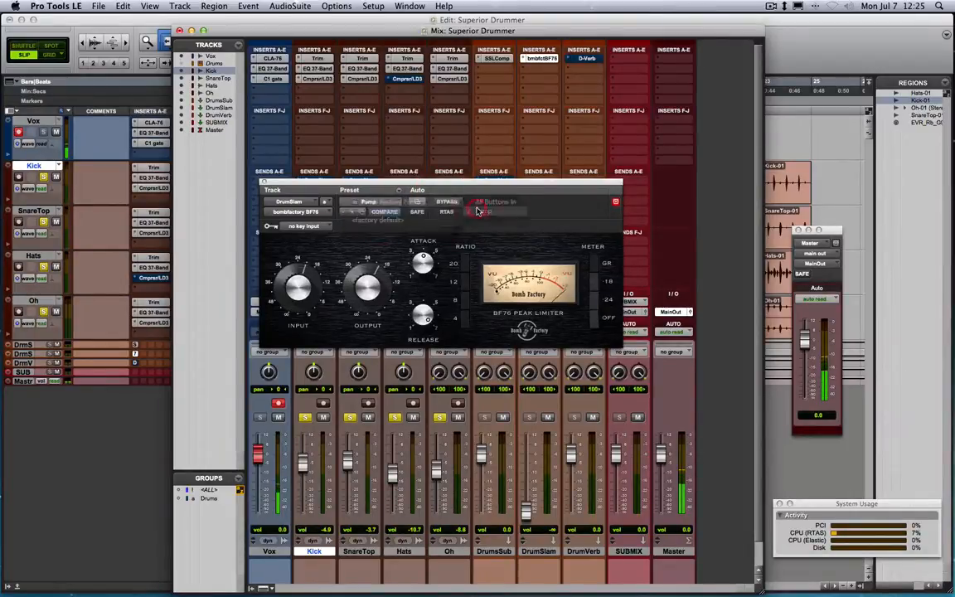
{"action": "left_click_drag", "start_coordinate": [471, 185], "coordinate": [623, 217]}
{"action": "left_click_drag", "start_coordinate": [511, 214], "coordinate": [639, 80]}
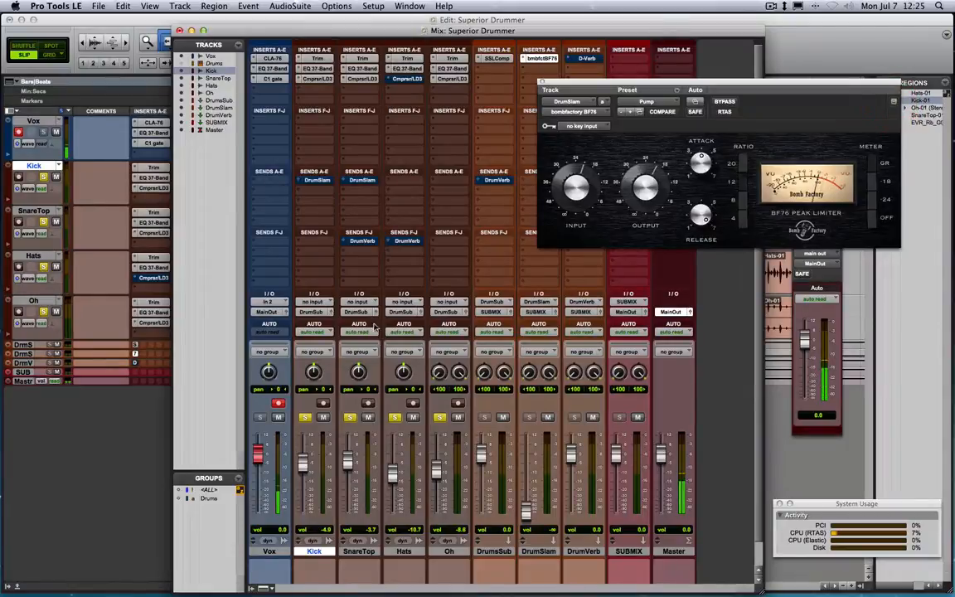
Check the DrumSlam send levels on the Kick and SnareTop tracks and close the send window.
{"action": "left_click", "coordinate": [318, 181]}
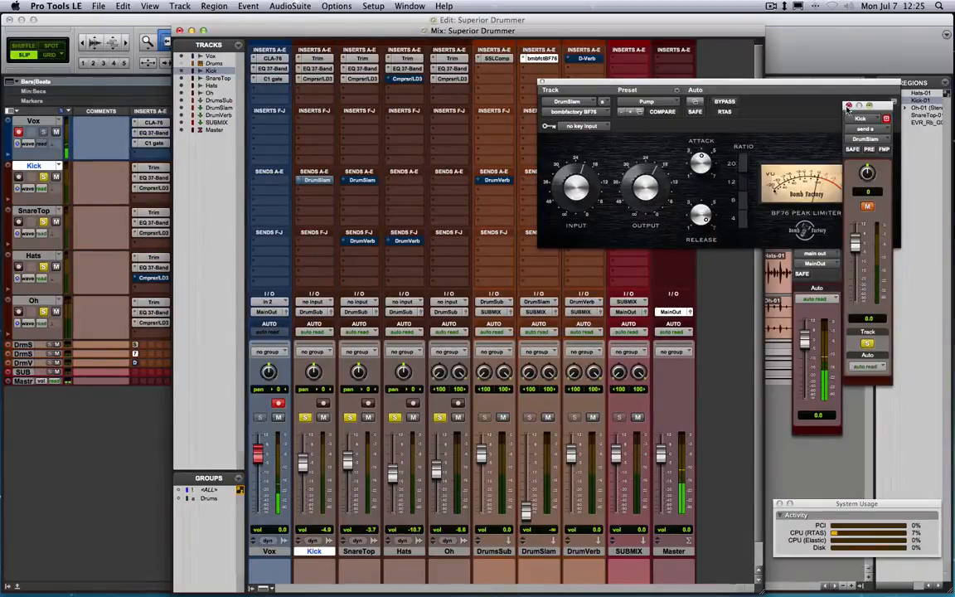
{"action": "left_click", "coordinate": [362, 180]}
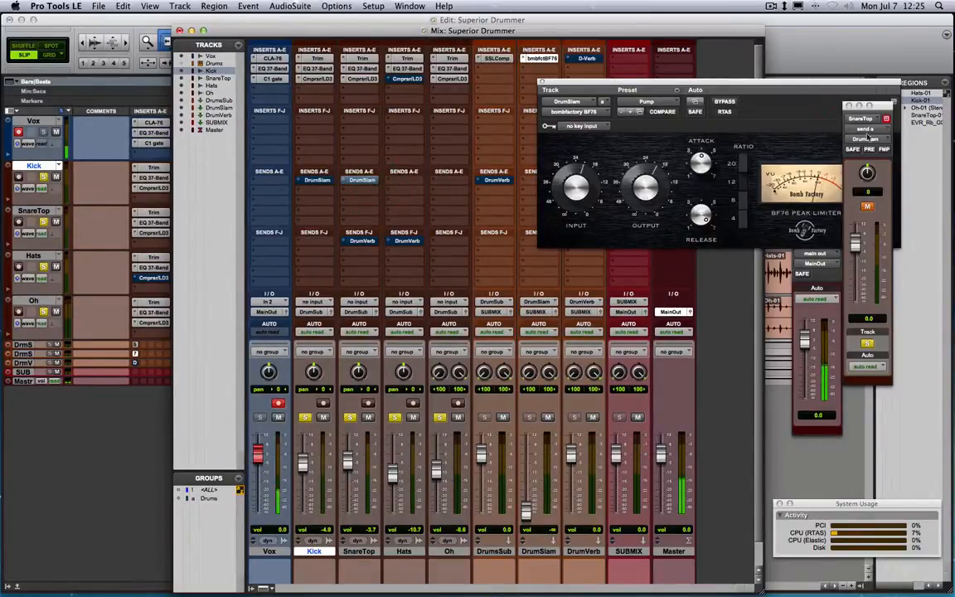
{"action": "left_click", "coordinate": [849, 106]}
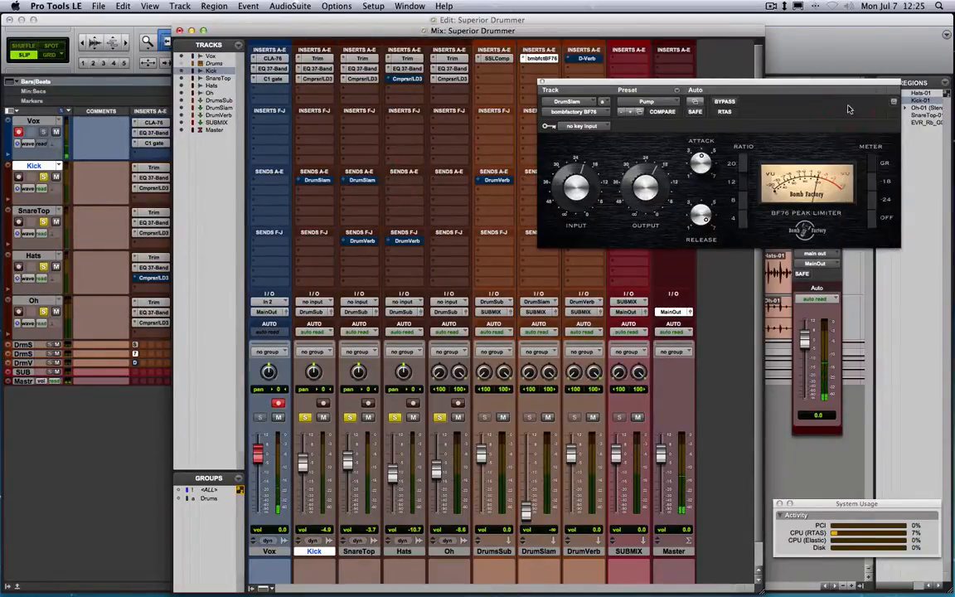
Unmute the DrumSlam sends on the Kick and SnareTop tracks.
{"action": "left_click", "coordinate": [323, 183]}
{"action": "left_click", "coordinate": [323, 182]}
{"action": "left_click", "coordinate": [321, 182], "text": "super"}
{"action": "left_click", "coordinate": [352, 182], "text": "super"}
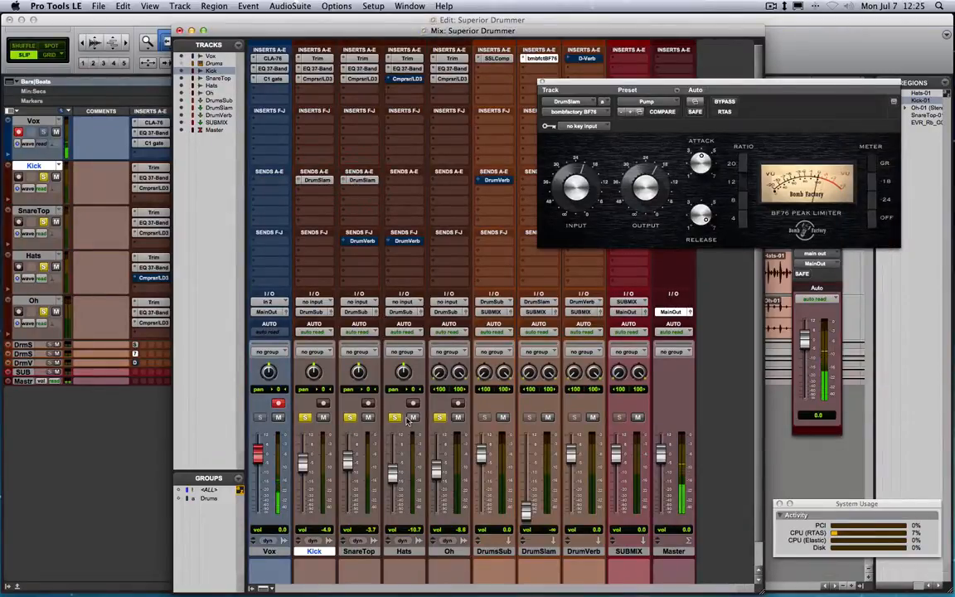
Solo only the Kick track and audition the DrumSlam blend with its fader, returning the fader to -∞.
{"action": "left_click", "coordinate": [306, 417], "text": "alt"}
{"action": "left_click", "coordinate": [307, 417]}
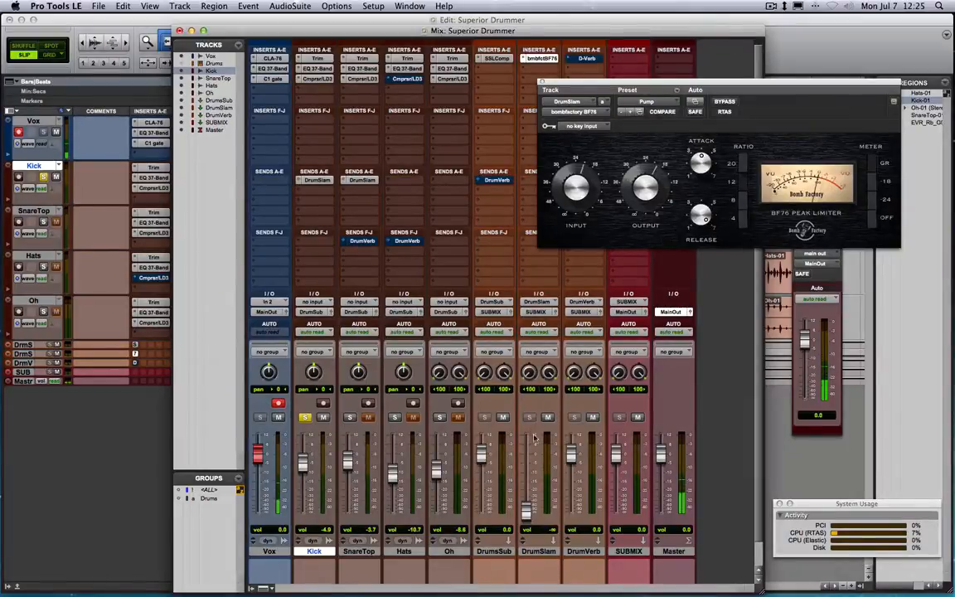
{"action": "left_click_drag", "start_coordinate": [527, 515], "coordinate": [528, 540]}
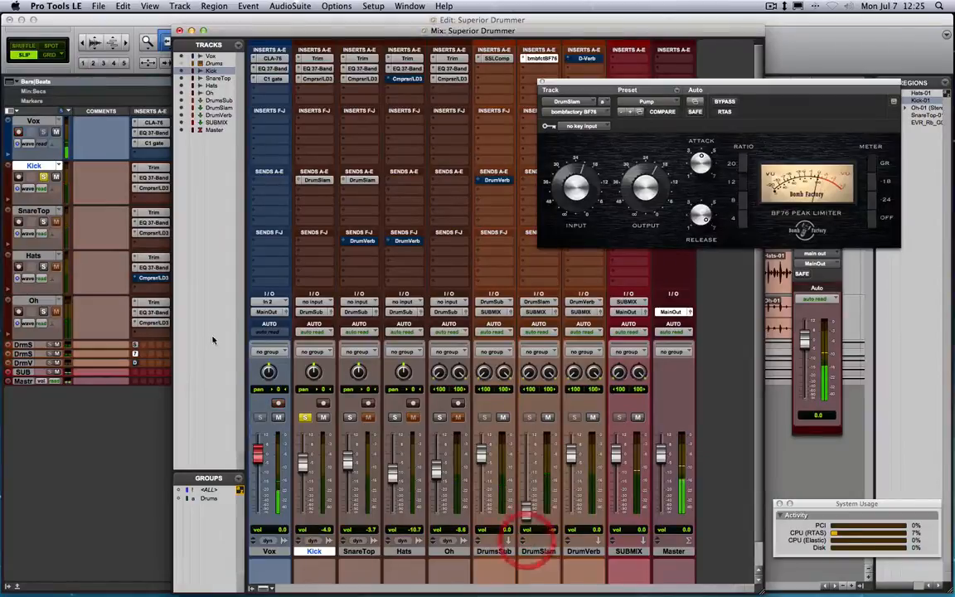
Switch the solo from Kick to SnareTop and audition the DrumSlam blend during playback, returning its fader to -∞.
{"action": "left_click", "coordinate": [306, 418]}
{"action": "left_click", "coordinate": [347, 417]}
{"action": "key", "text": "space"}
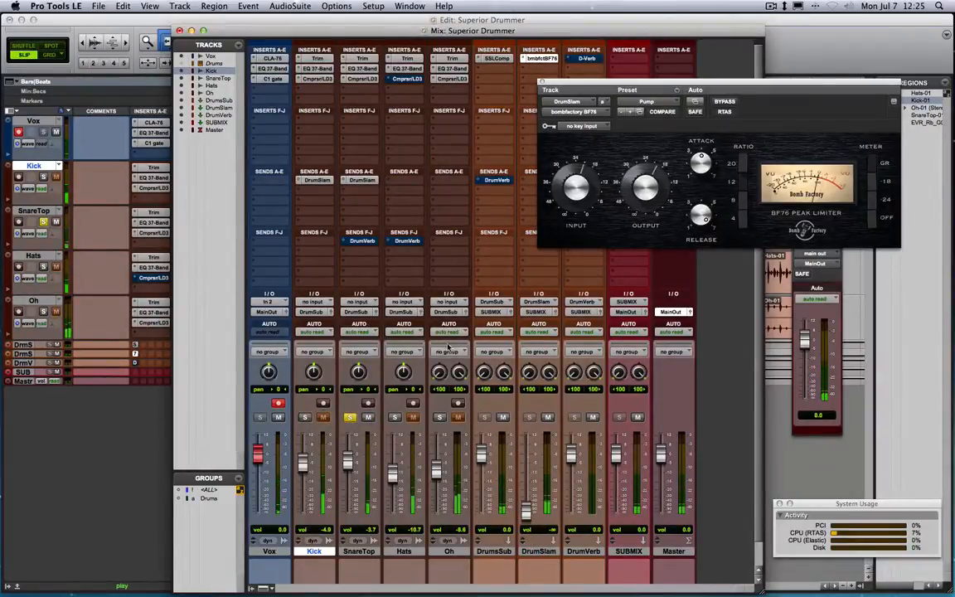
{"action": "mouse_move", "coordinate": [525, 490]}
{"action": "left_mouse_down"}
{"action": "mouse_move", "coordinate": [528, 454]}
{"action": "mouse_move", "coordinate": [526, 510]}
{"action": "left_mouse_up"}
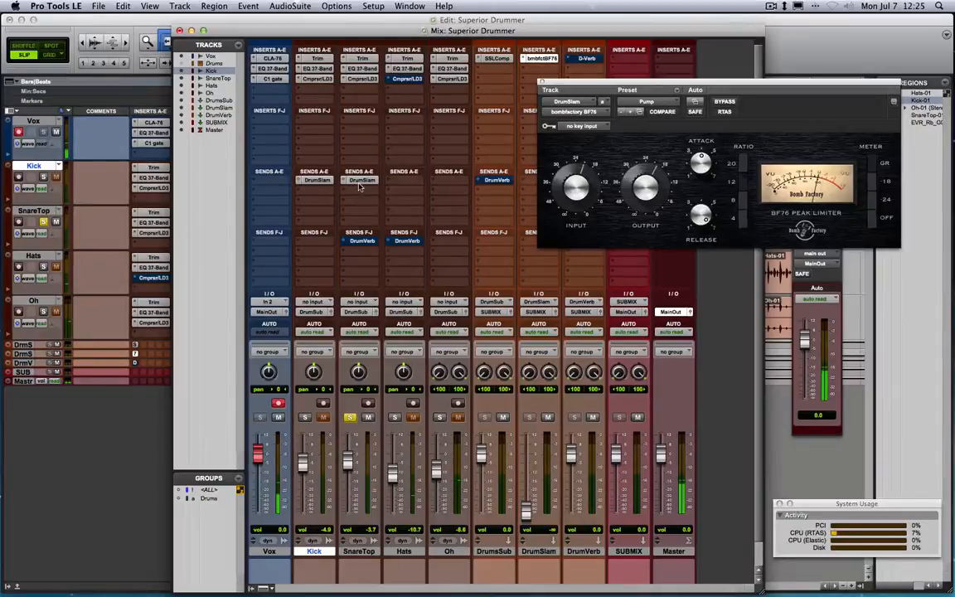
Copy the SnareTop track's DrumSlam send to the Oh track, check its level and close the send window.
{"action": "left_click_drag", "start_coordinate": [359, 183], "coordinate": [450, 181]}
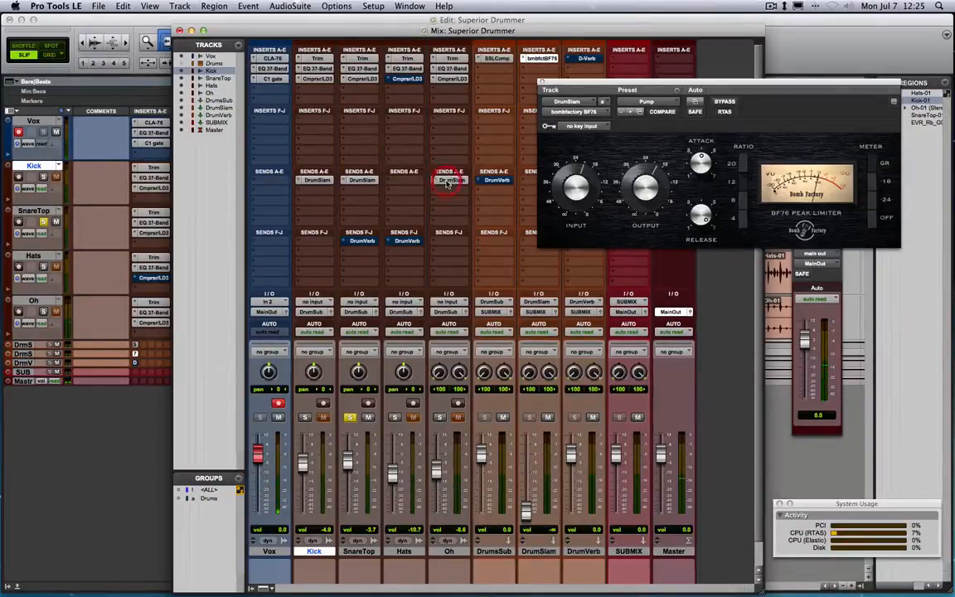
{"action": "left_click", "coordinate": [452, 180]}
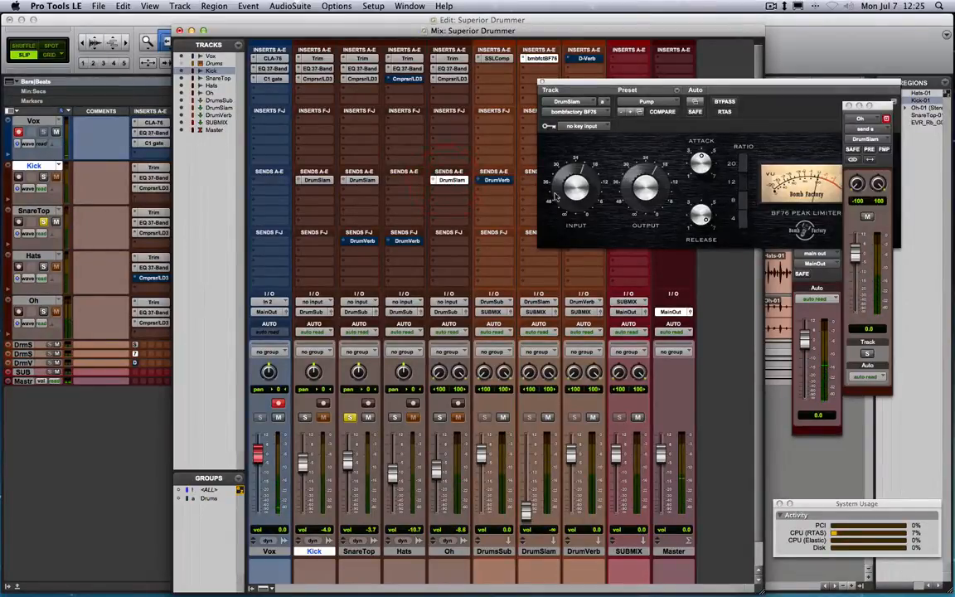
{"action": "left_click", "coordinate": [849, 106]}
Solo the Oh track, audition the DrumSlam blend with its fader, return the fader to -∞ and clear the solo.
{"action": "left_click", "coordinate": [439, 417]}
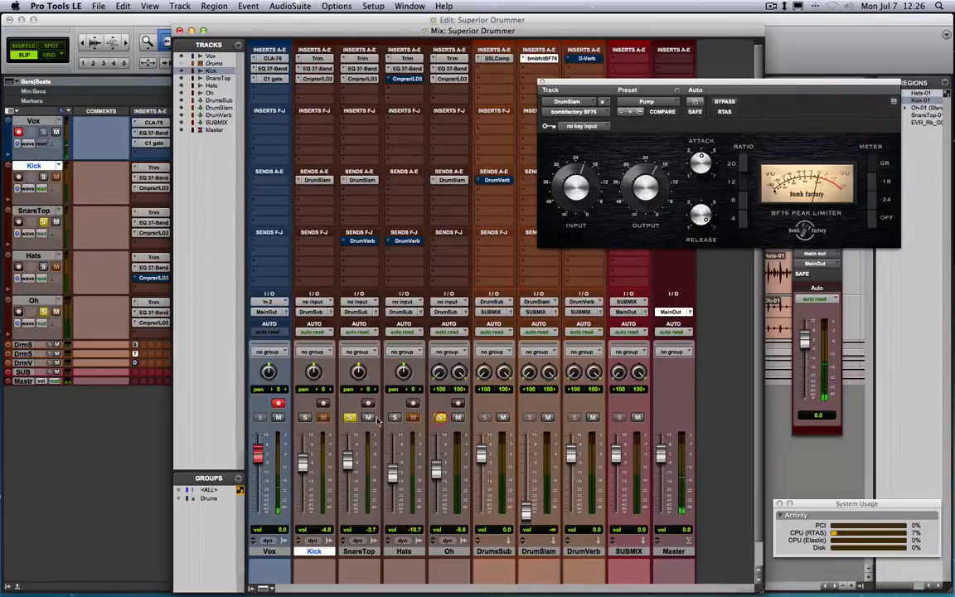
{"action": "left_click_drag", "start_coordinate": [525, 507], "coordinate": [531, 469]}
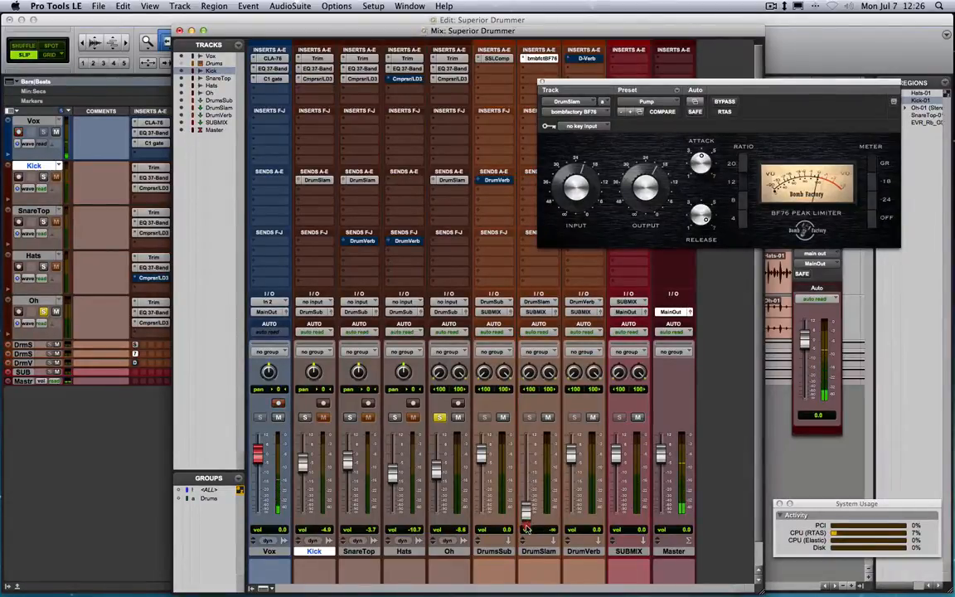
{"action": "left_click_drag", "start_coordinate": [526, 478], "coordinate": [496, 501]}
{"action": "left_click", "coordinate": [439, 417]}
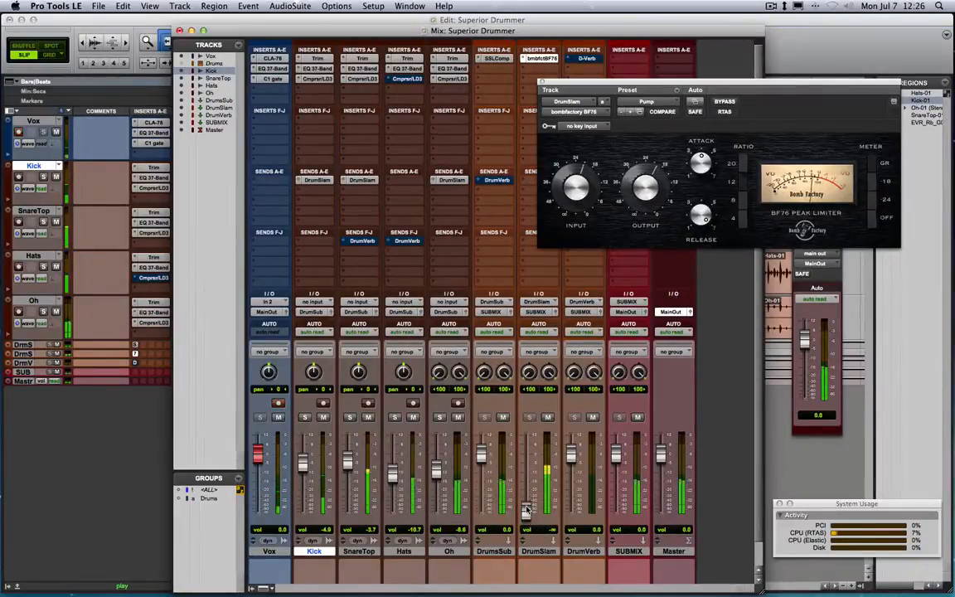
Balance the full kit during playback with DrumSlam at -14.1, Oh at -11.7 and Hats at -12.0, and close the BF76 limiter.
{"action": "left_click_drag", "start_coordinate": [525, 509], "coordinate": [527, 475]}
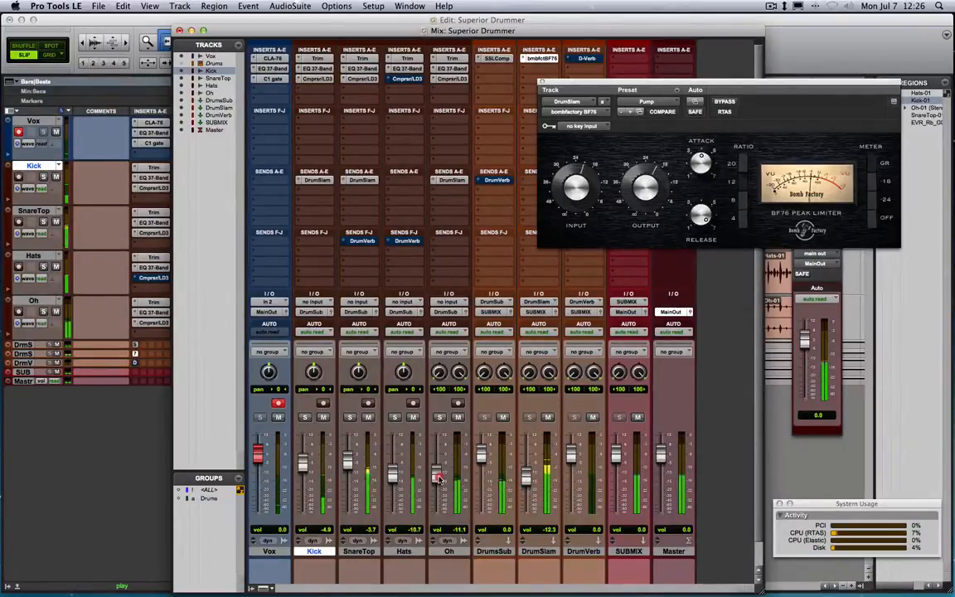
{"action": "left_click_drag", "start_coordinate": [438, 475], "coordinate": [439, 479]}
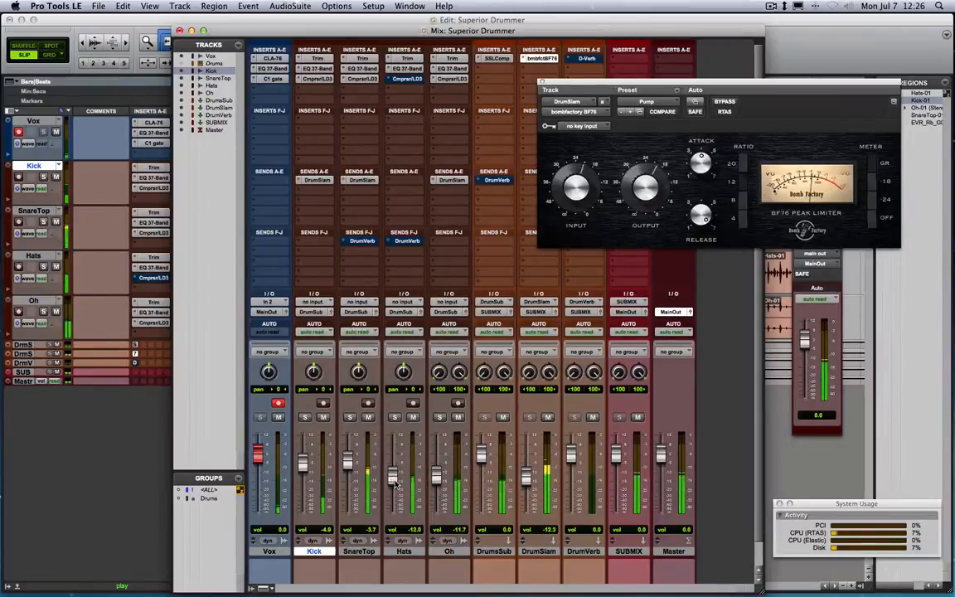
{"action": "mouse_move", "coordinate": [524, 484]}
{"action": "left_mouse_down"}
{"action": "mouse_move", "coordinate": [526, 460]}
{"action": "mouse_move", "coordinate": [526, 486]}
{"action": "left_mouse_up"}
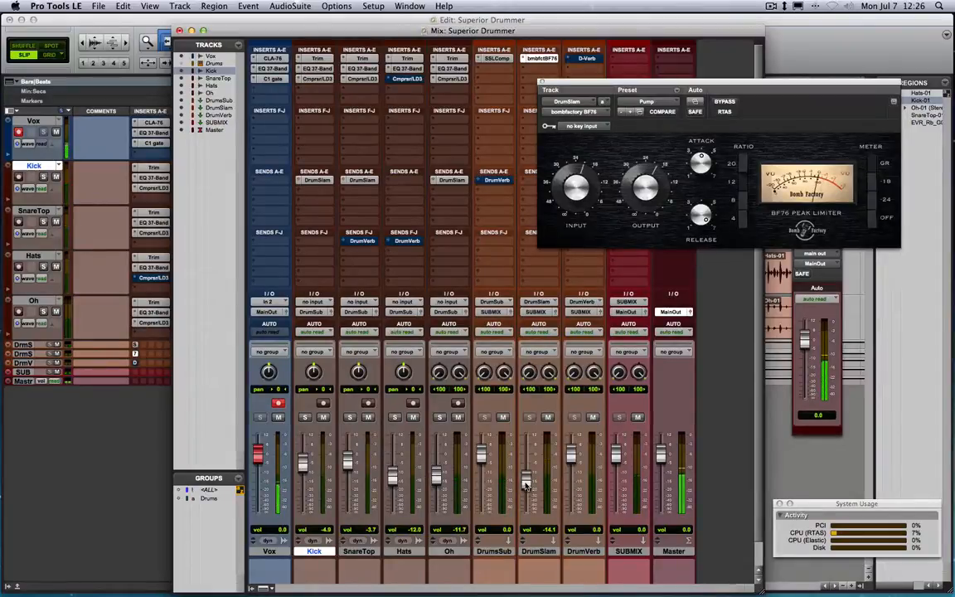
{"action": "left_click", "coordinate": [541, 84]}
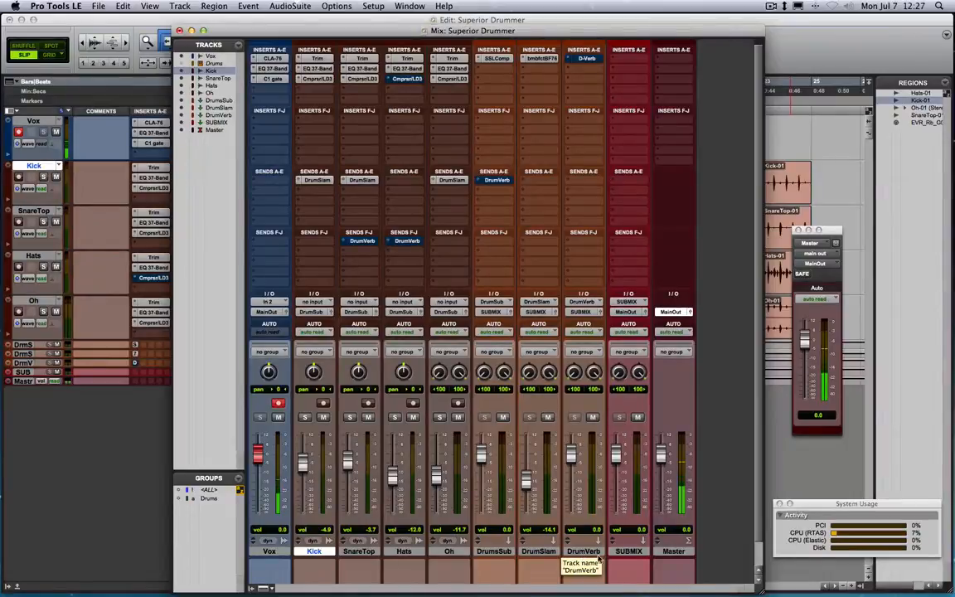
Open the SnareTop track's DrumVerb send, pin its window so it stays open and solo SnareTop.
{"action": "scroll", "coordinate": [372, 426], "scroll_direction": "down", "scroll_amount": 1}
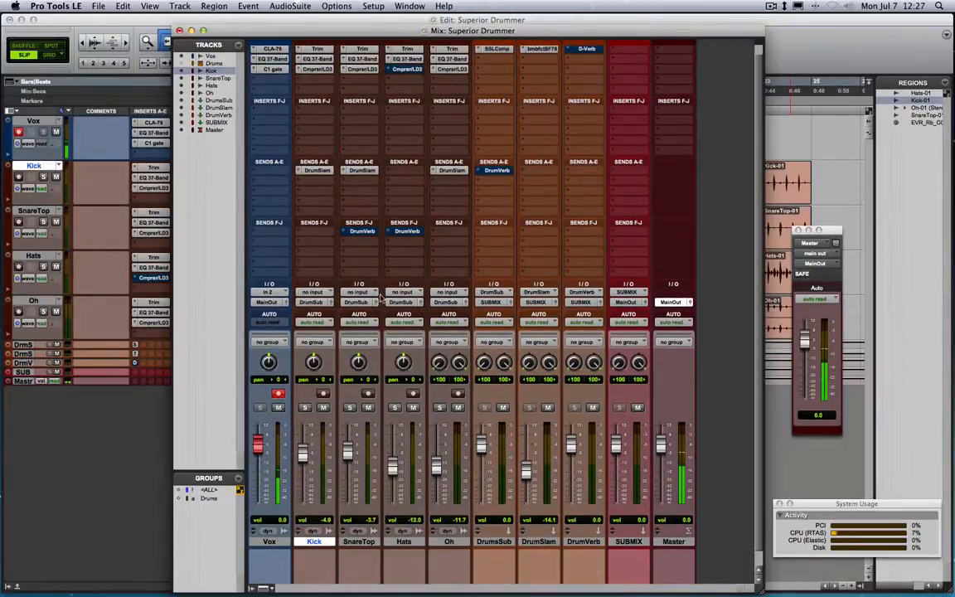
{"action": "left_click", "coordinate": [363, 233]}
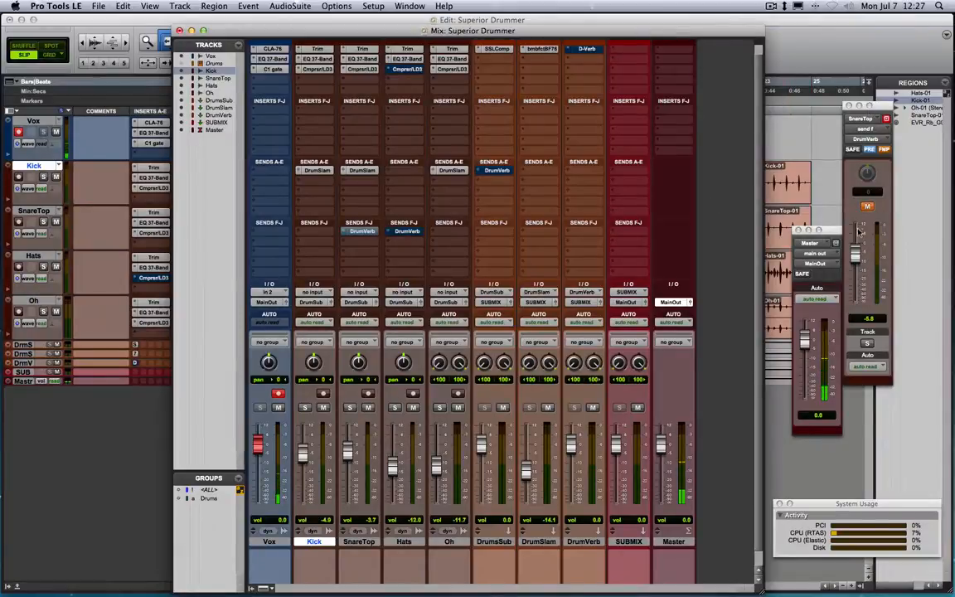
{"action": "left_click", "coordinate": [886, 120]}
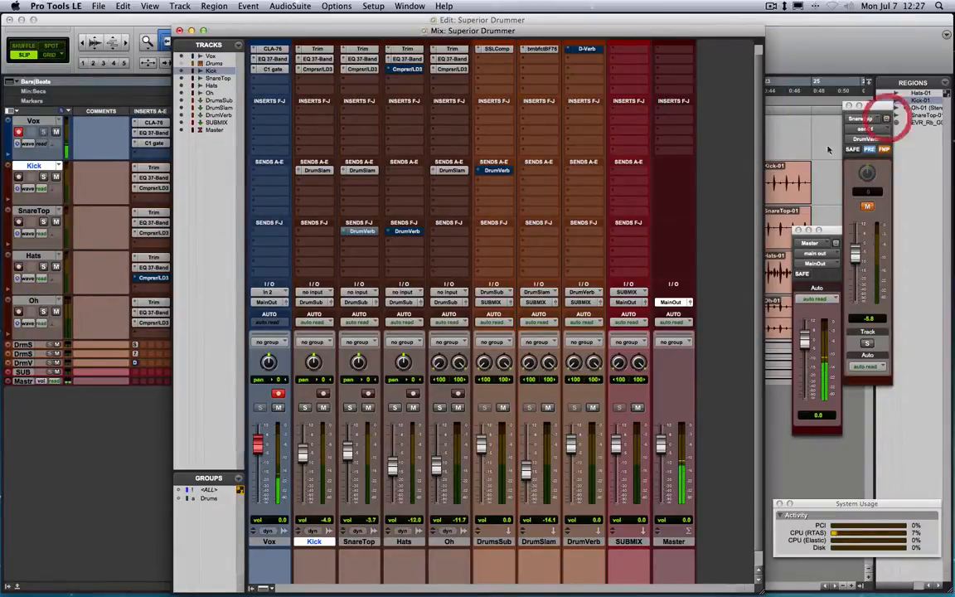
{"action": "left_click", "coordinate": [349, 407]}
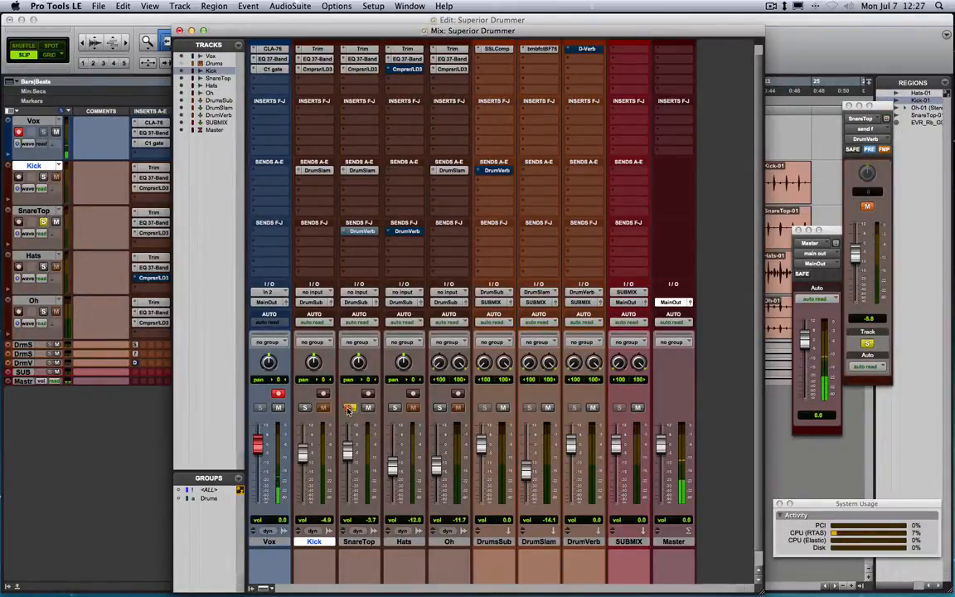
Open the D-Verb on the DrumVerb track, choose the Plate algorithm and take the reverb out of bypass.
{"action": "scroll", "coordinate": [572, 68], "scroll_direction": "up", "scroll_amount": 1}
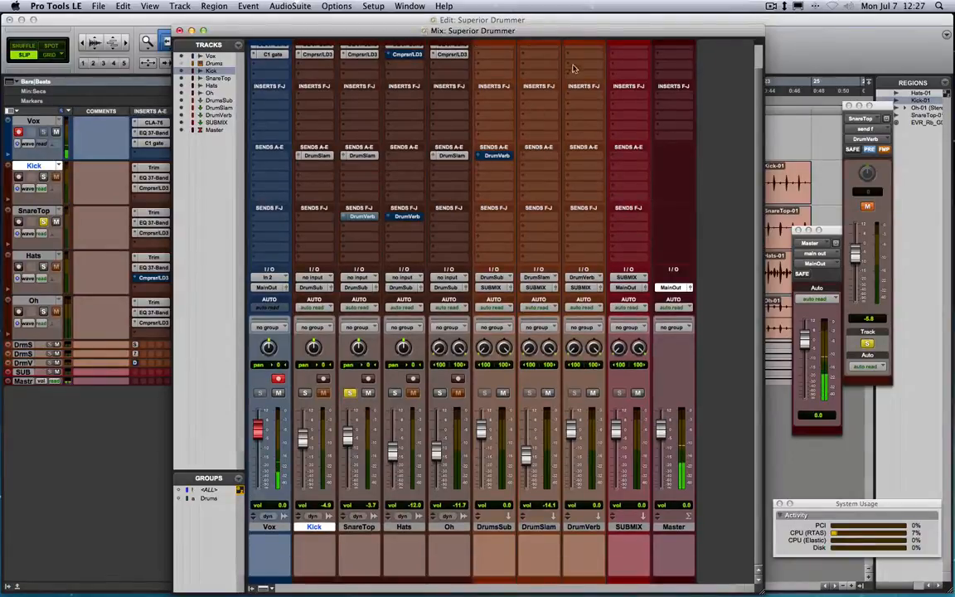
{"action": "left_click", "coordinate": [592, 63]}
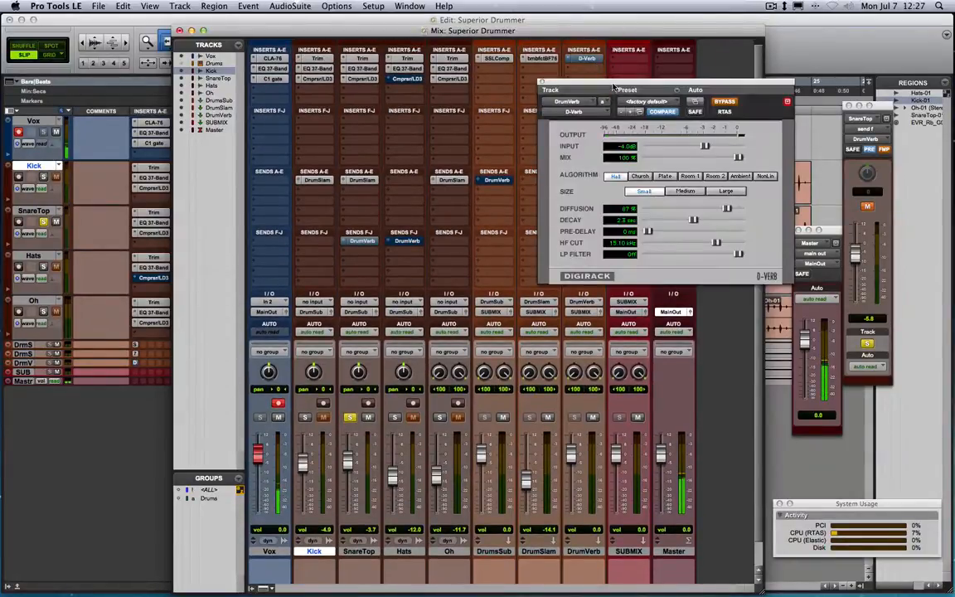
{"action": "left_click_drag", "start_coordinate": [552, 81], "coordinate": [432, 98]}
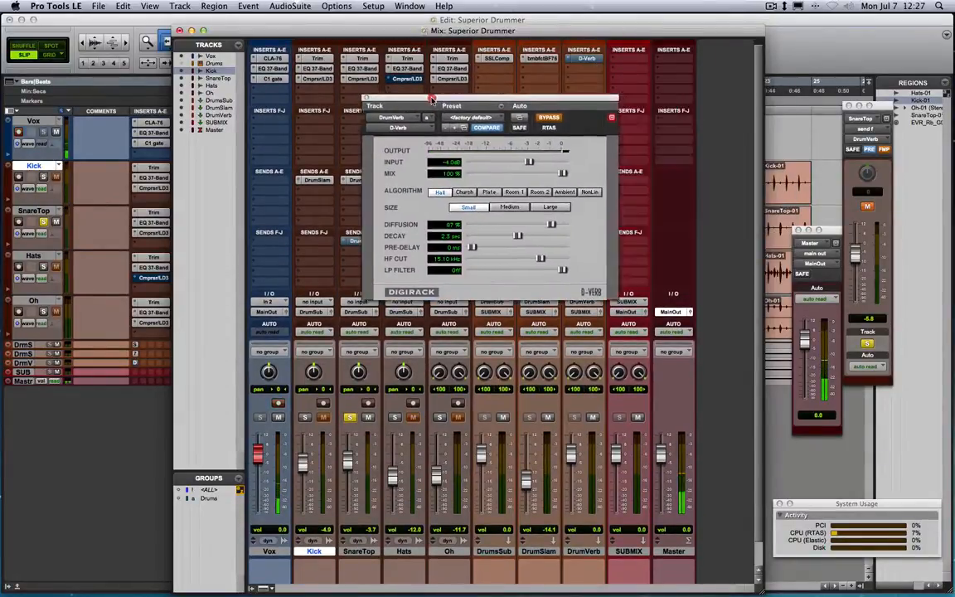
{"action": "left_click", "coordinate": [481, 193]}
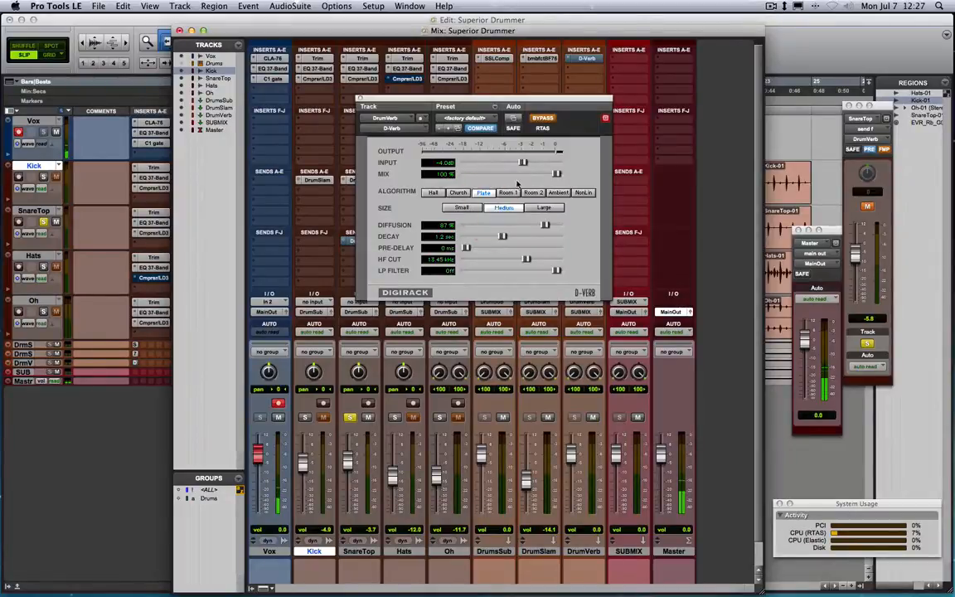
{"action": "left_click", "coordinate": [543, 122]}
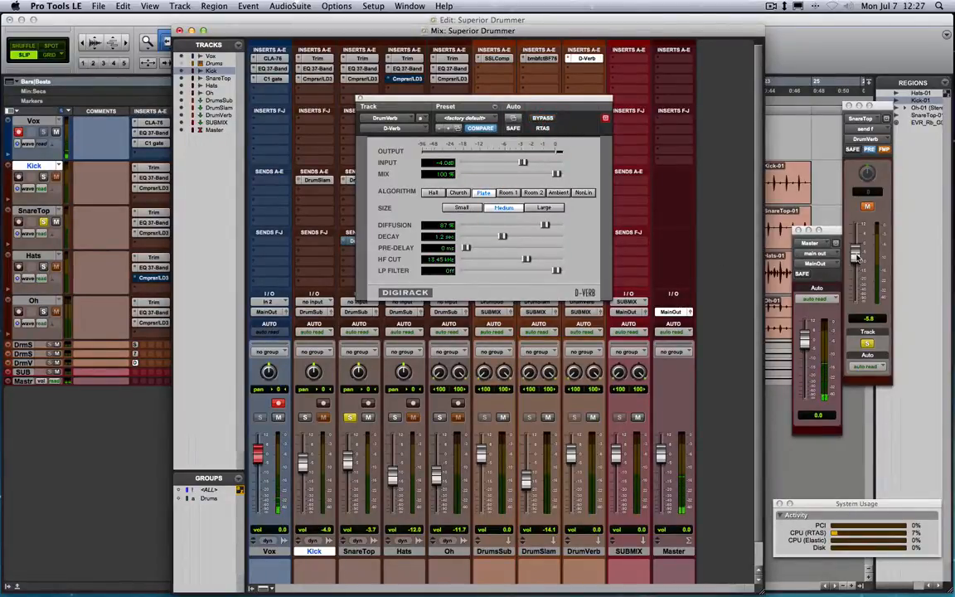
Unmute the SnareTop track's DrumVerb send, set it to -8.6 during playback, close the D-Verb and unsolo SnareTop.
{"action": "left_click_drag", "start_coordinate": [857, 257], "coordinate": [858, 308]}
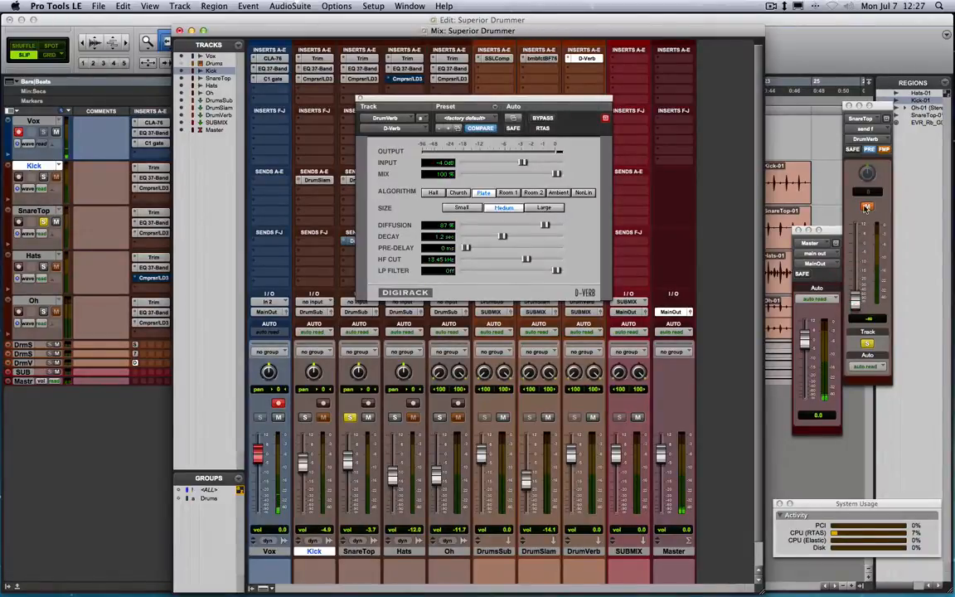
{"action": "left_click", "coordinate": [866, 208]}
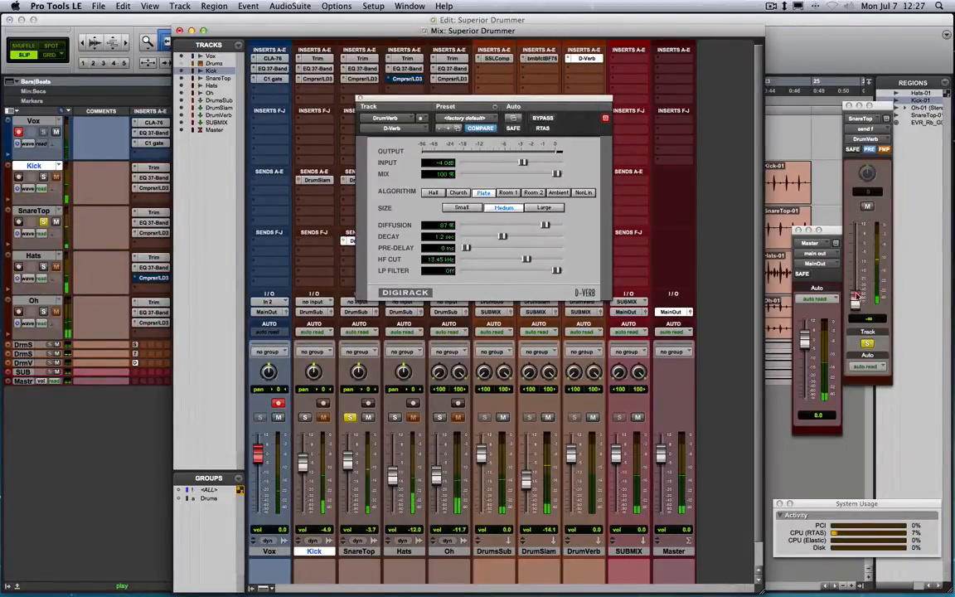
{"action": "left_click_drag", "start_coordinate": [857, 296], "coordinate": [856, 259]}
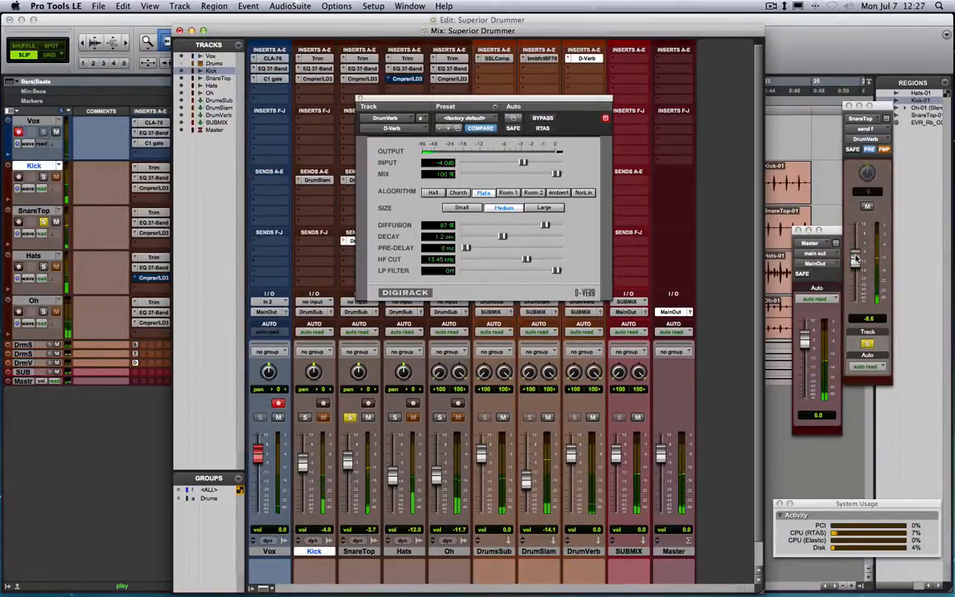
{"action": "left_click", "coordinate": [359, 100]}
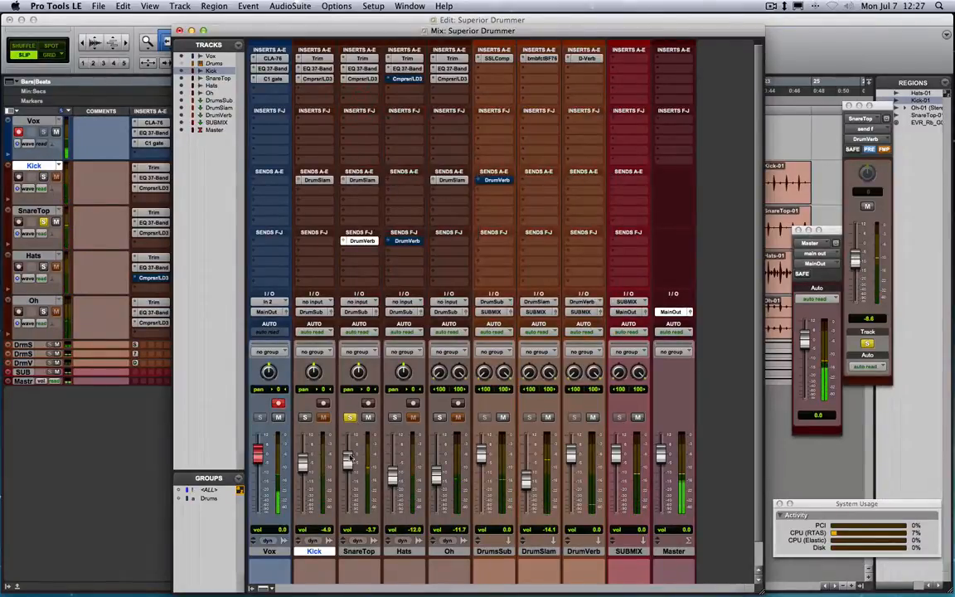
{"action": "left_click", "coordinate": [350, 418]}
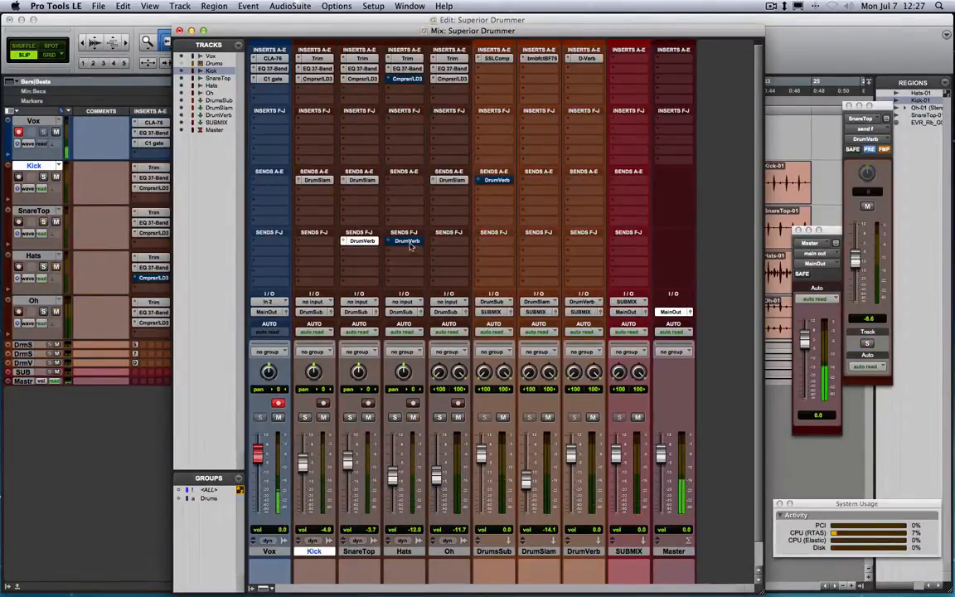
Solo the Hats track, unmute its DrumVerb send and set the send level to -14.5 during playback.
{"action": "left_click", "coordinate": [395, 417]}
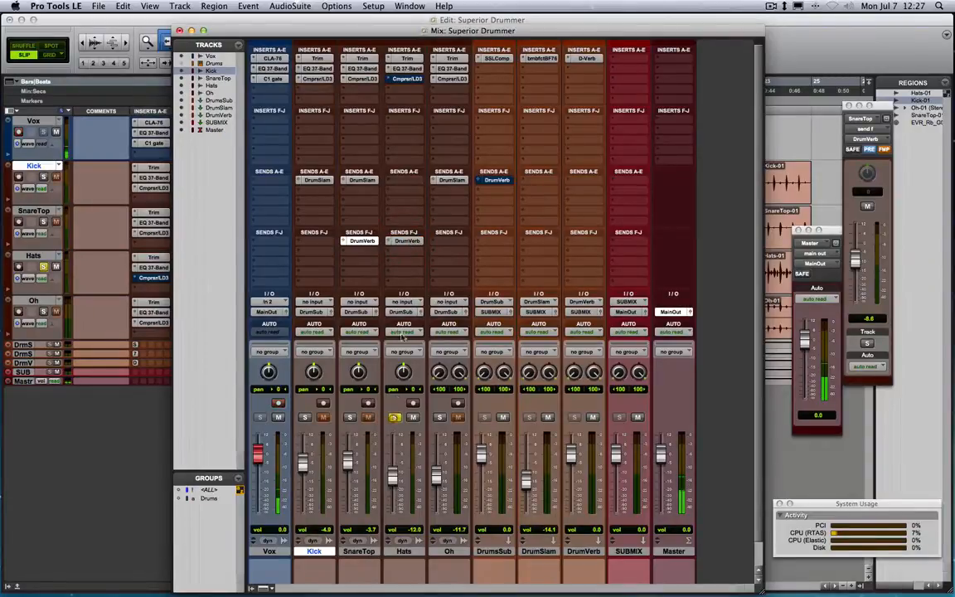
{"action": "left_click", "coordinate": [405, 248]}
{"action": "left_click", "coordinate": [405, 241]}
{"action": "left_click", "coordinate": [405, 242]}
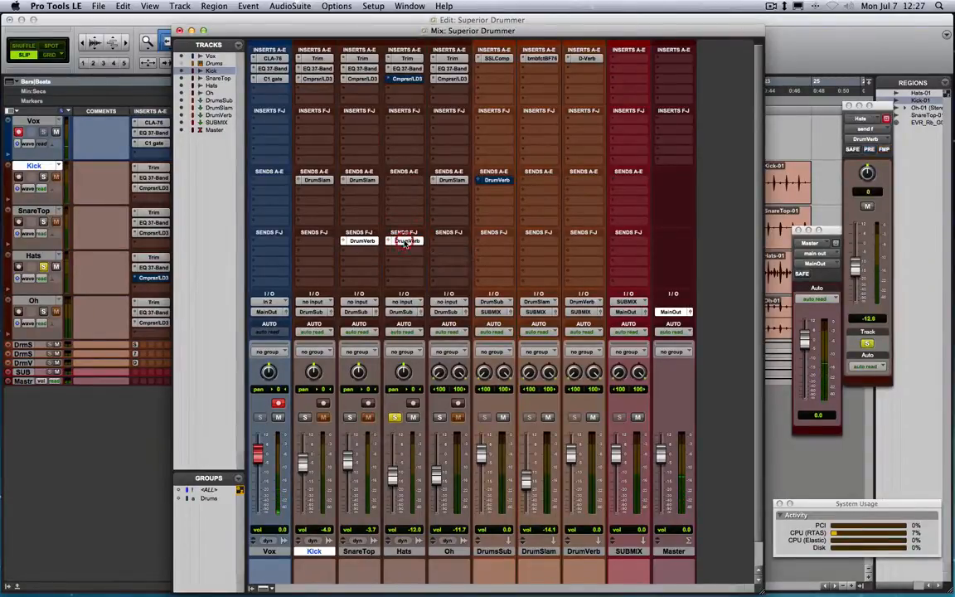
{"action": "key", "text": "space"}
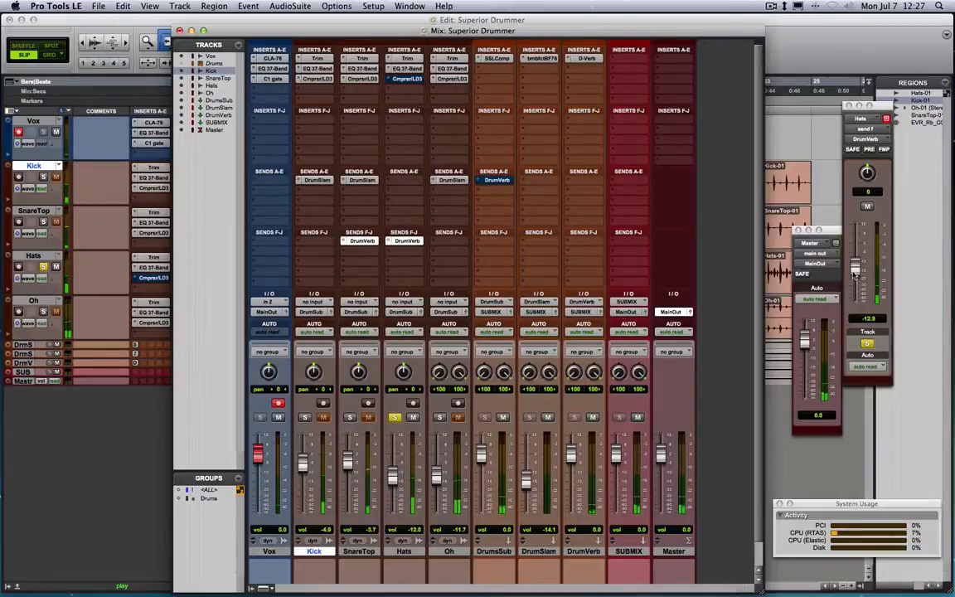
{"action": "mouse_move", "coordinate": [854, 267]}
{"action": "left_mouse_down"}
{"action": "mouse_move", "coordinate": [855, 251]}
{"action": "mouse_move", "coordinate": [855, 275]}
{"action": "left_mouse_up"}
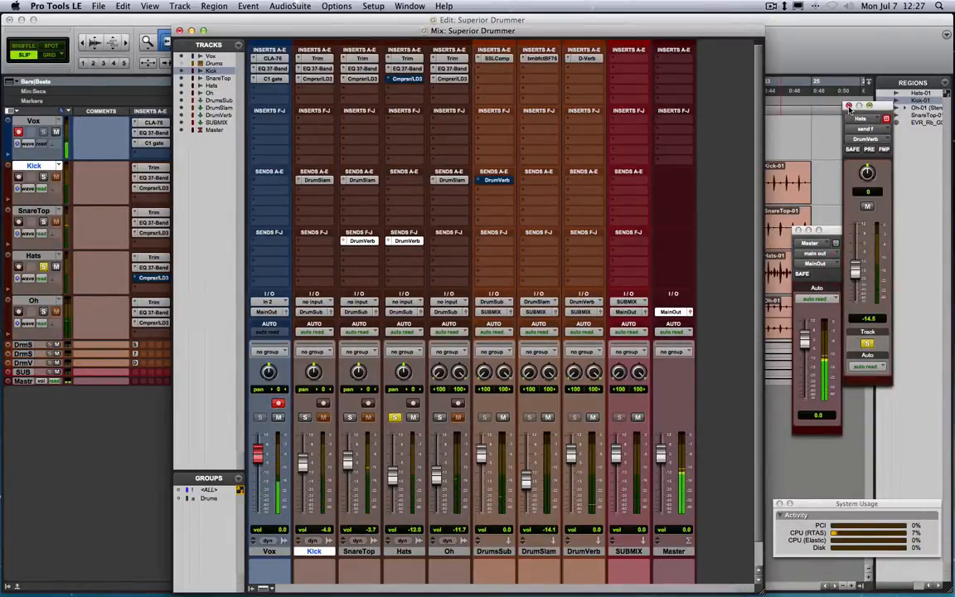
Check the SnareTop DrumVerb send's settings, switch the Hats DrumVerb send to pre-fader and select the Hats track.
{"action": "left_click", "coordinate": [364, 240]}
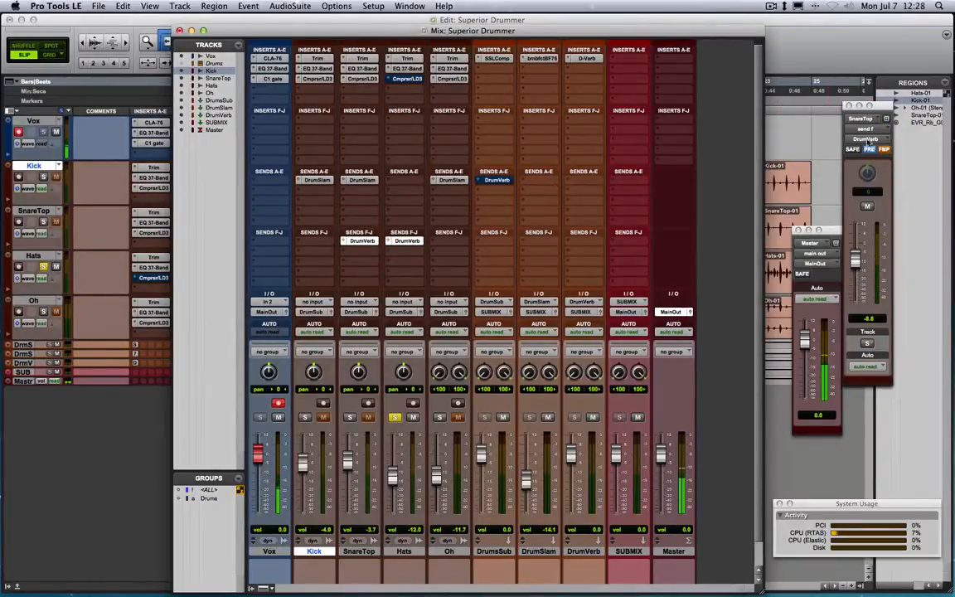
{"action": "left_click", "coordinate": [407, 241]}
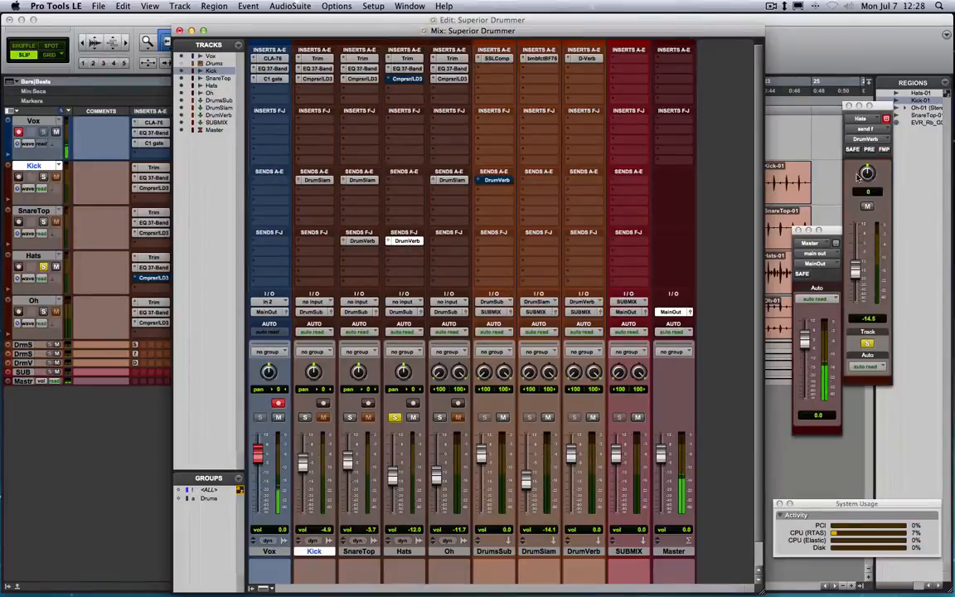
{"action": "left_click", "coordinate": [869, 150]}
{"action": "left_click", "coordinate": [404, 551]}
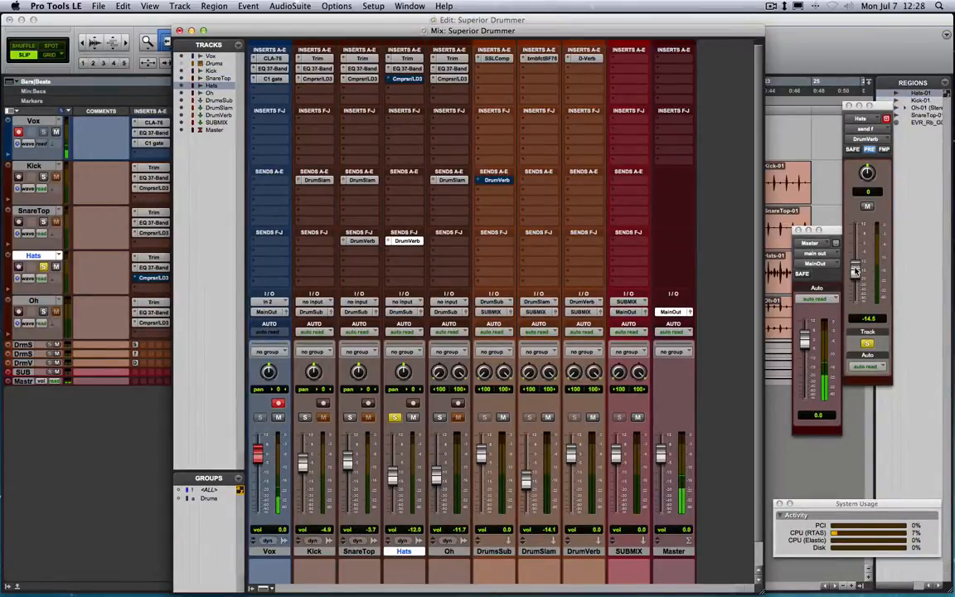
Lower the Hats track's DrumVerb send level to -23.8 and close the send's fader window.
{"action": "mouse_move", "coordinate": [856, 271]}
{"action": "left_mouse_down"}
{"action": "mouse_move", "coordinate": [856, 252]}
{"action": "mouse_move", "coordinate": [858, 280]}
{"action": "left_mouse_up"}
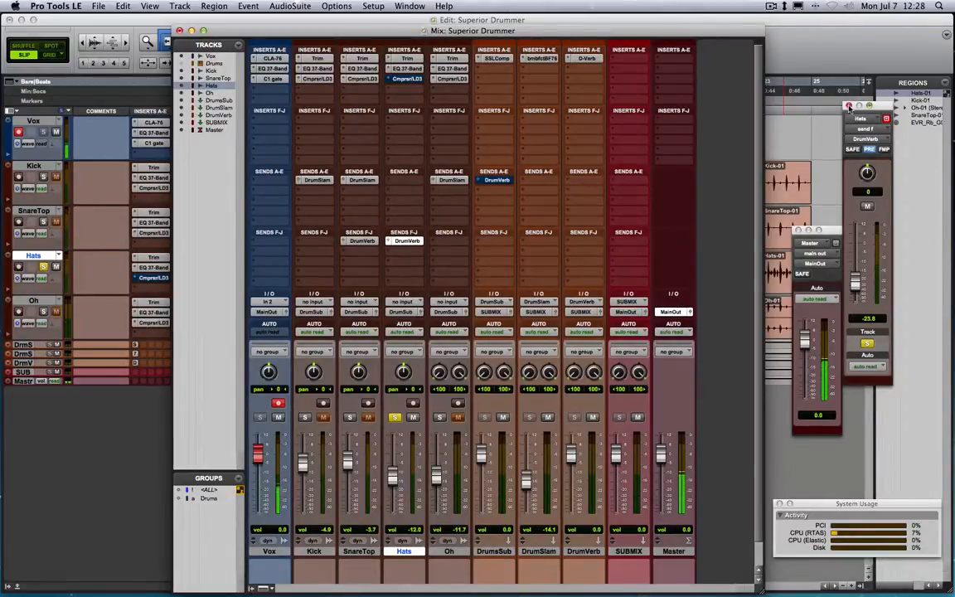
{"action": "left_click", "coordinate": [849, 107]}
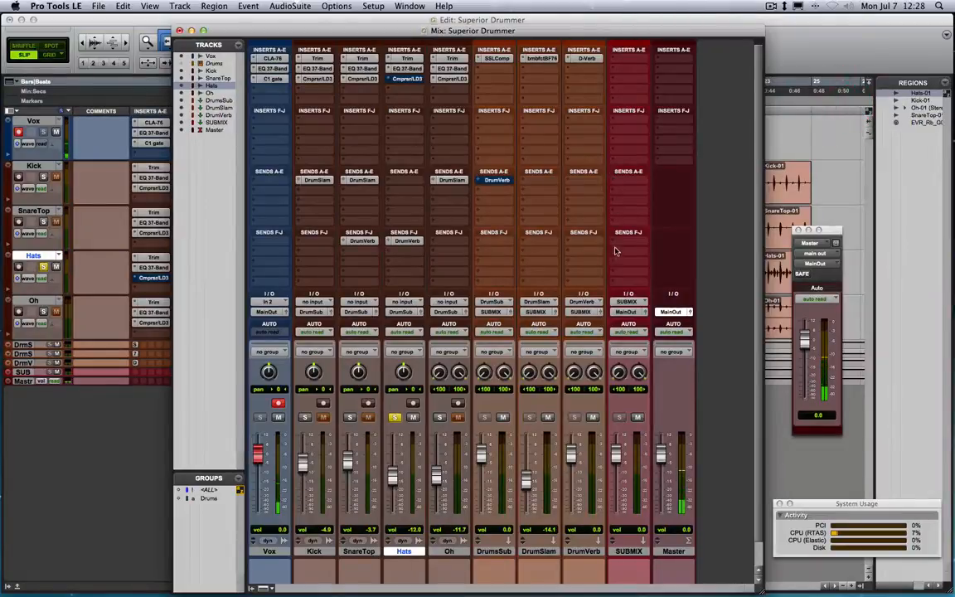
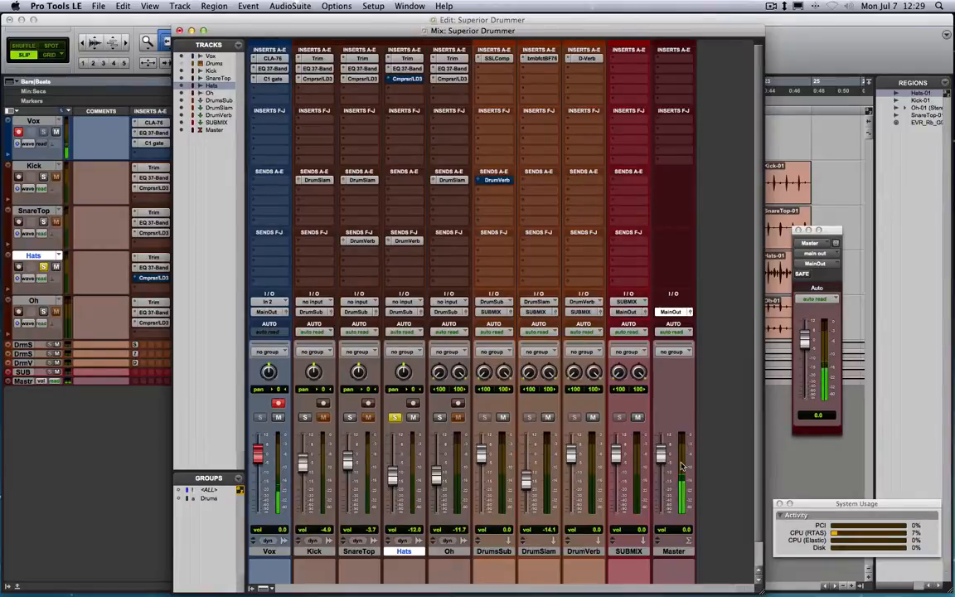
{"action": "scroll", "coordinate": [686, 459], "scroll_direction": "down", "scroll_amount": 1}
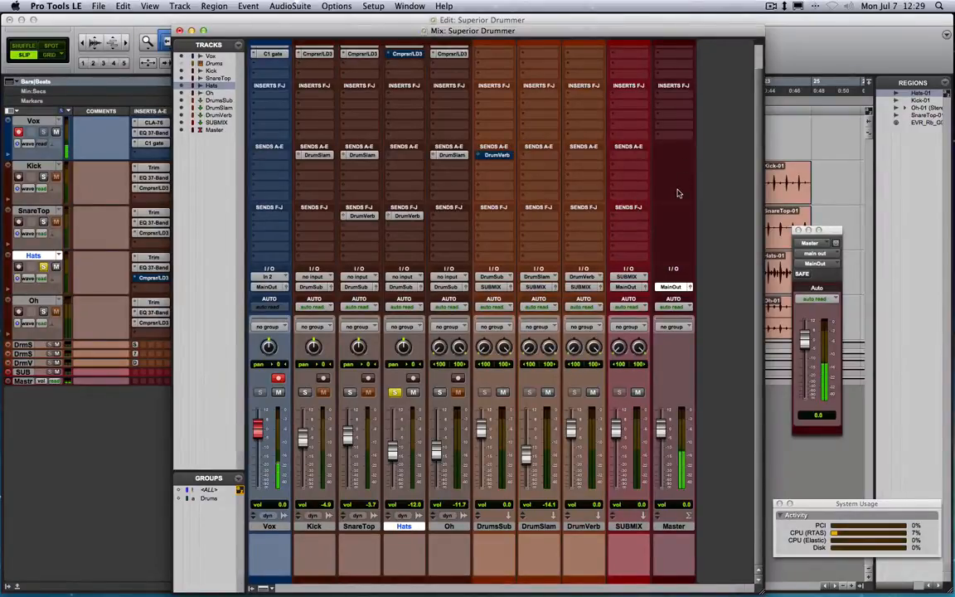
{"action": "scroll", "coordinate": [677, 193], "scroll_direction": "up", "scroll_amount": 1}
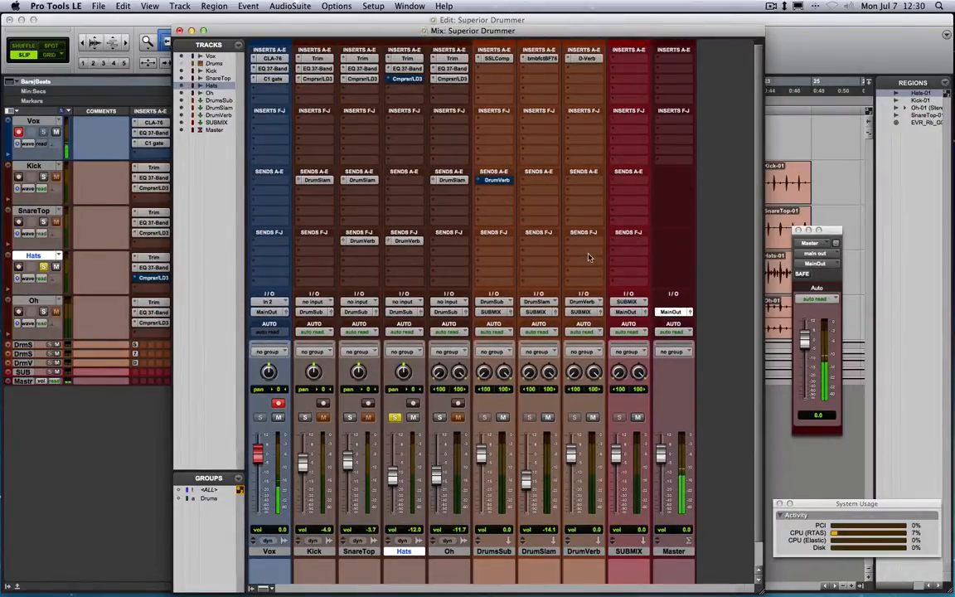
Open the DrumsSub track's DrumVerb send, clear all track solos and lower the send level to -39.6 around playback.
{"action": "left_click", "coordinate": [497, 180]}
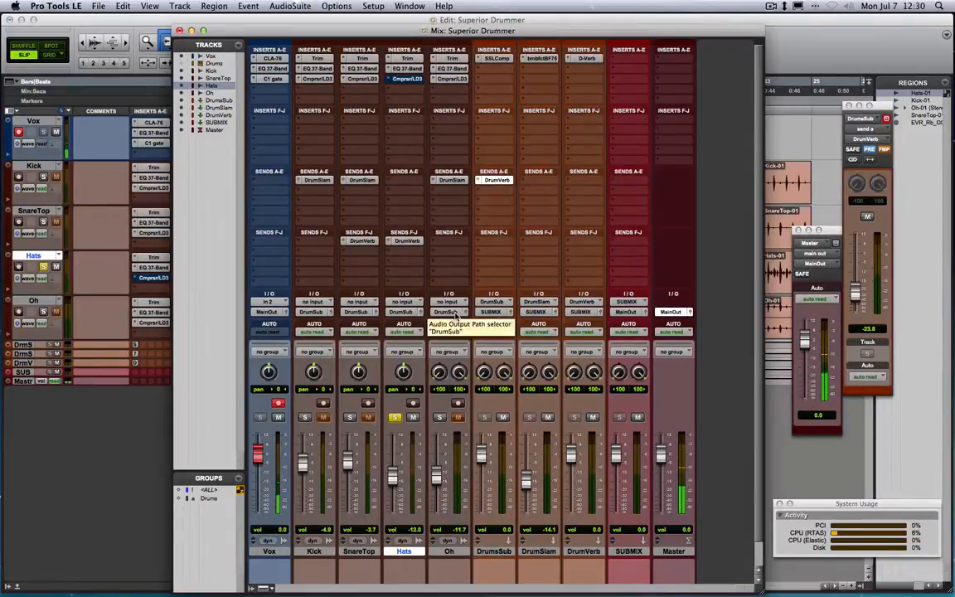
{"action": "left_click_drag", "start_coordinate": [305, 418], "coordinate": [441, 418]}
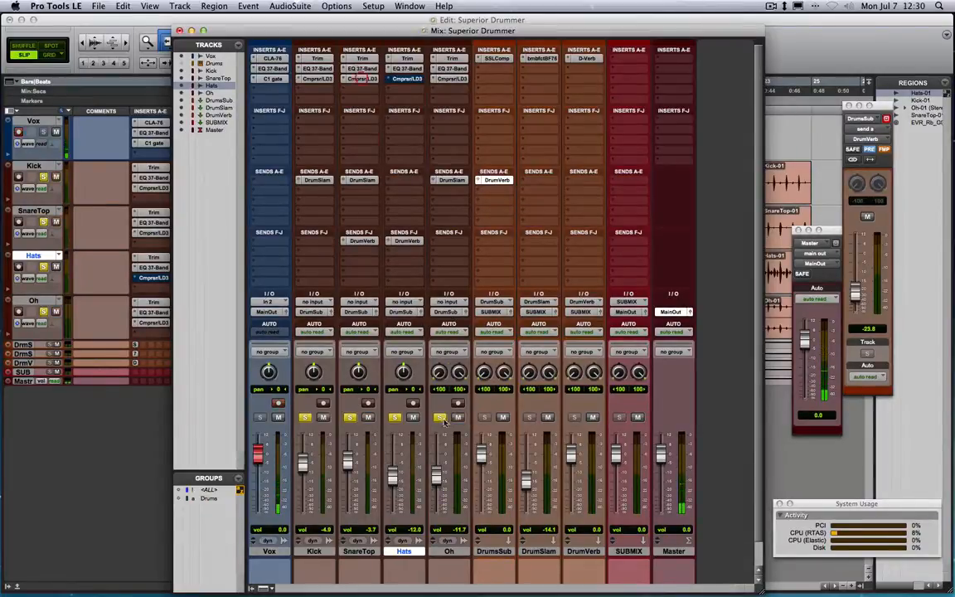
{"action": "left_click", "coordinate": [396, 418], "text": "alt"}
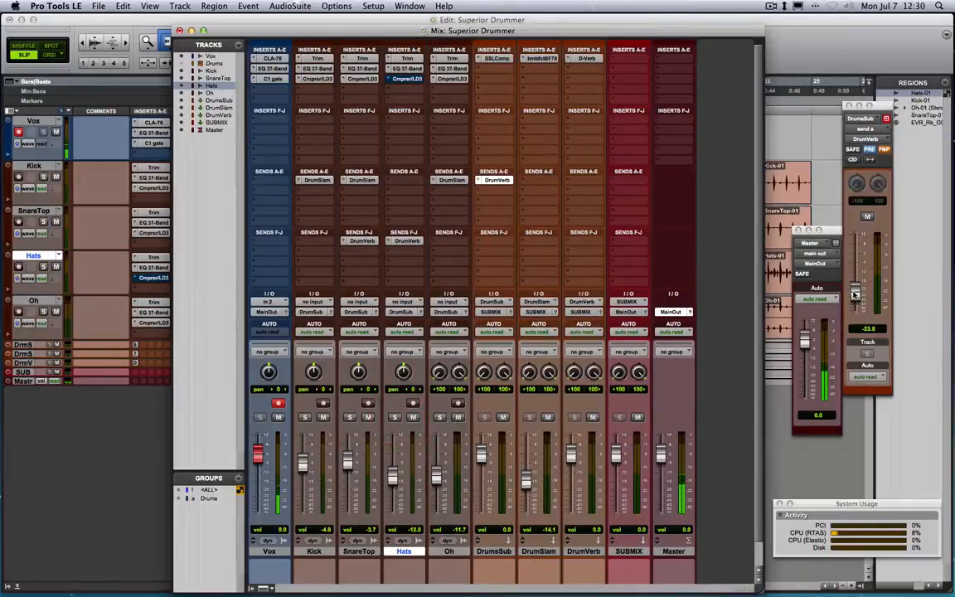
{"action": "mouse_move", "coordinate": [855, 295]}
{"action": "left_mouse_down"}
{"action": "mouse_move", "coordinate": [855, 252]}
{"action": "mouse_move", "coordinate": [855, 305]}
{"action": "left_mouse_up"}
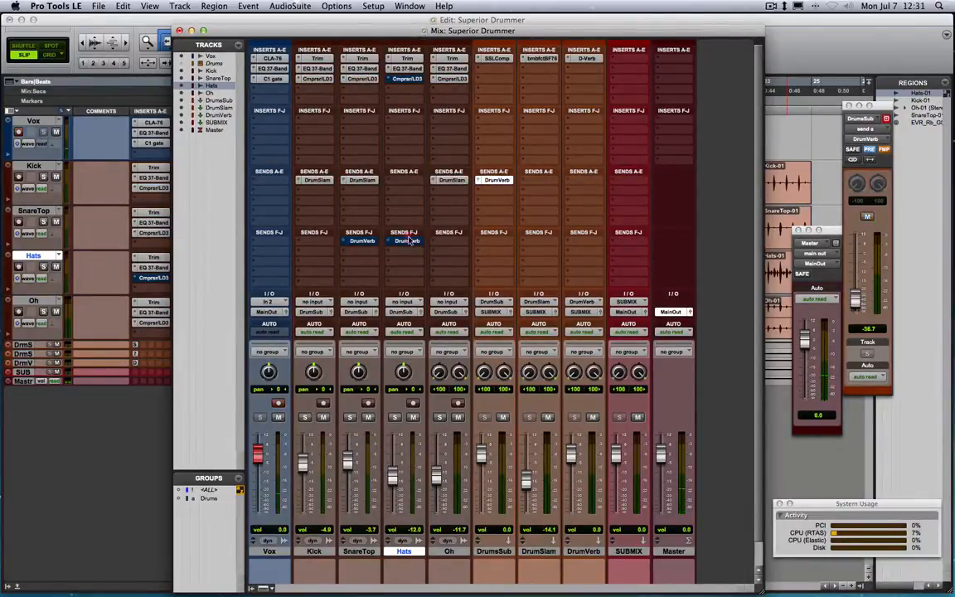
{"action": "key", "text": "space"}
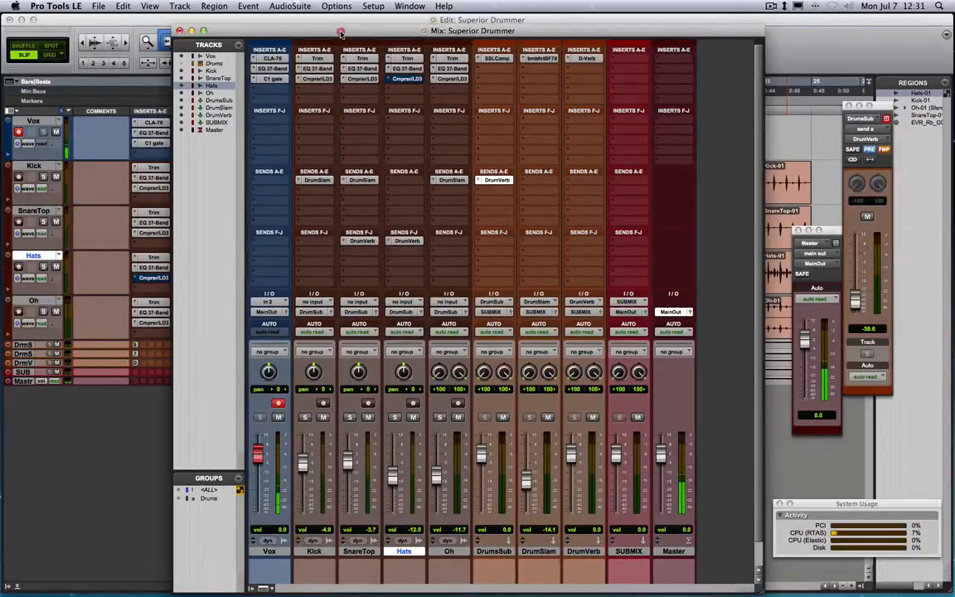
Move the Mix window up over the Edit window's title bar and enlarge it to fit more of the channel strips.
{"action": "left_click_drag", "start_coordinate": [340, 32], "coordinate": [333, 19]}
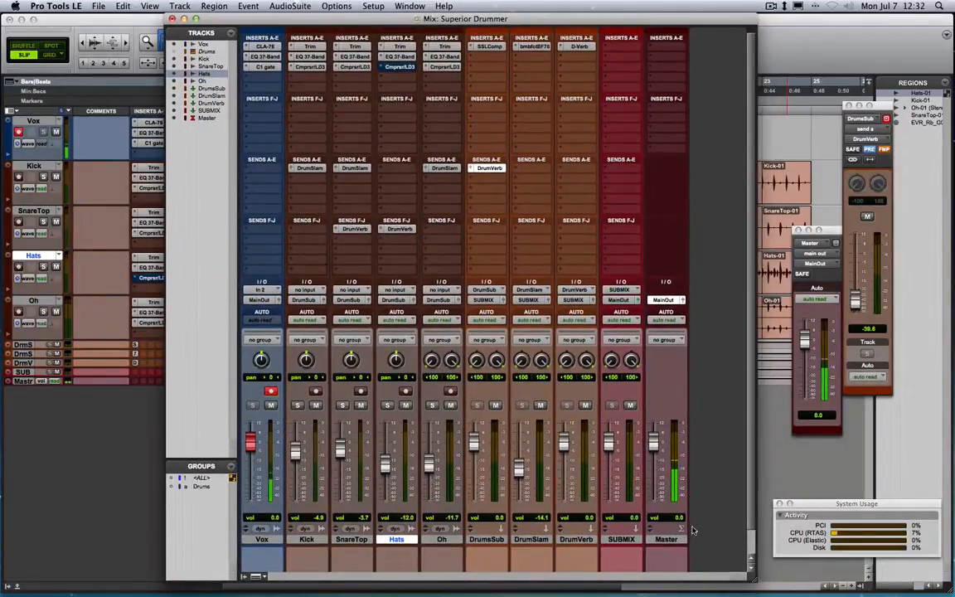
{"action": "scroll", "coordinate": [693, 530], "scroll_direction": "down", "scroll_amount": 1}
{"action": "scroll", "coordinate": [688, 529], "scroll_direction": "up", "scroll_amount": 1}
{"action": "scroll", "coordinate": [728, 542], "scroll_direction": "down", "scroll_amount": 1}
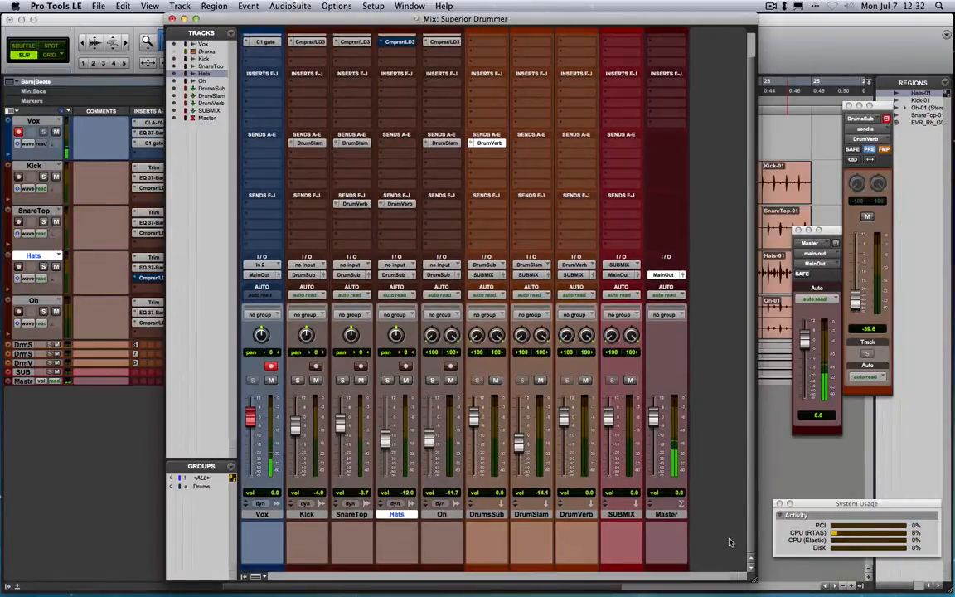
{"action": "scroll", "coordinate": [730, 543], "scroll_direction": "up", "scroll_amount": 1}
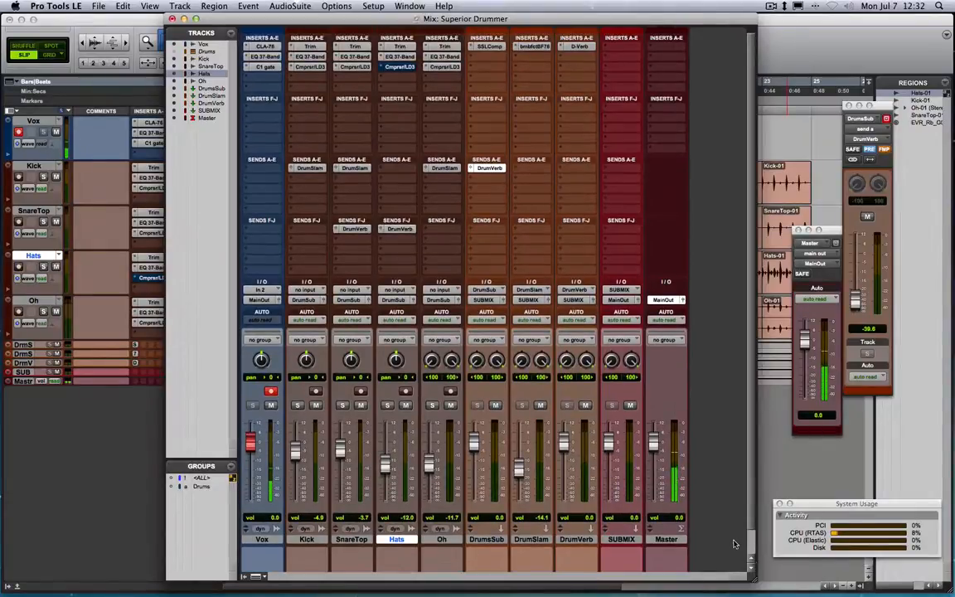
{"action": "left_click_drag", "start_coordinate": [752, 578], "coordinate": [791, 594]}
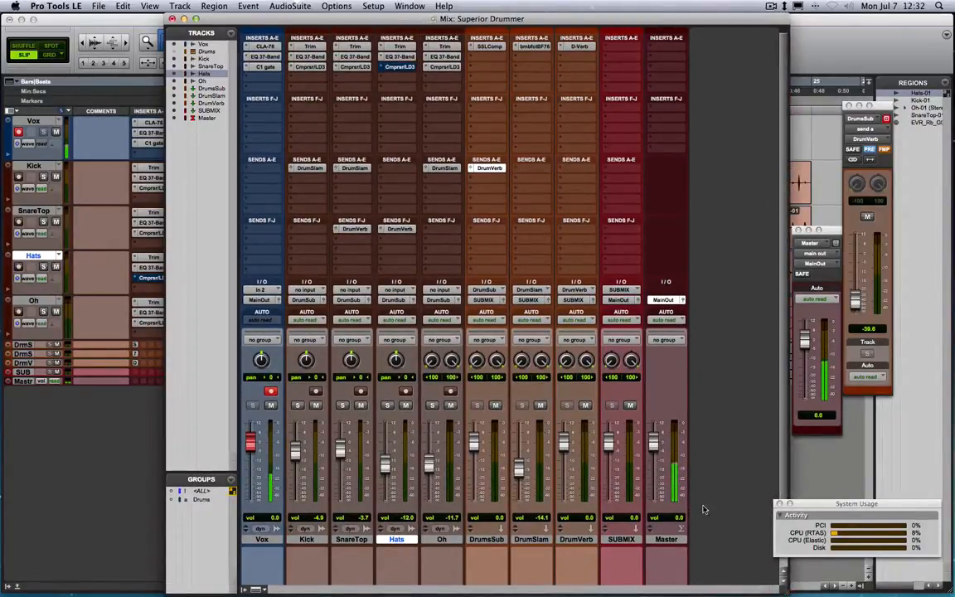
{"action": "scroll", "coordinate": [714, 509], "scroll_direction": "down", "scroll_amount": 1}
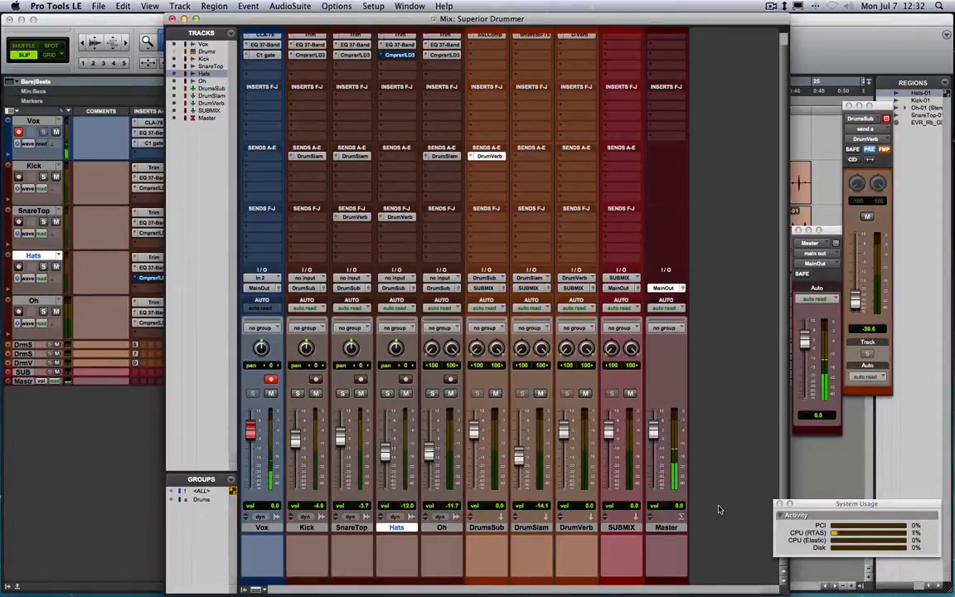
{"action": "scroll", "coordinate": [719, 510], "scroll_direction": "up", "scroll_amount": 1}
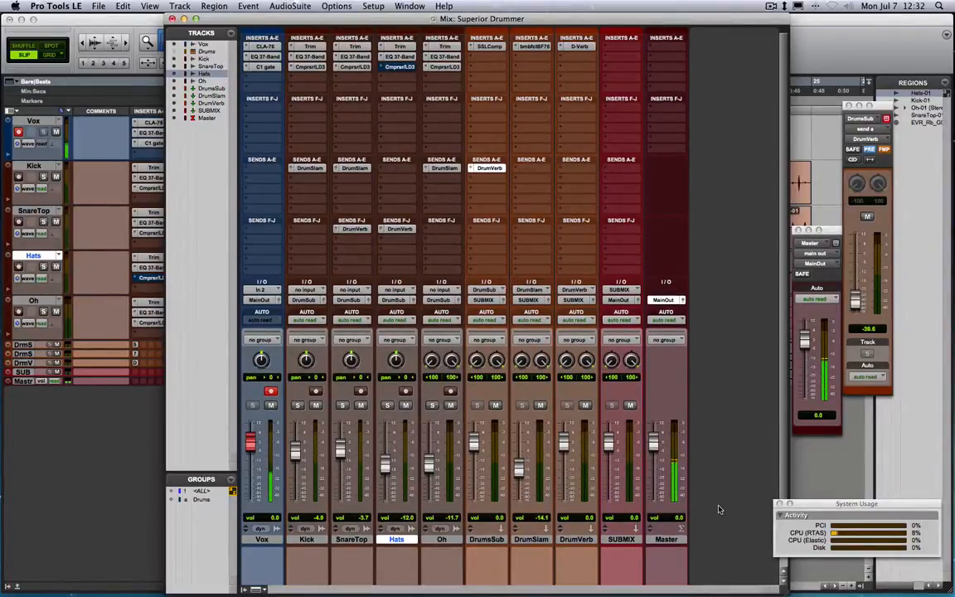